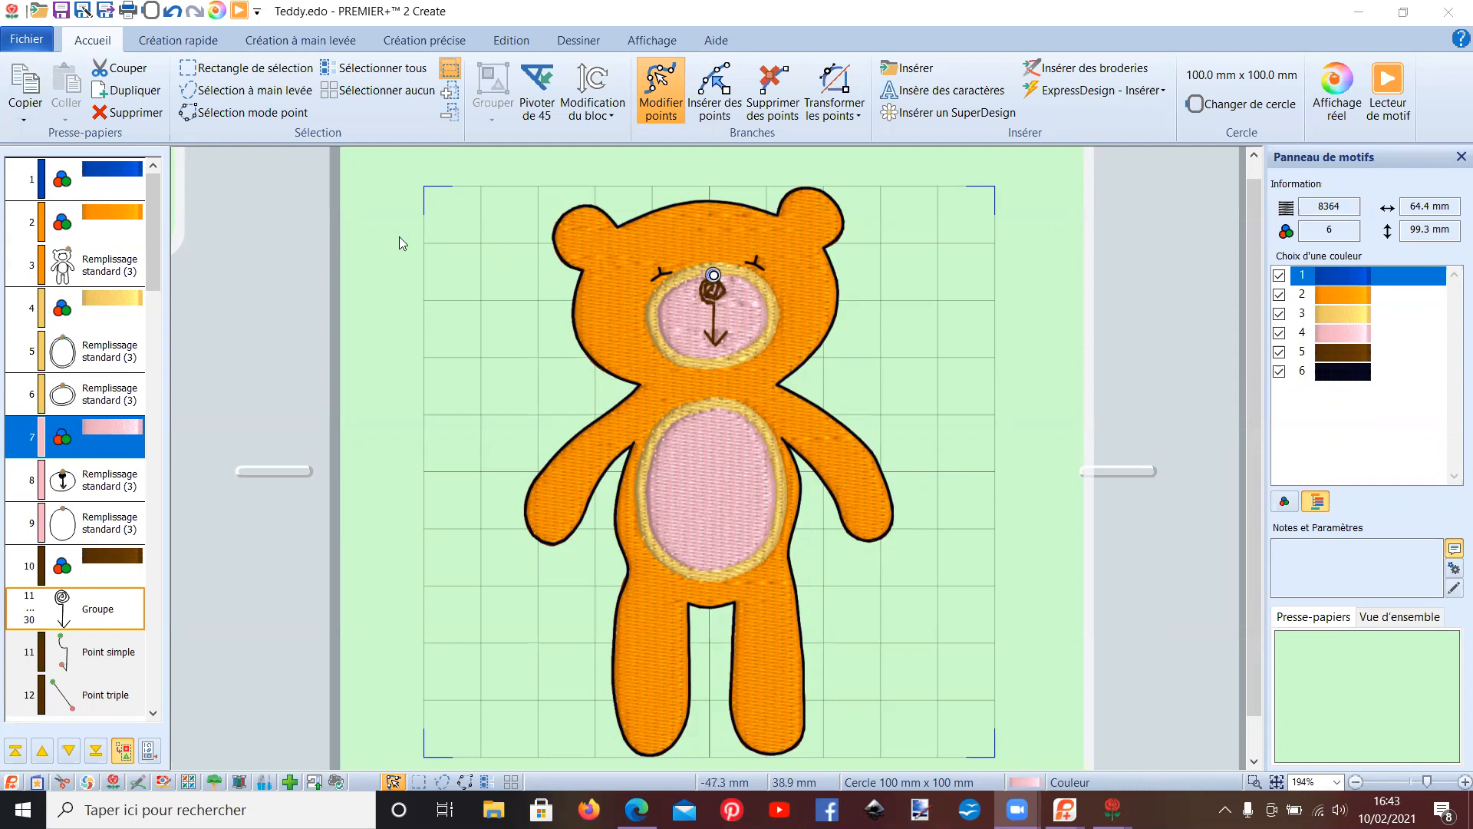
- Start a new design window and choose to load a vector image as objects in the drawing window
click(28, 44)
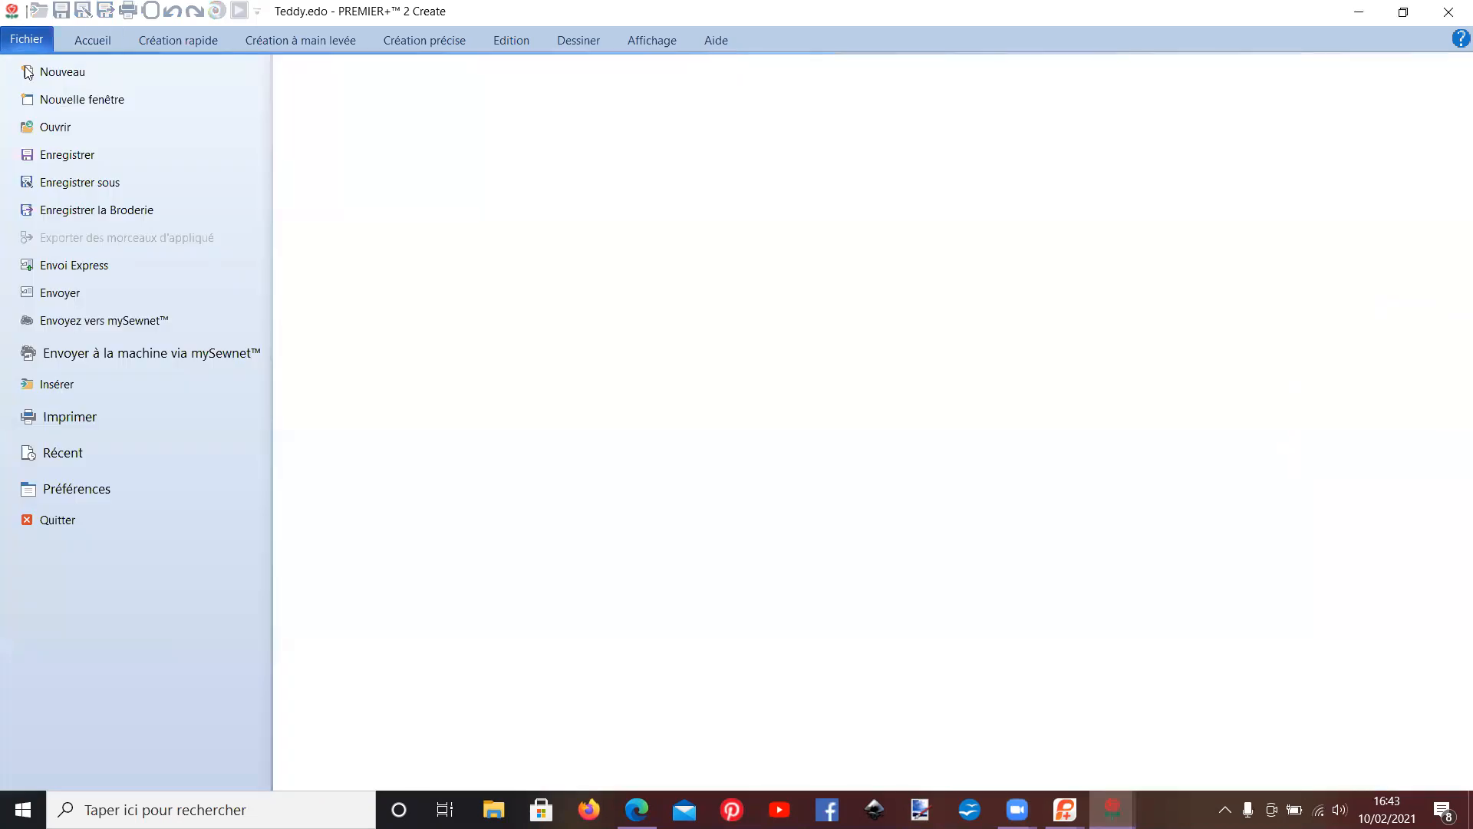
click(48, 103)
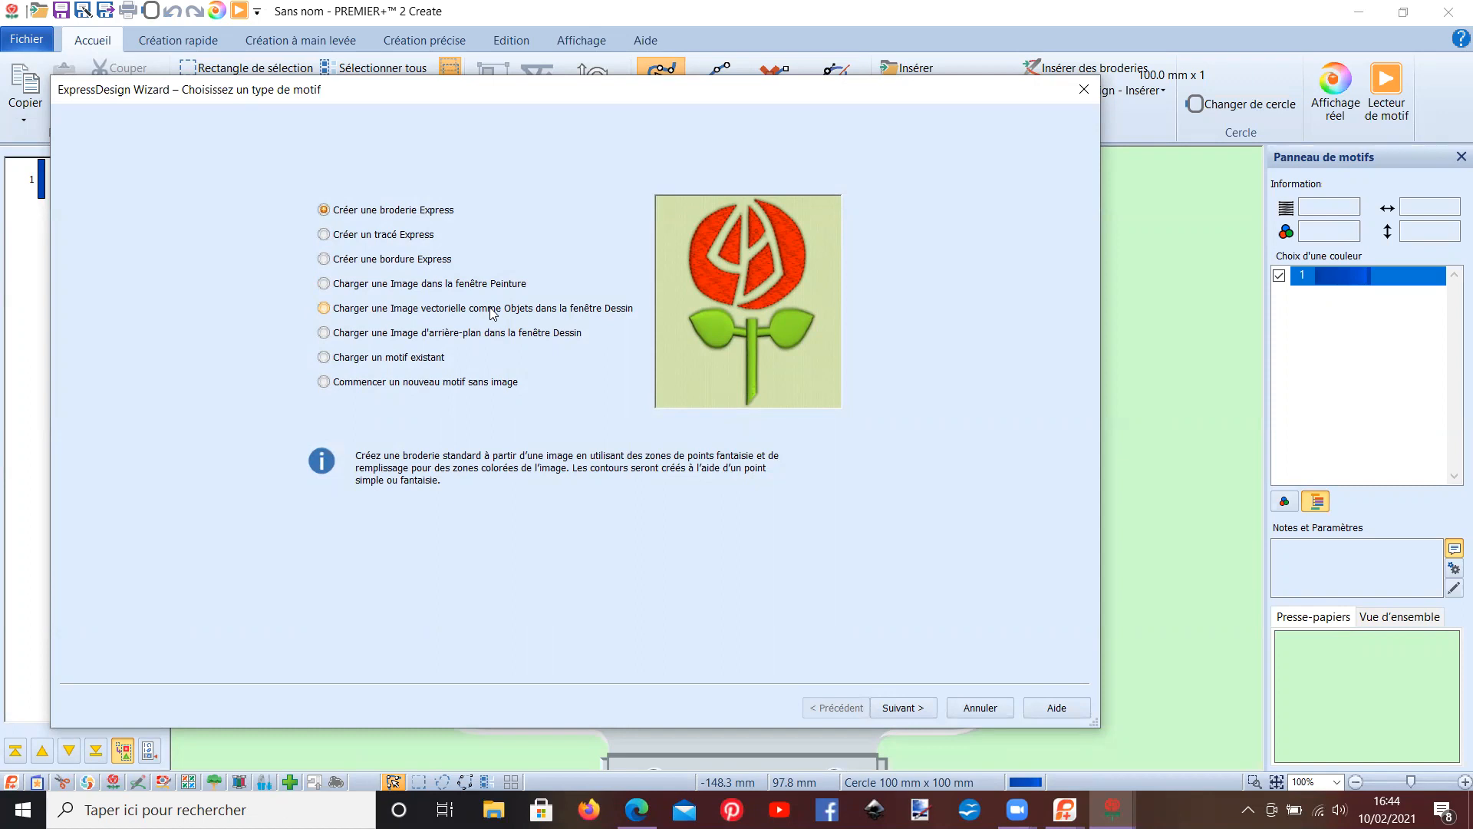
click(492, 310)
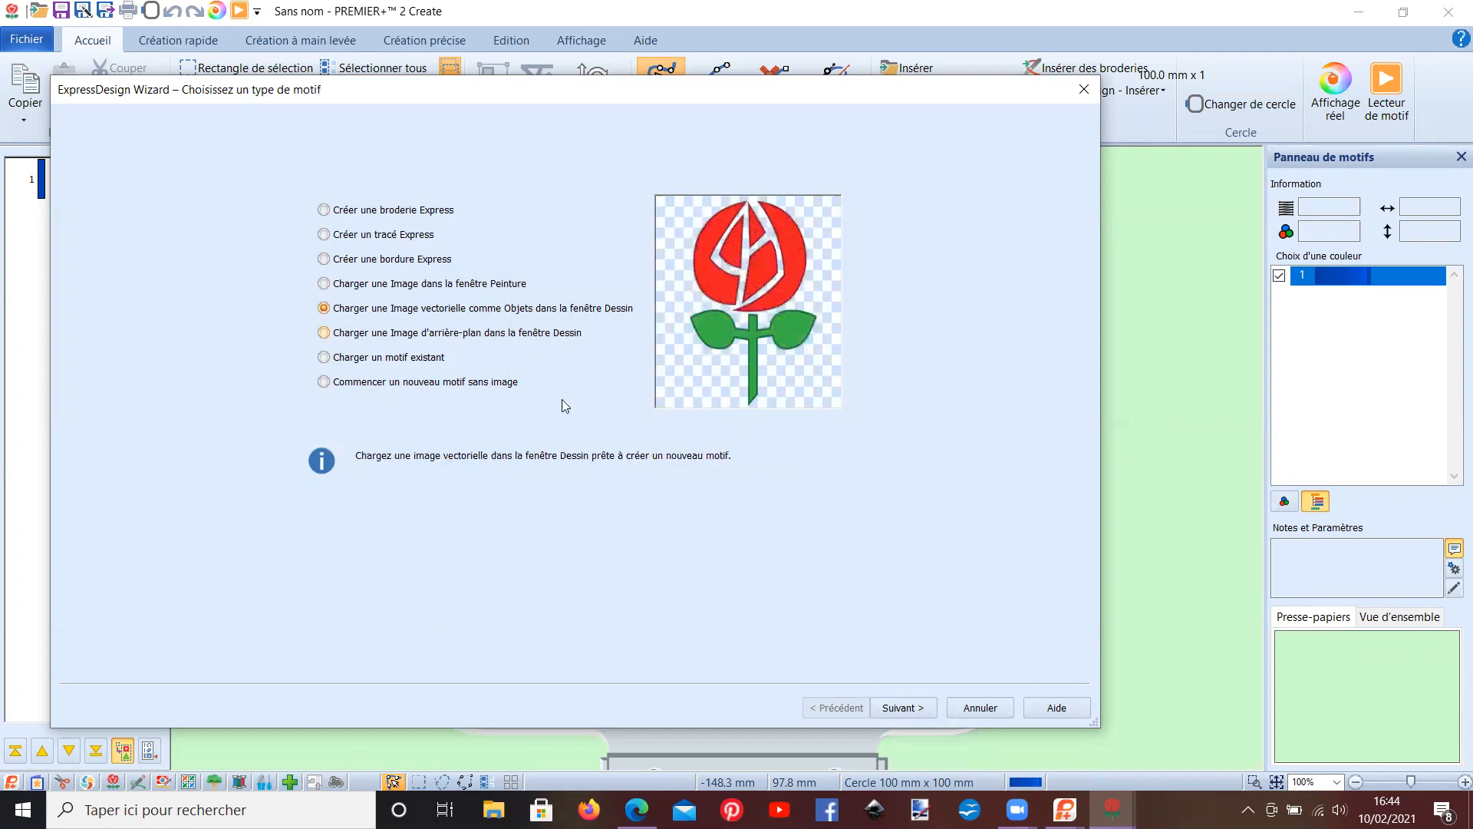
click(916, 704)
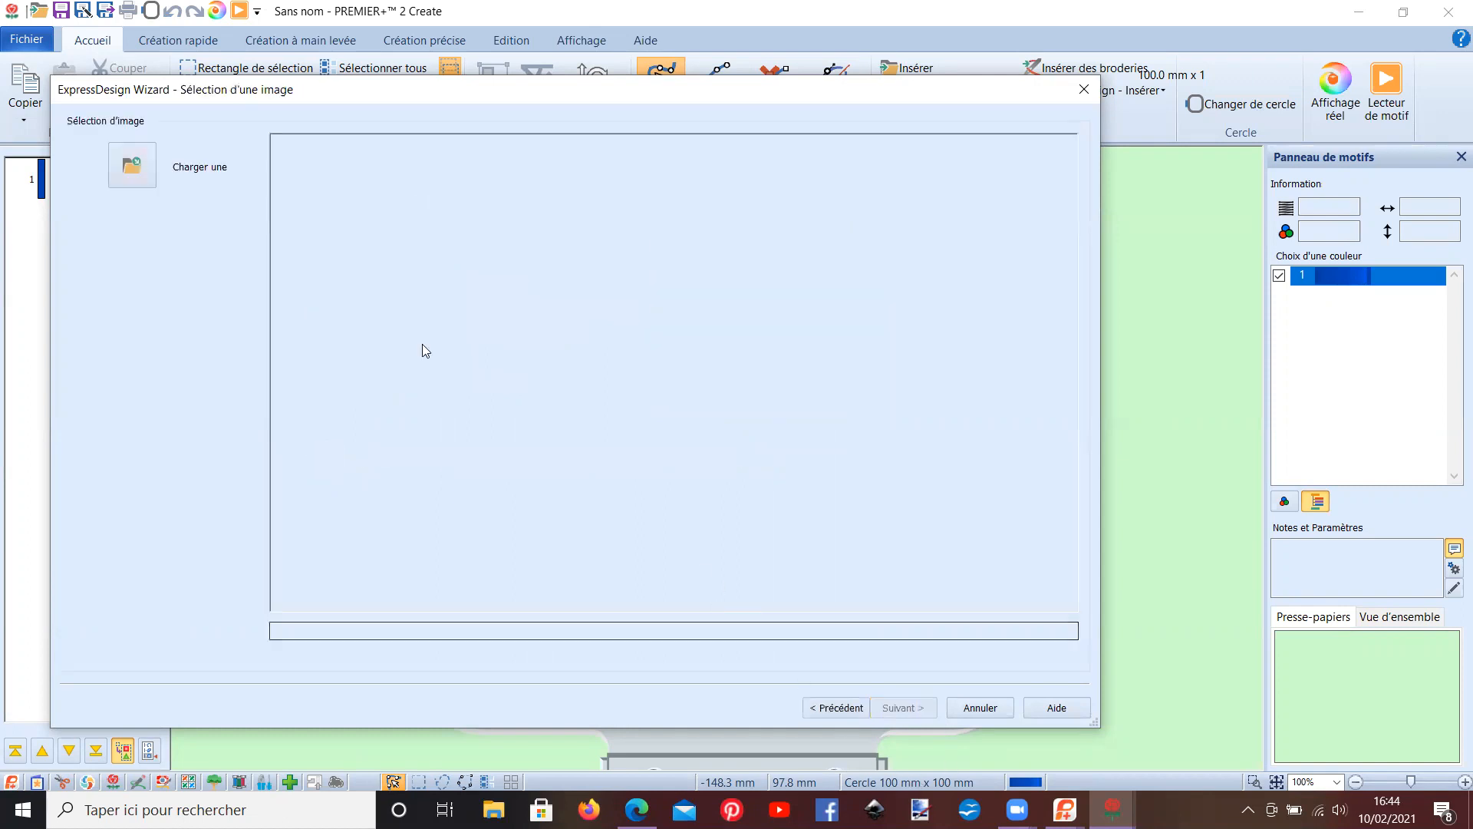
- Load the sample vector image Teddy.4qb from the Pics2 folder and continue to the design dimensions
click(124, 178)
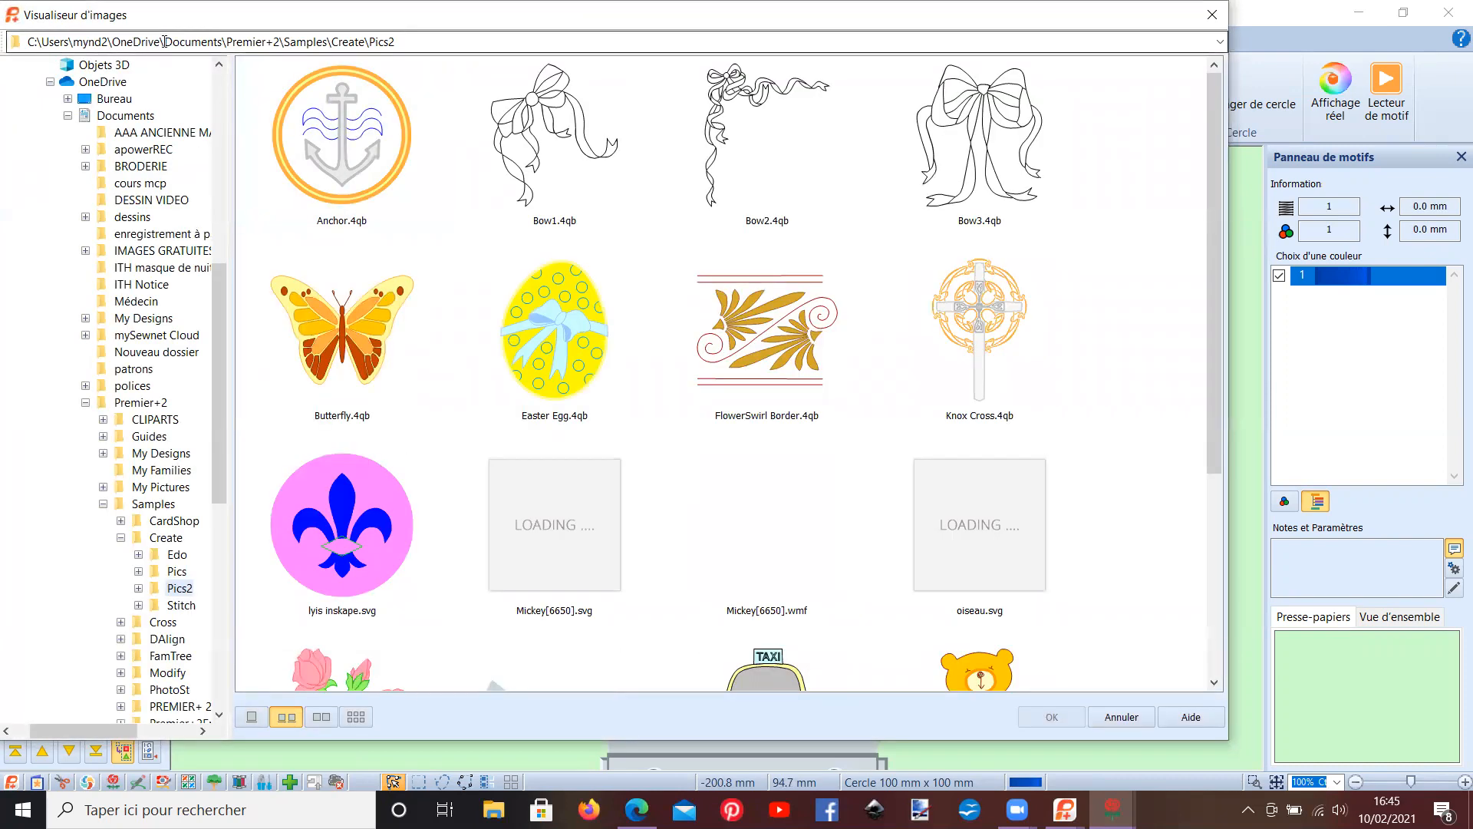
scroll(637, 380, down, 4)
scroll(643, 389, up, 4)
scroll(646, 384, down, 4)
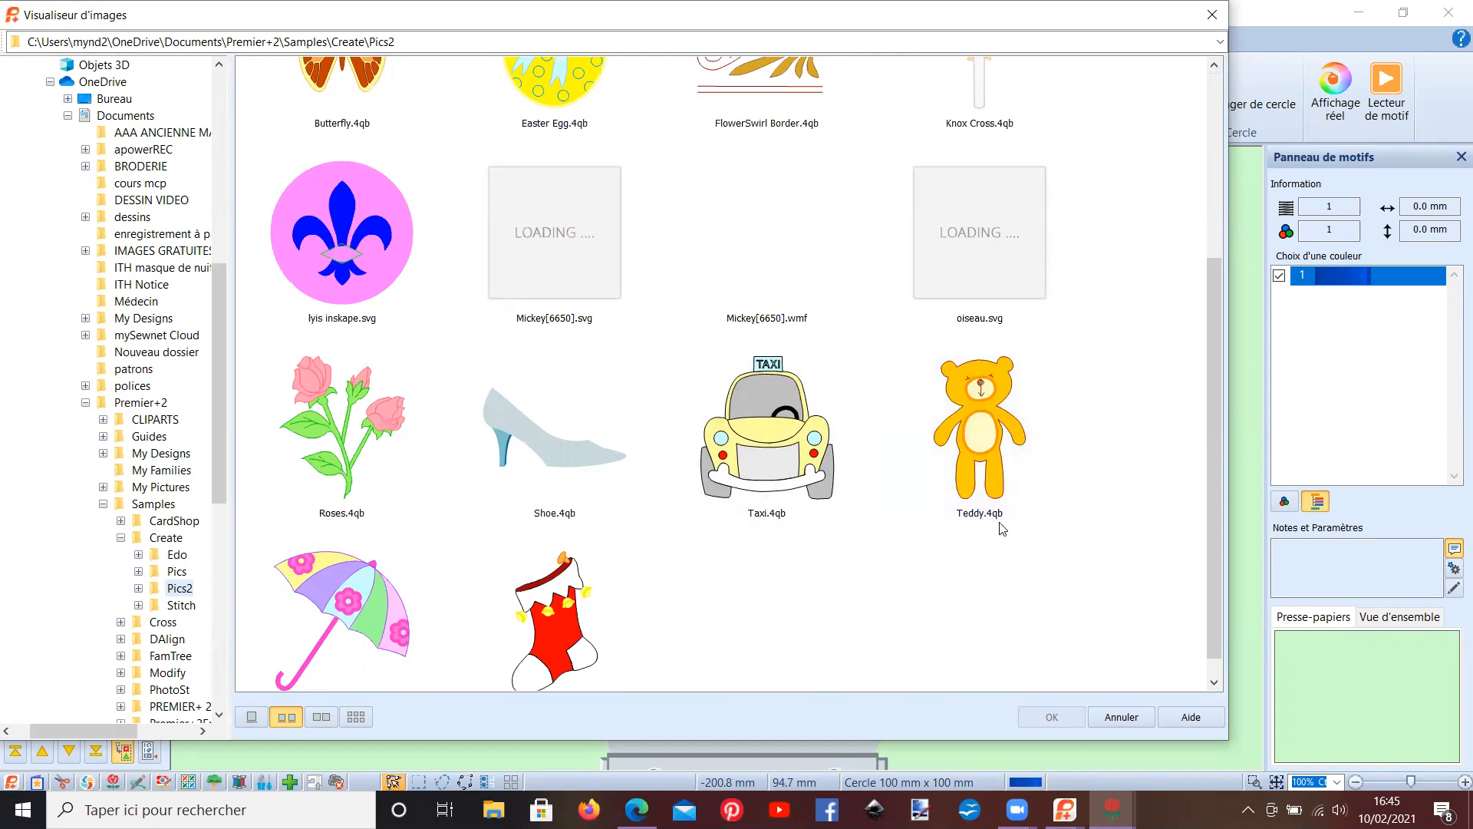
click(978, 458)
click(1052, 716)
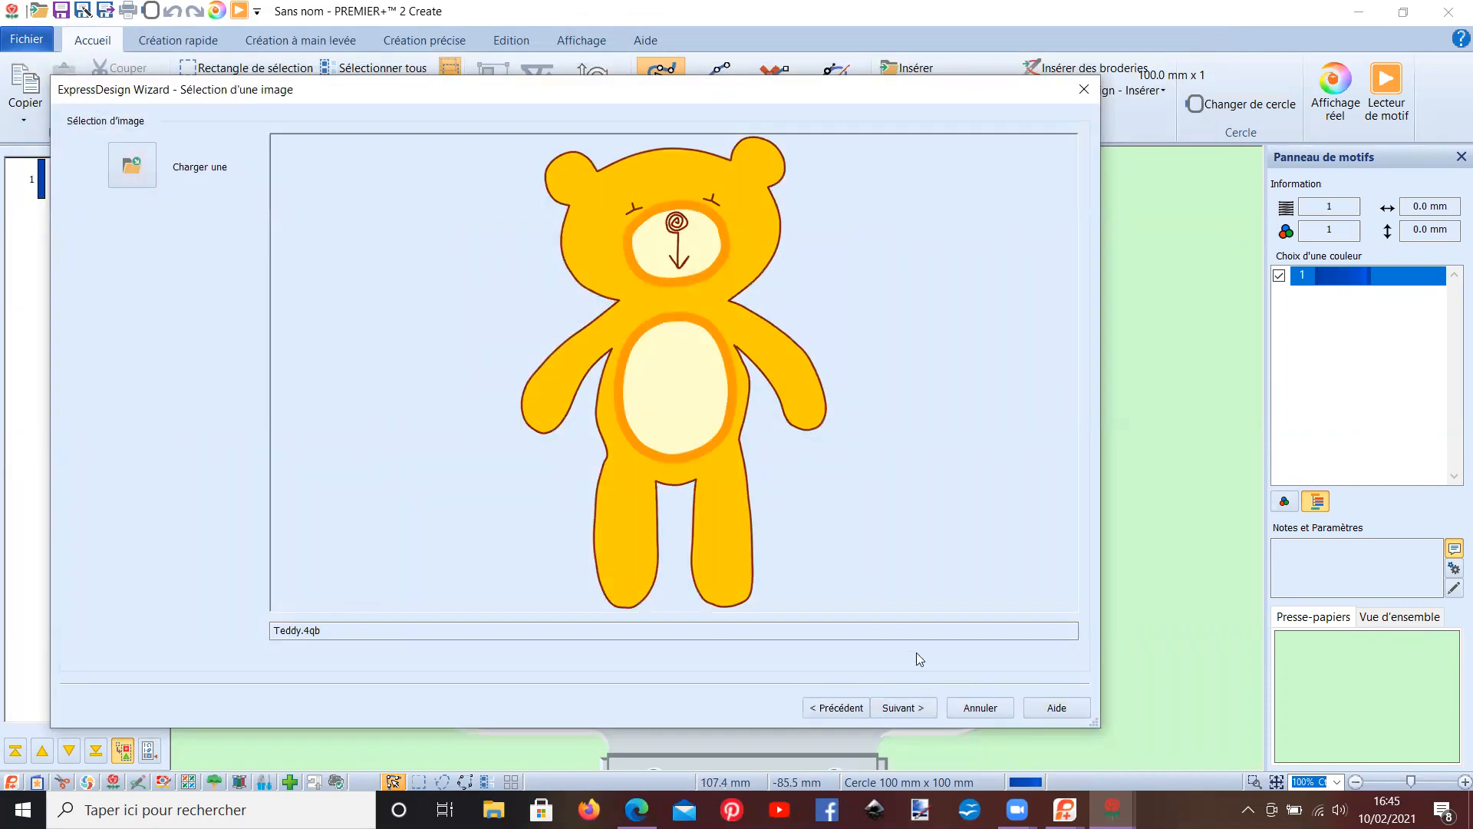
click(902, 707)
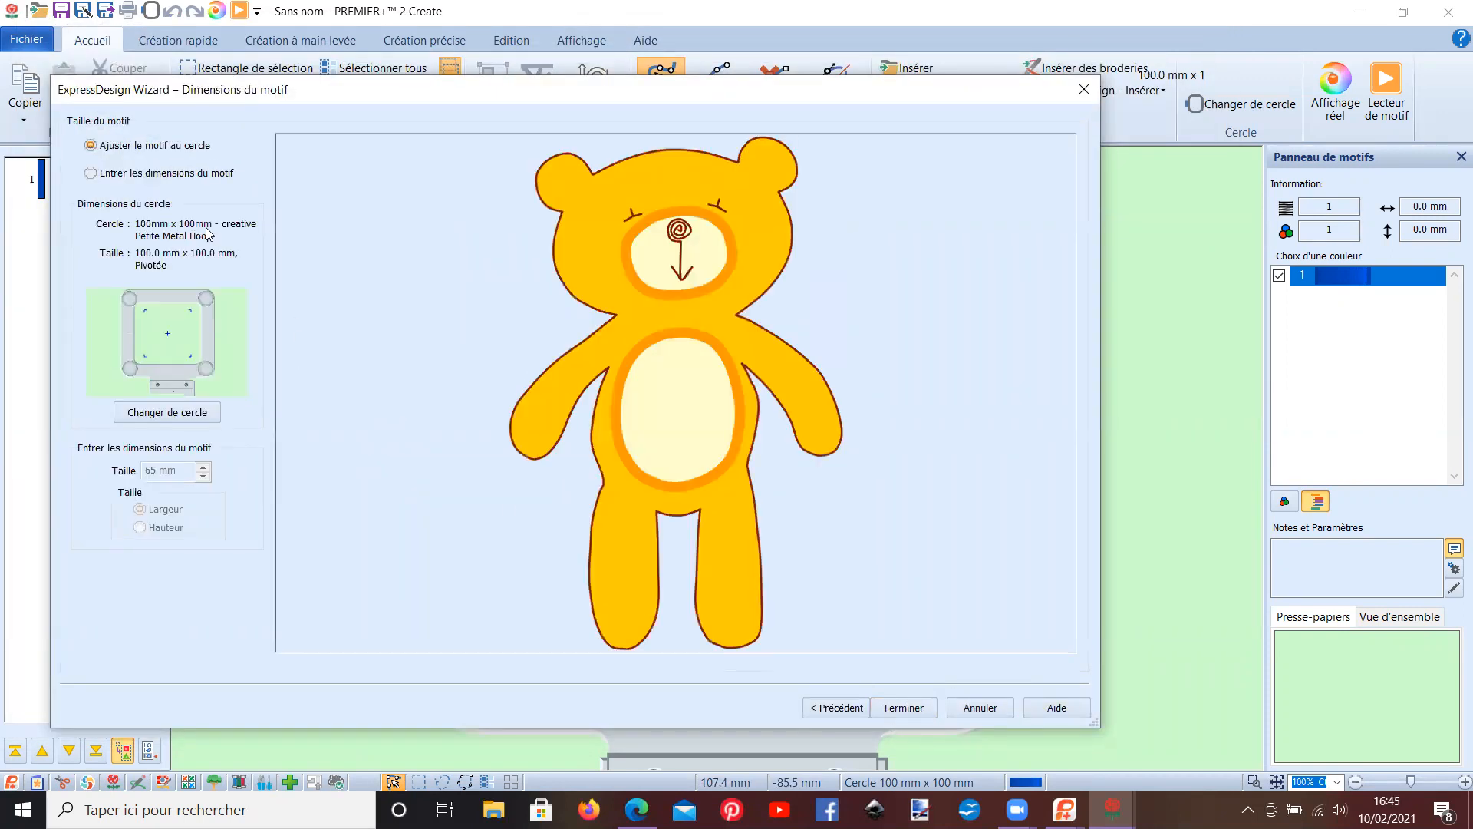
- Set the orientation of the 100mm x 100mm creative Petite Metal Hoop to Naturelle
click(152, 412)
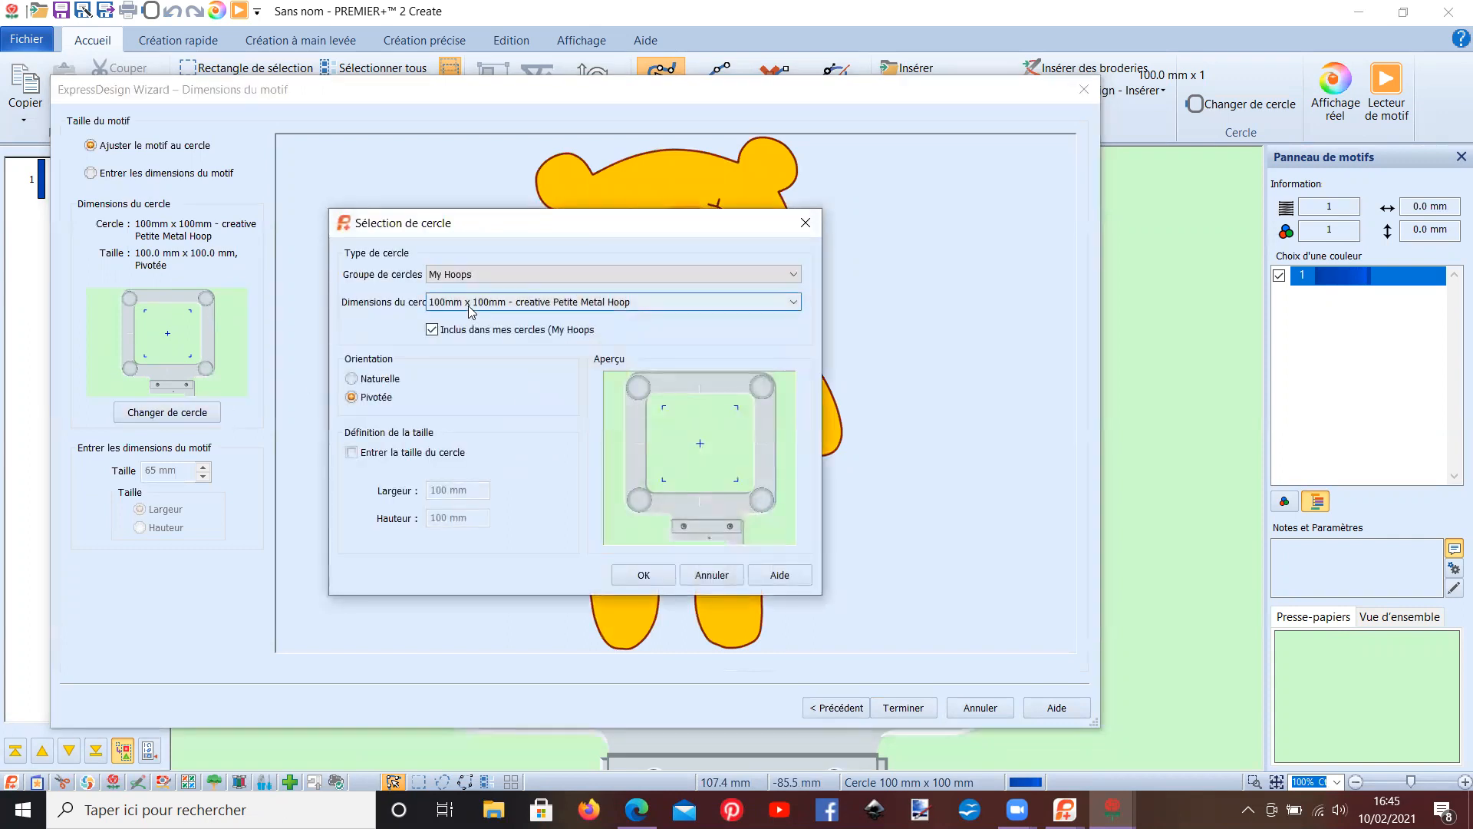
click(374, 380)
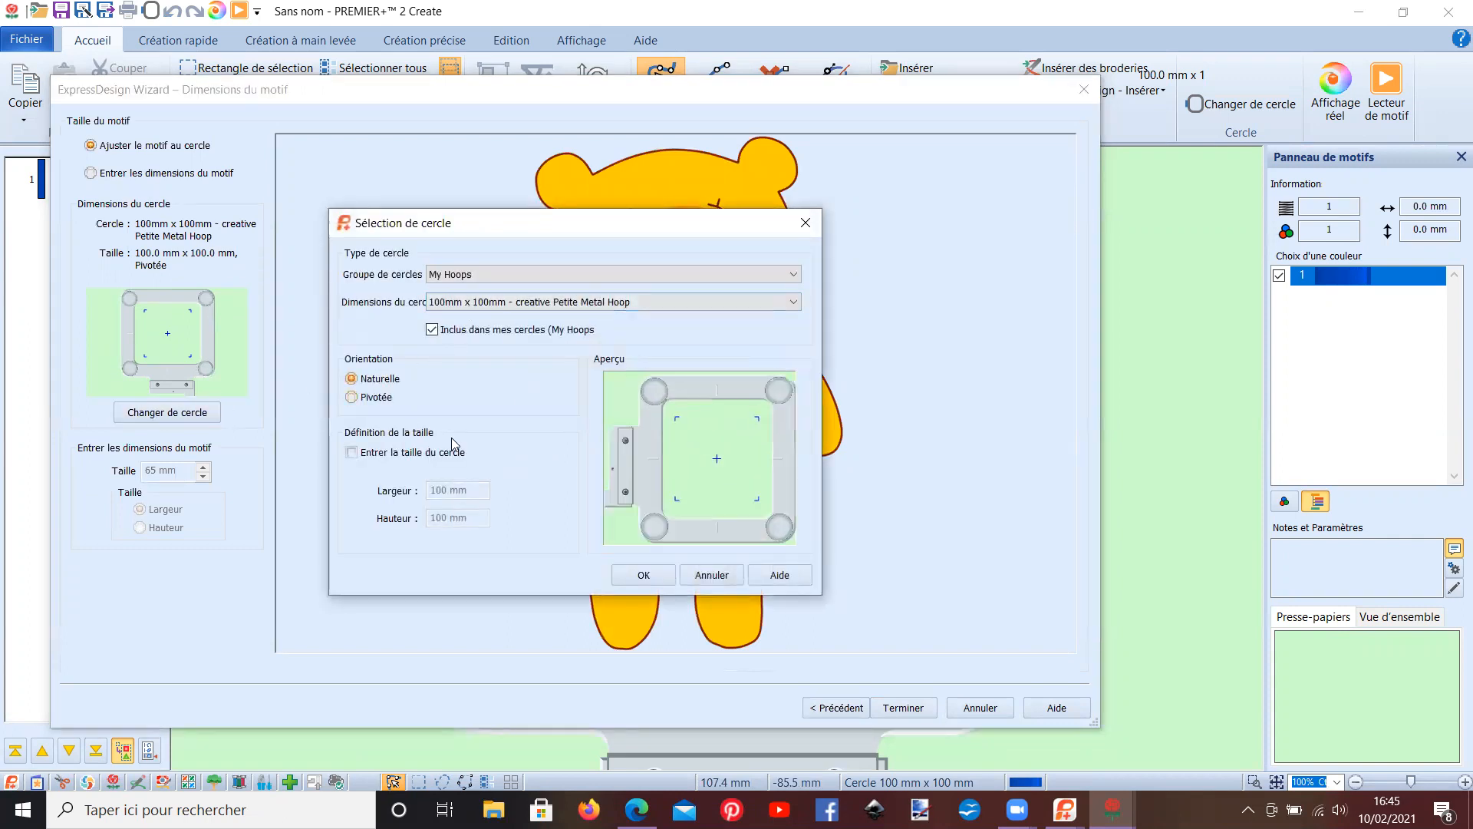
click(643, 575)
- Size the design by a slightly increased height instead of fitting it to the hoop, and finish the wizard
click(90, 176)
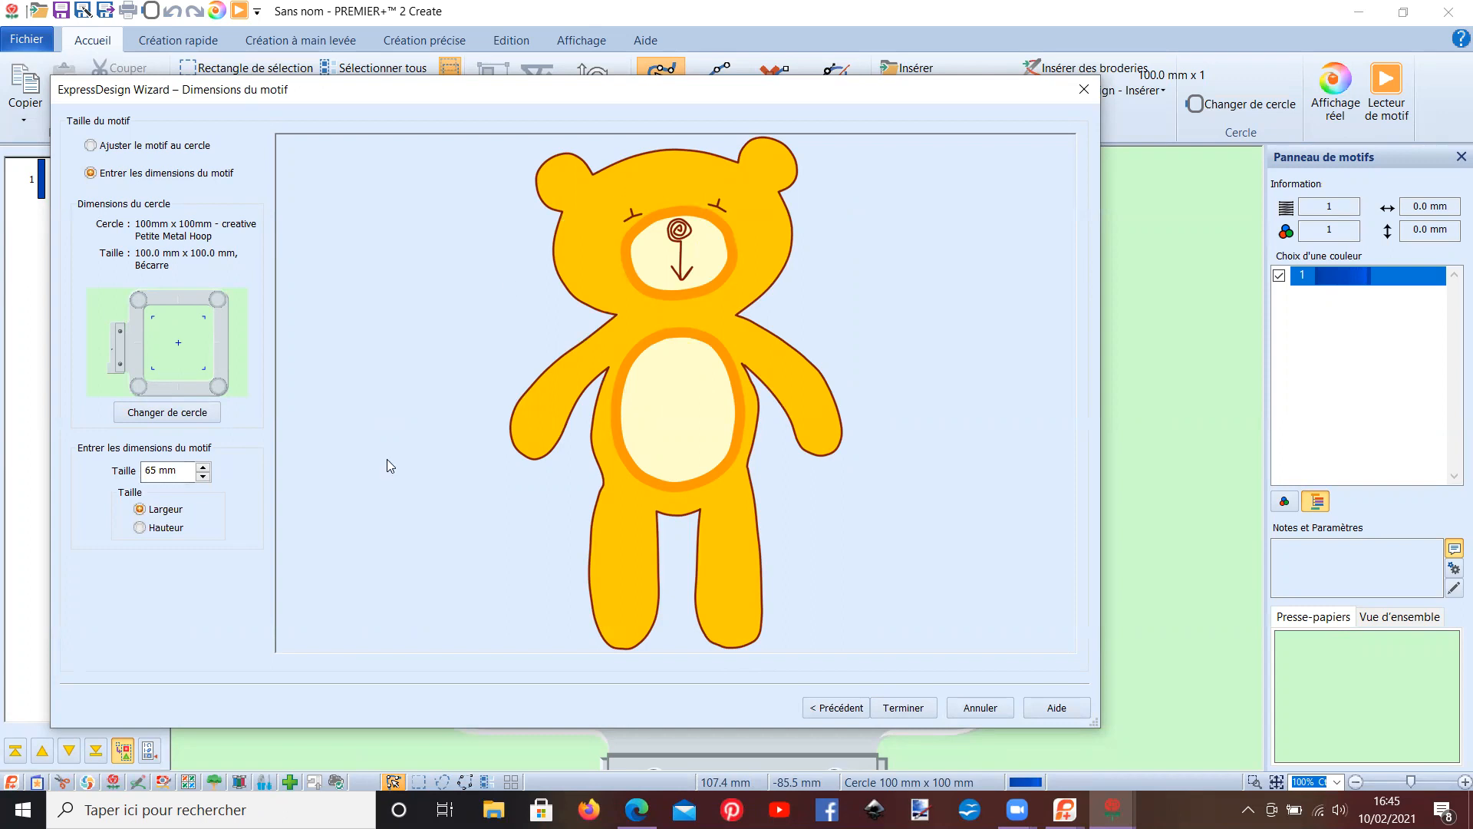
click(139, 529)
click(203, 467)
click(203, 467)
click(202, 467)
click(202, 467)
click(903, 707)
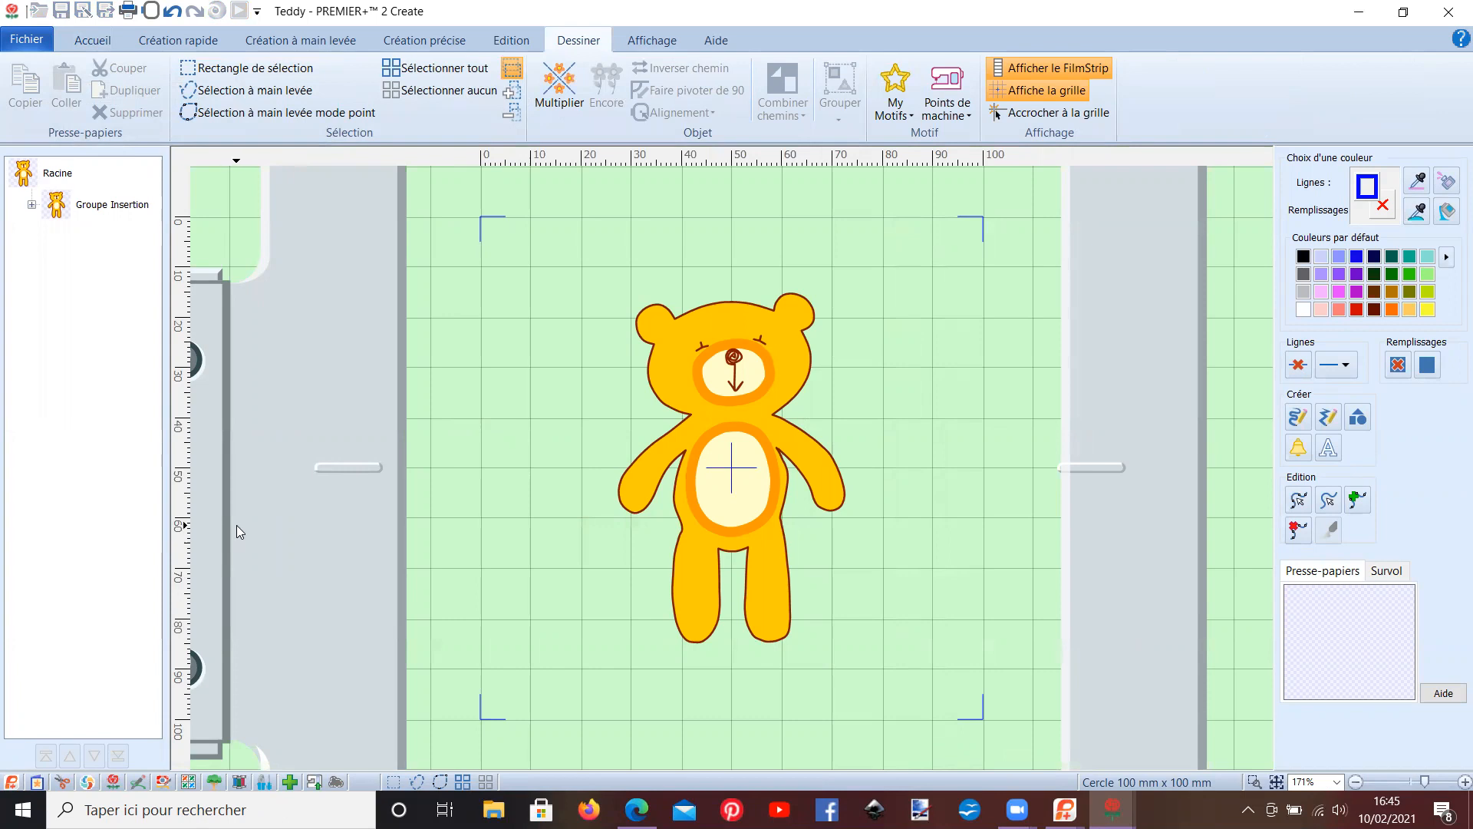
- Expand the inserted teddy group and distort the belly oval by pulling three of its points outward
click(31, 205)
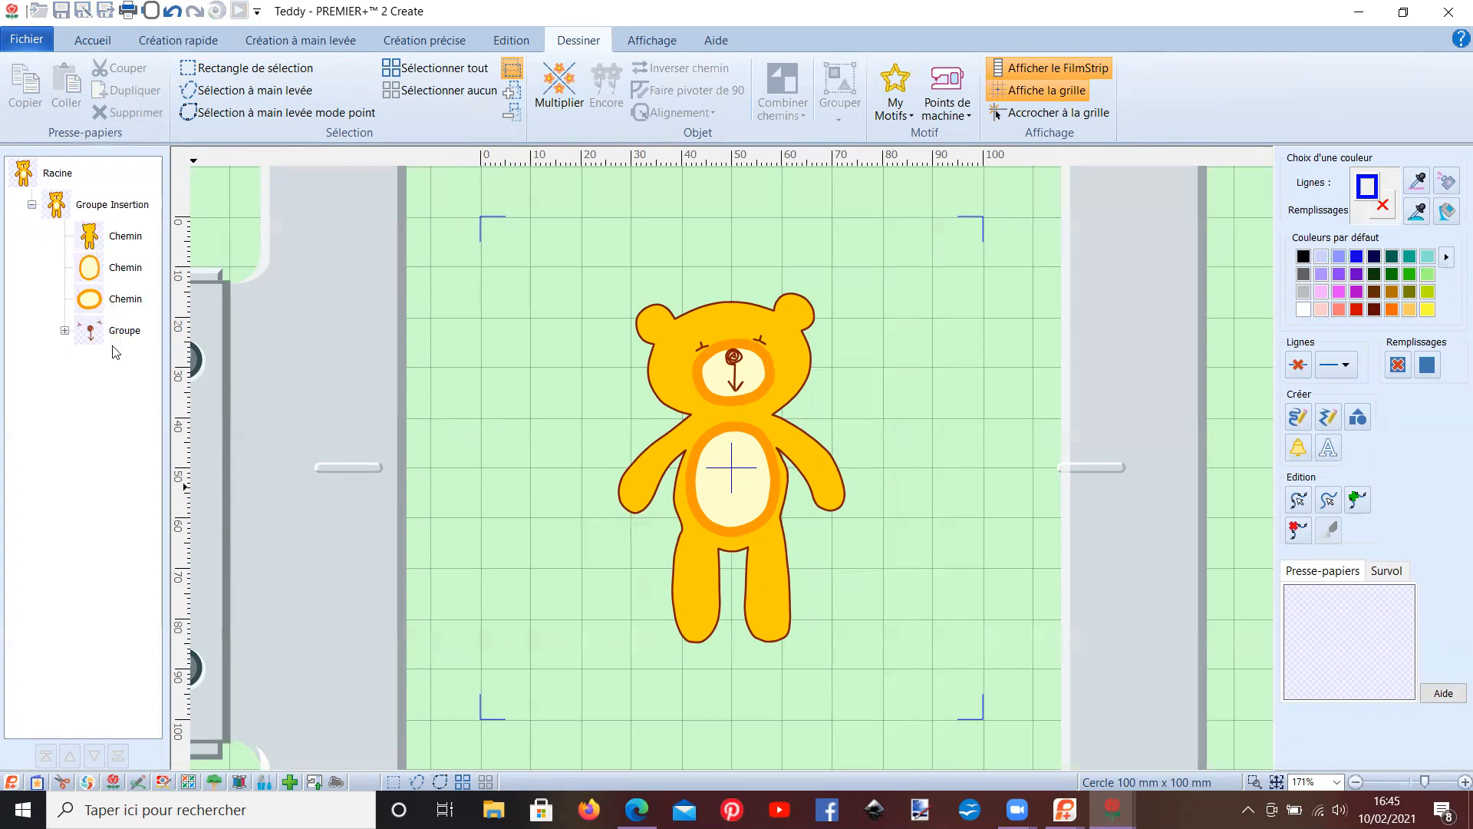
click(90, 269)
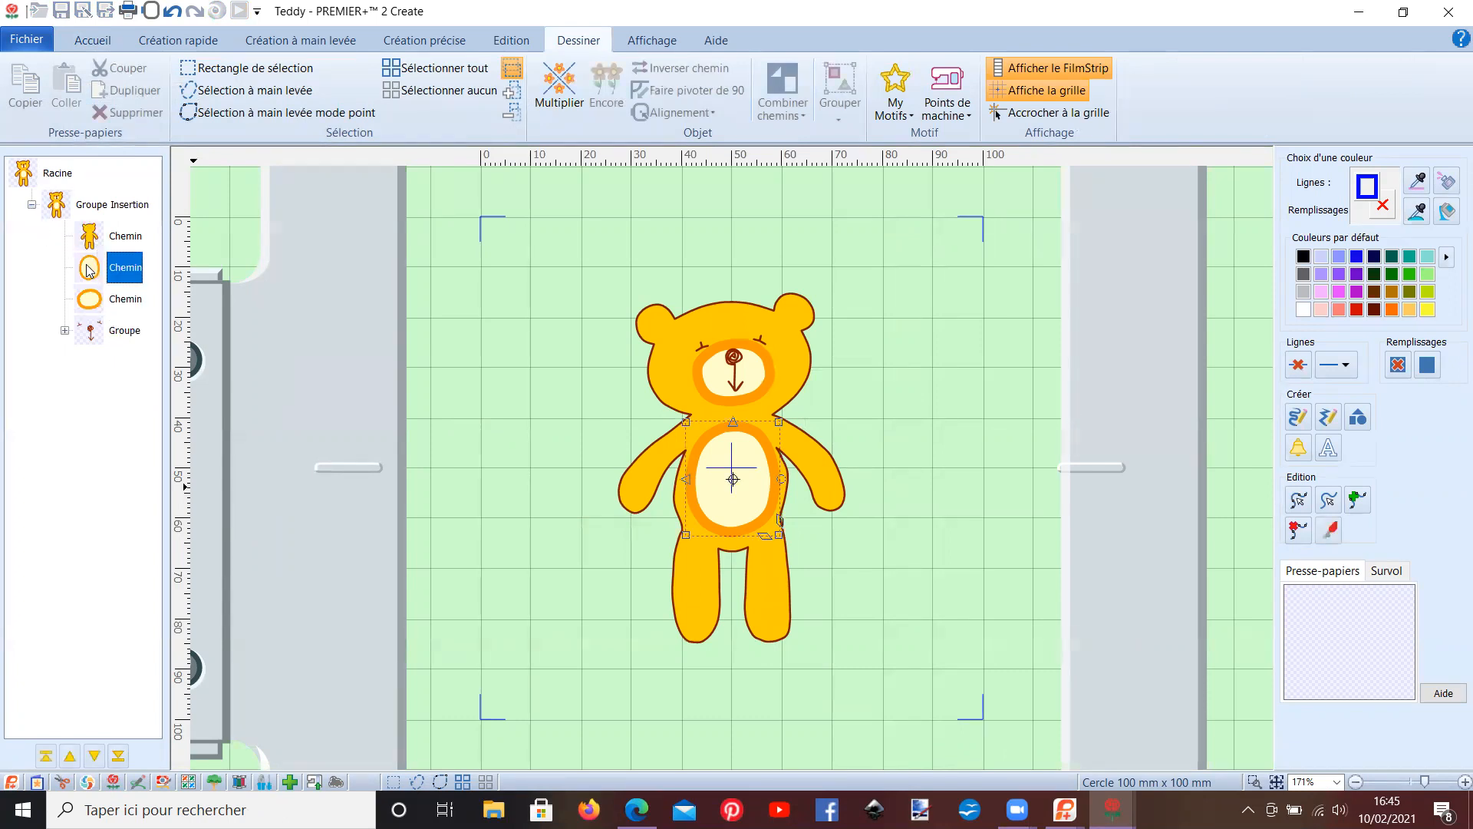
click(1298, 501)
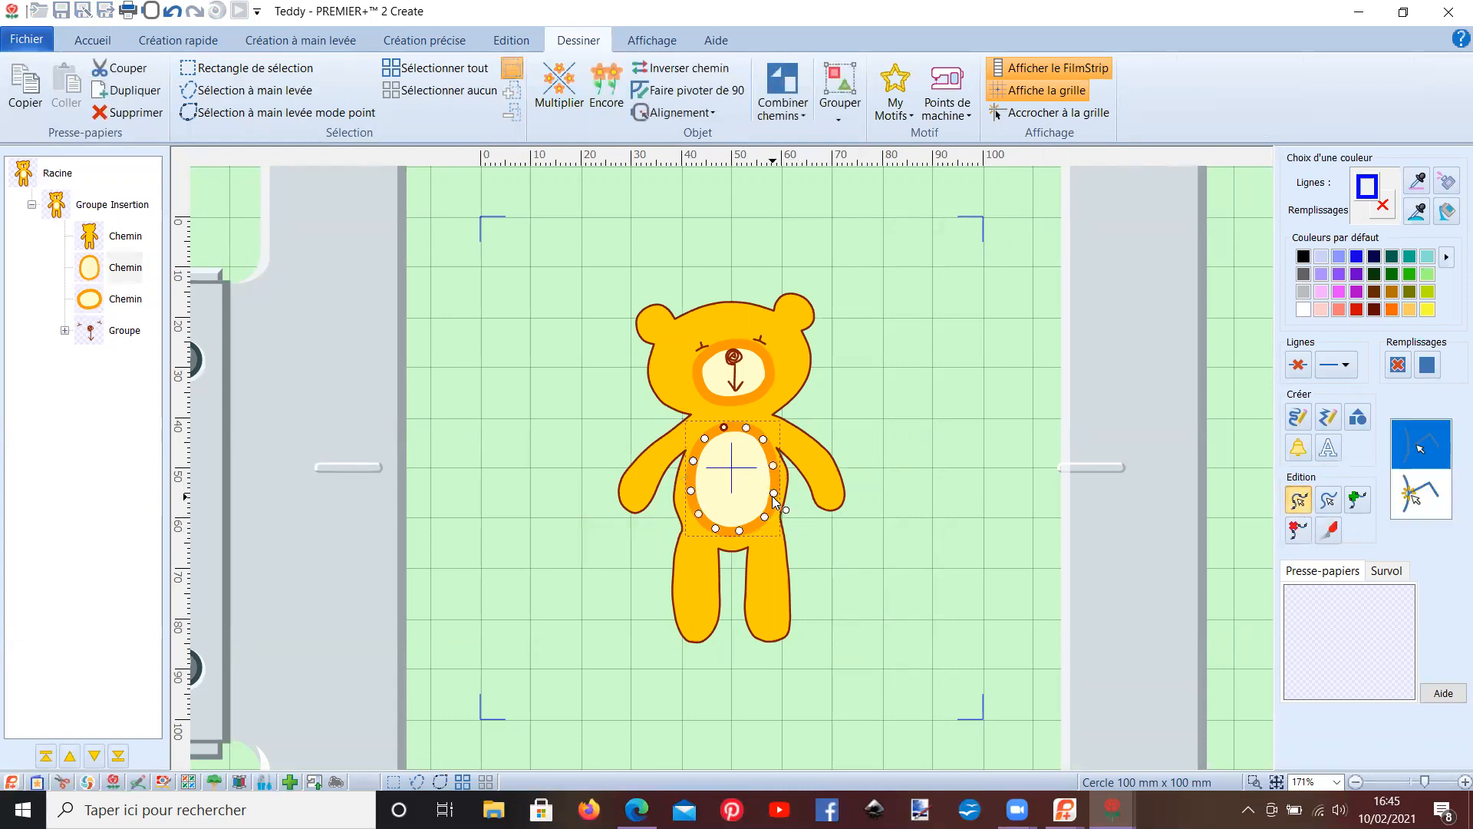
drag(775, 492, 853, 517)
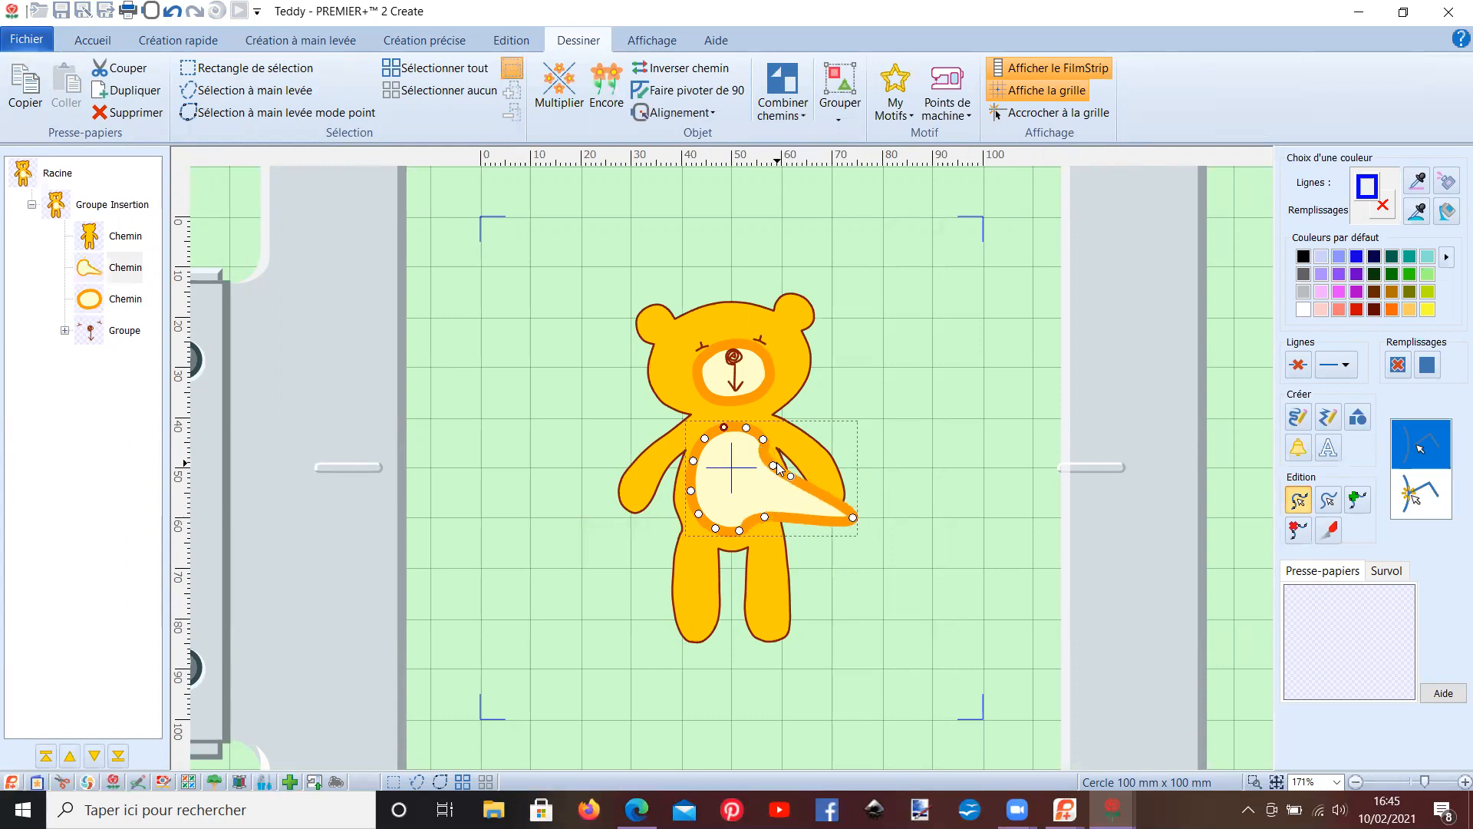
drag(773, 465, 854, 397)
drag(698, 515, 633, 568)
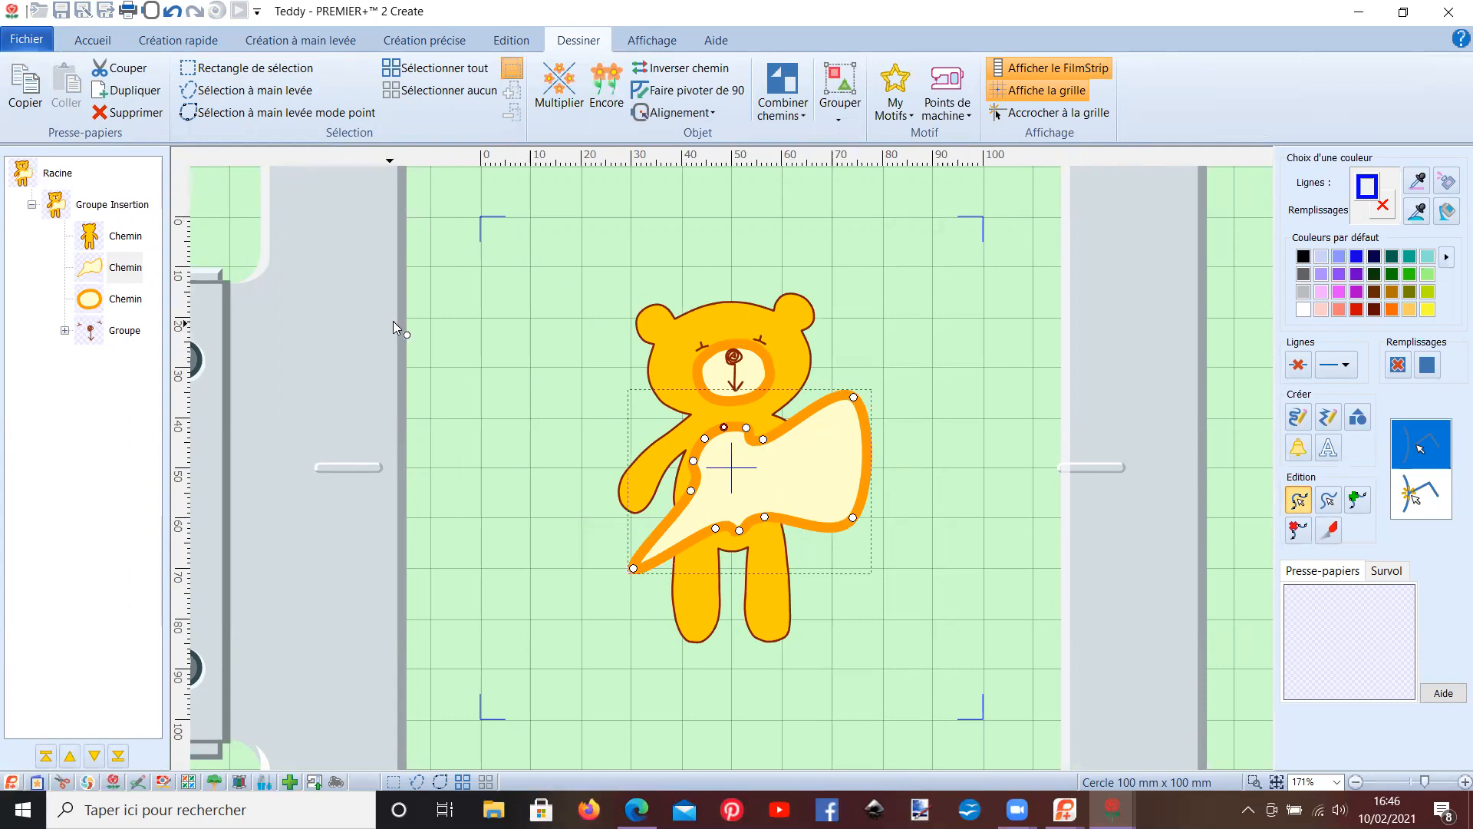
- Undo the three point moves on the belly oval
click(172, 11)
click(172, 12)
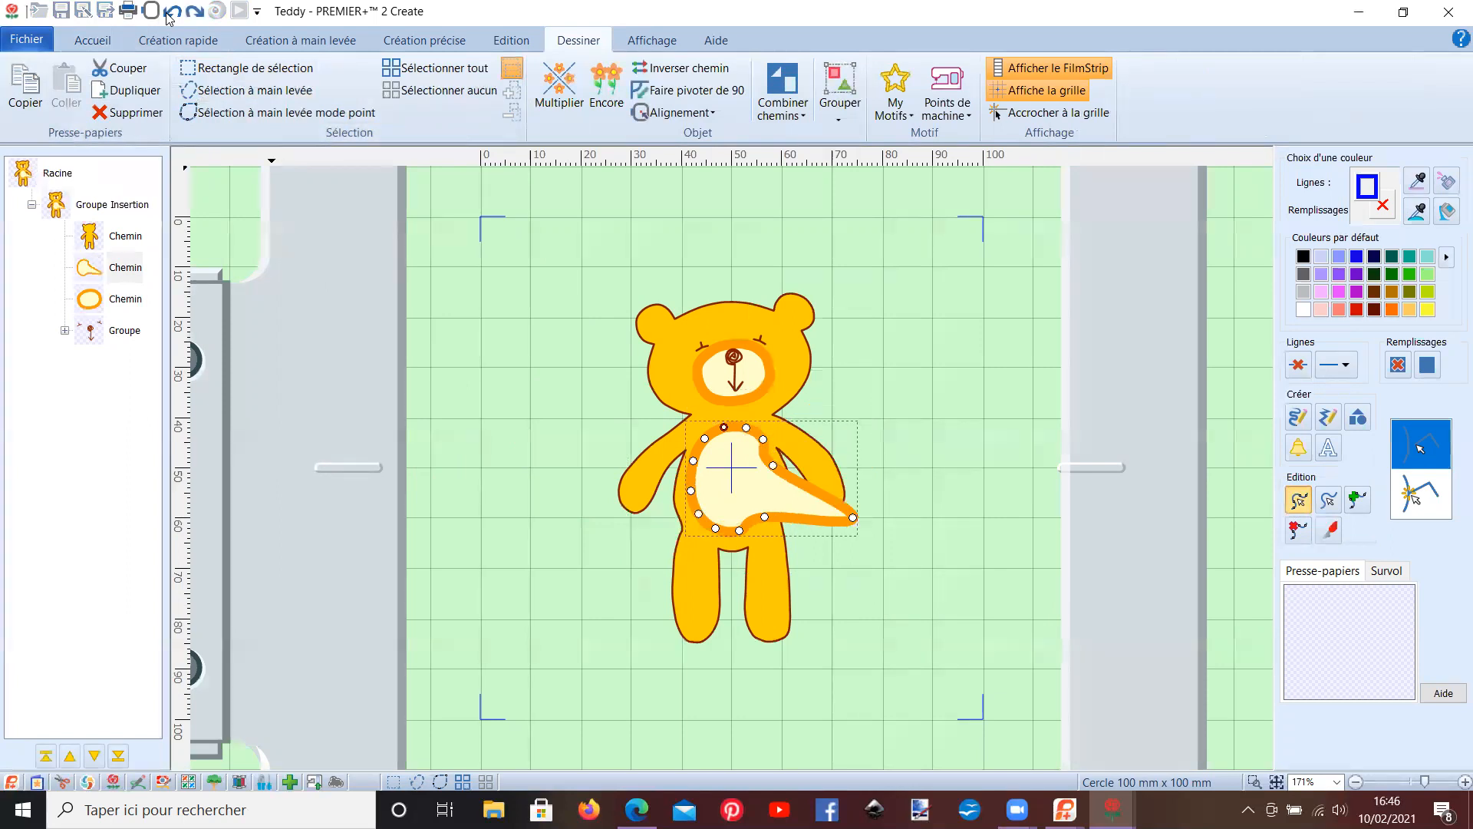
click(171, 12)
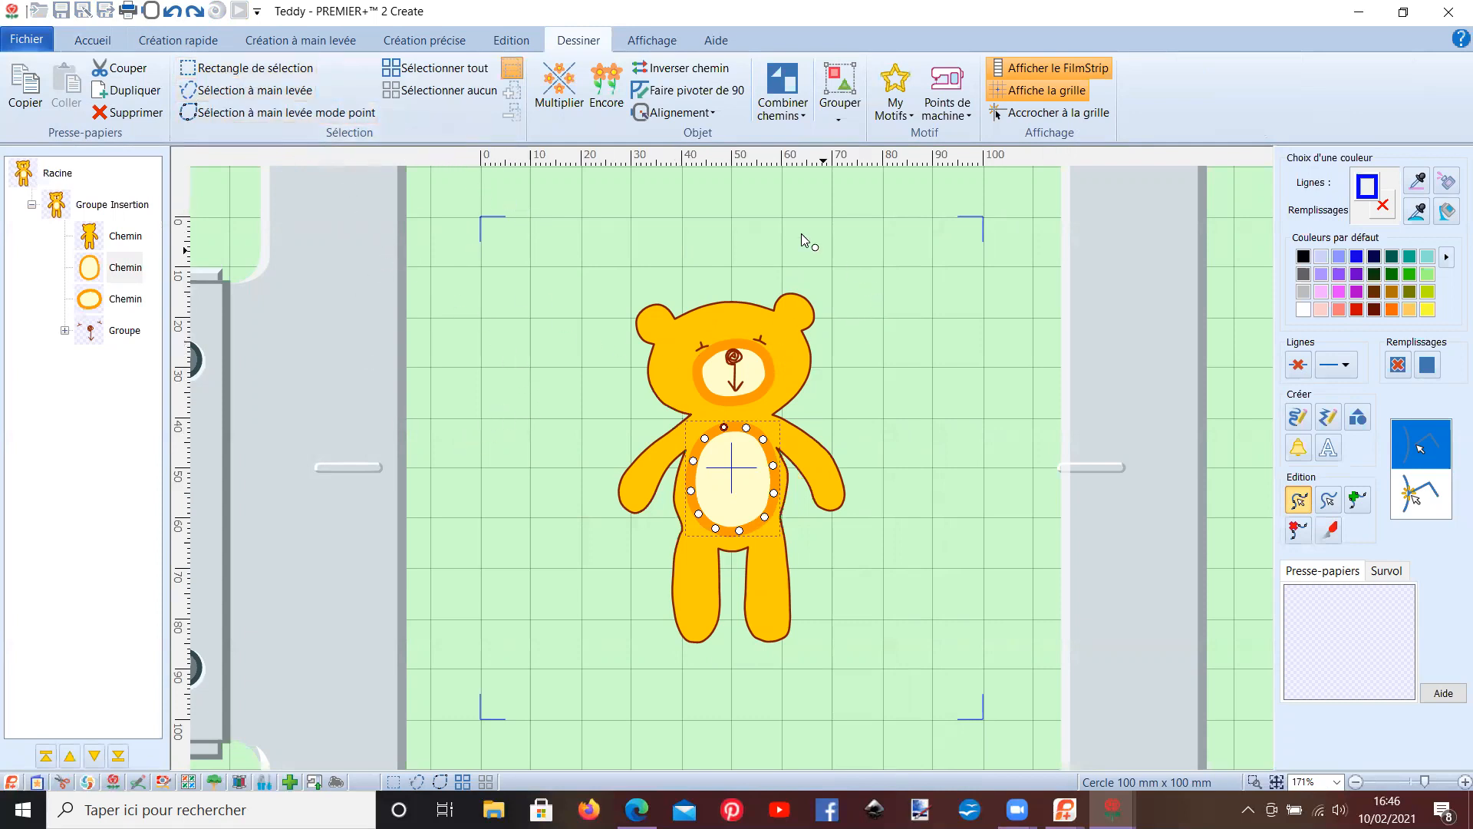
- Fill the teddy's body with a standard QuickStitch fill with automatic holes, using colour tolerance 10 and a low number of points
click(174, 41)
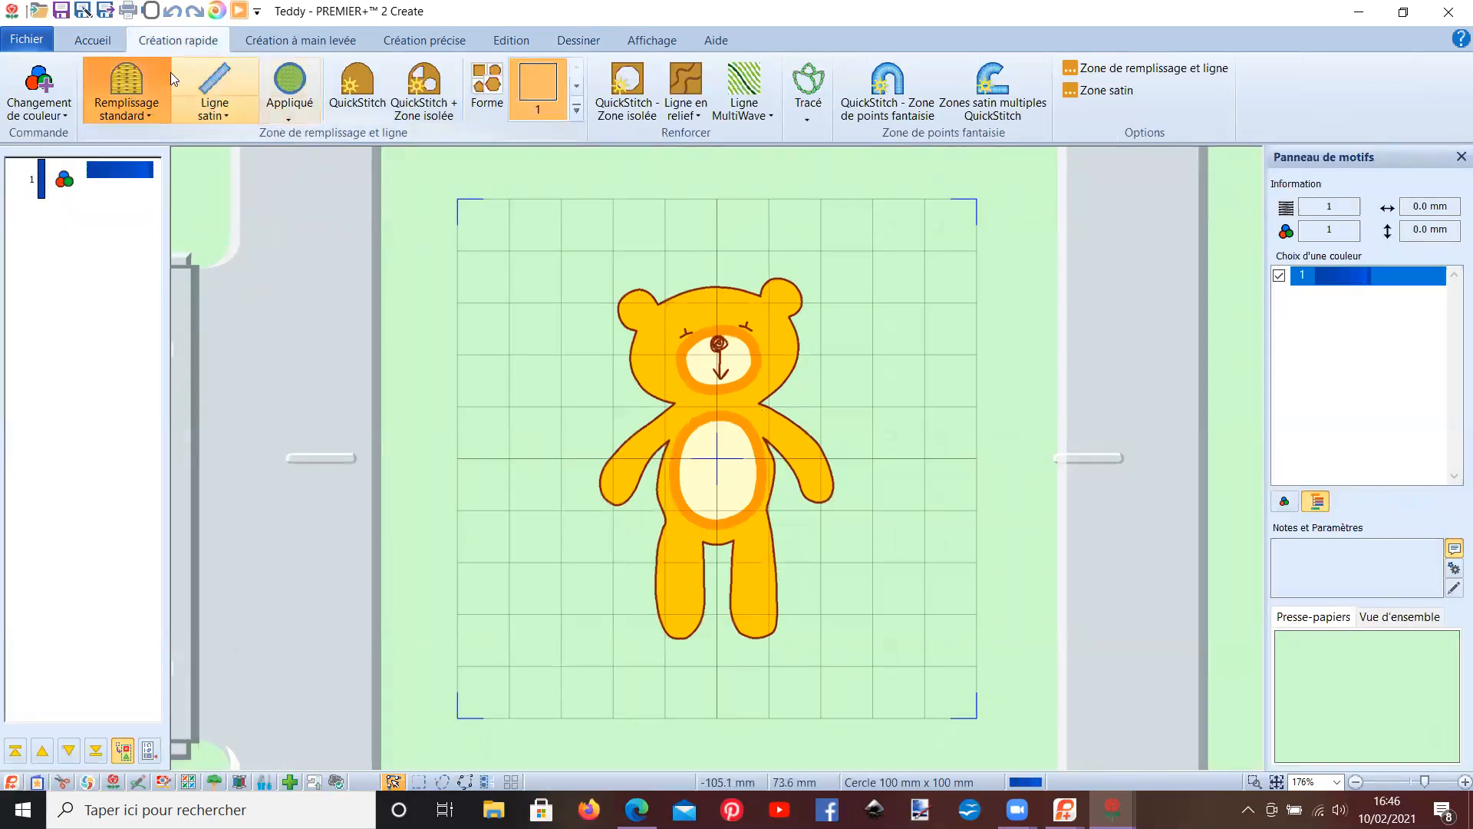
click(399, 117)
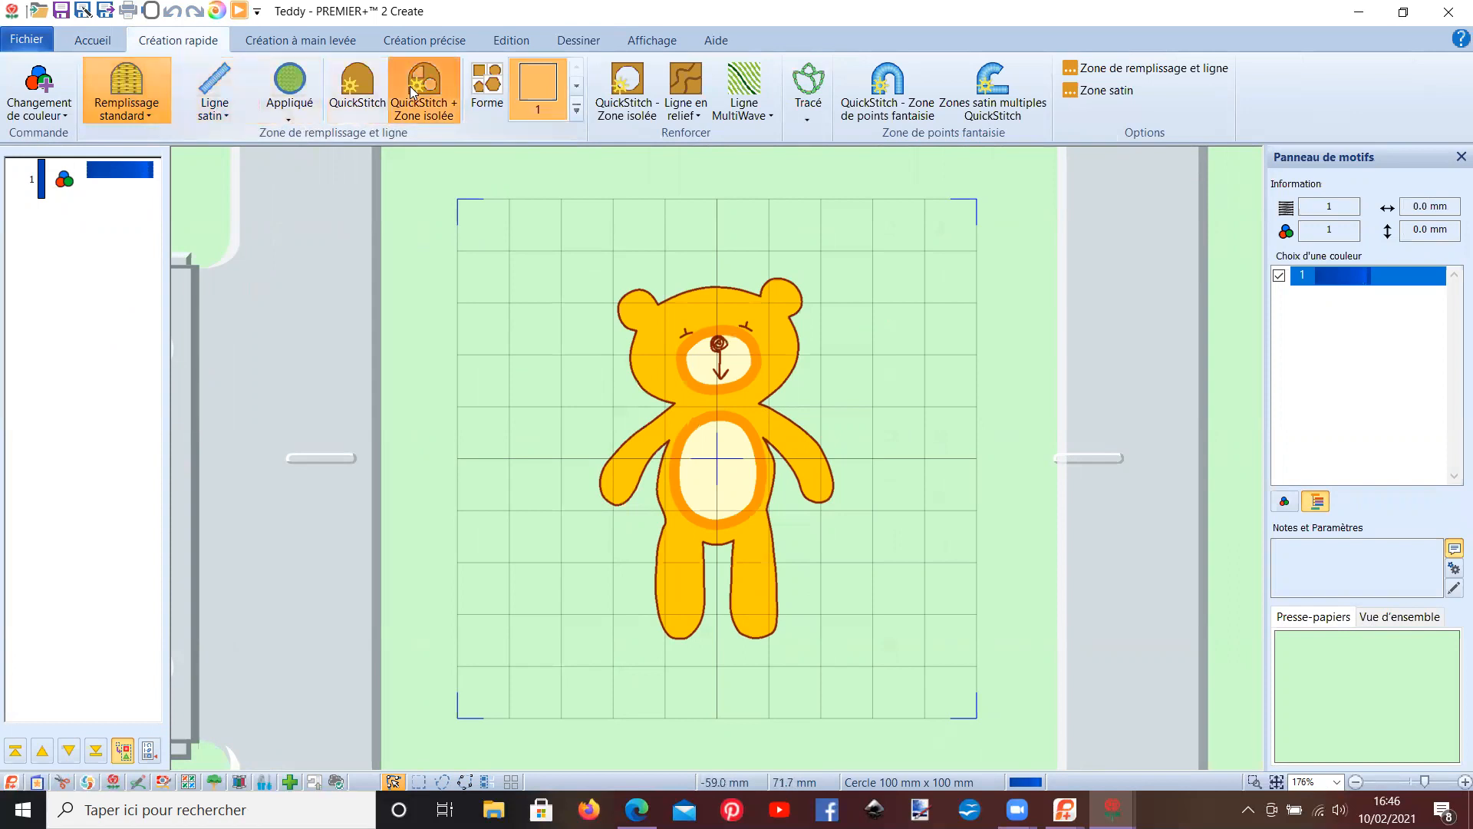
click(658, 326)
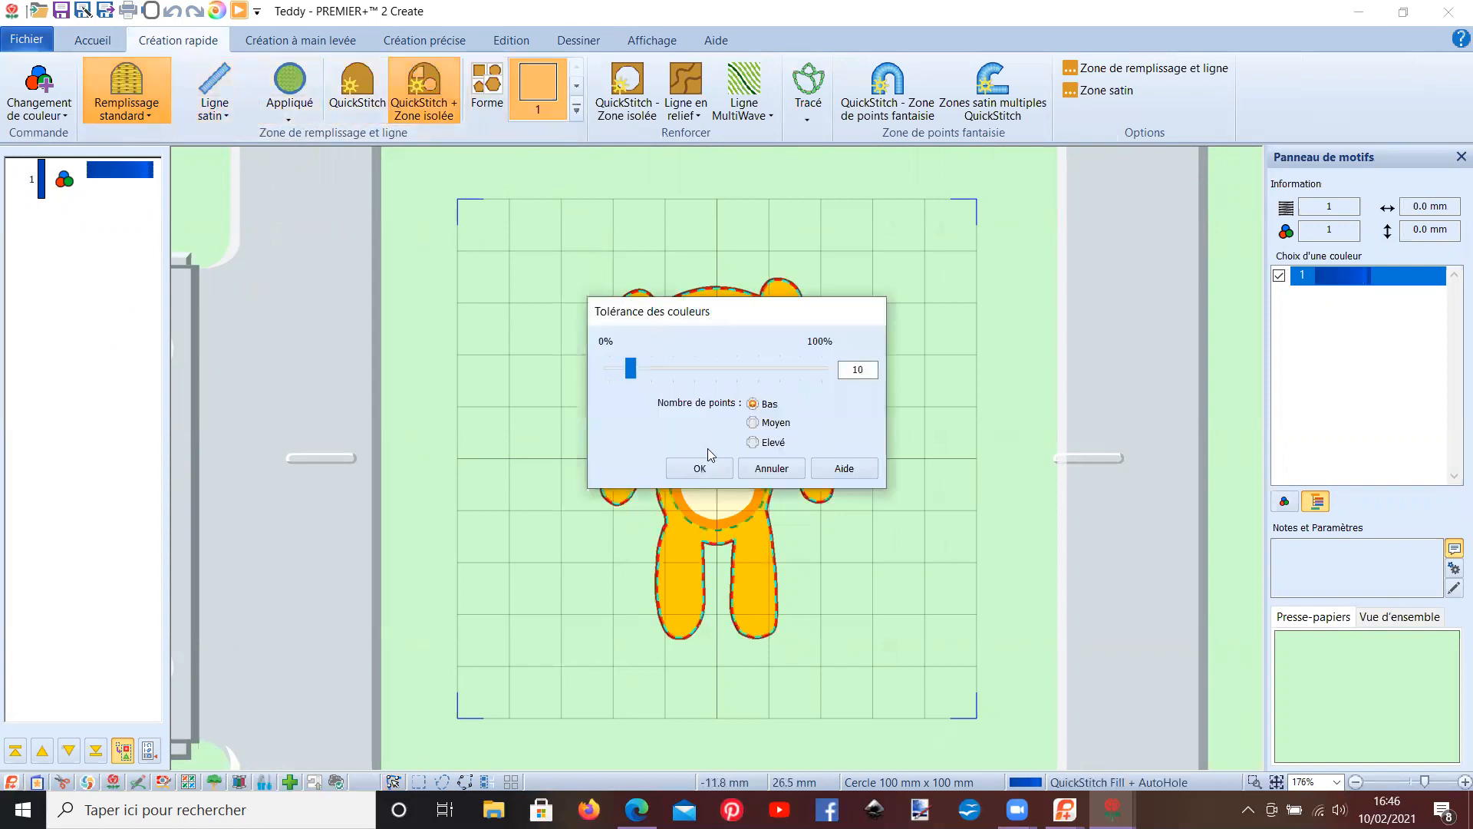
click(712, 470)
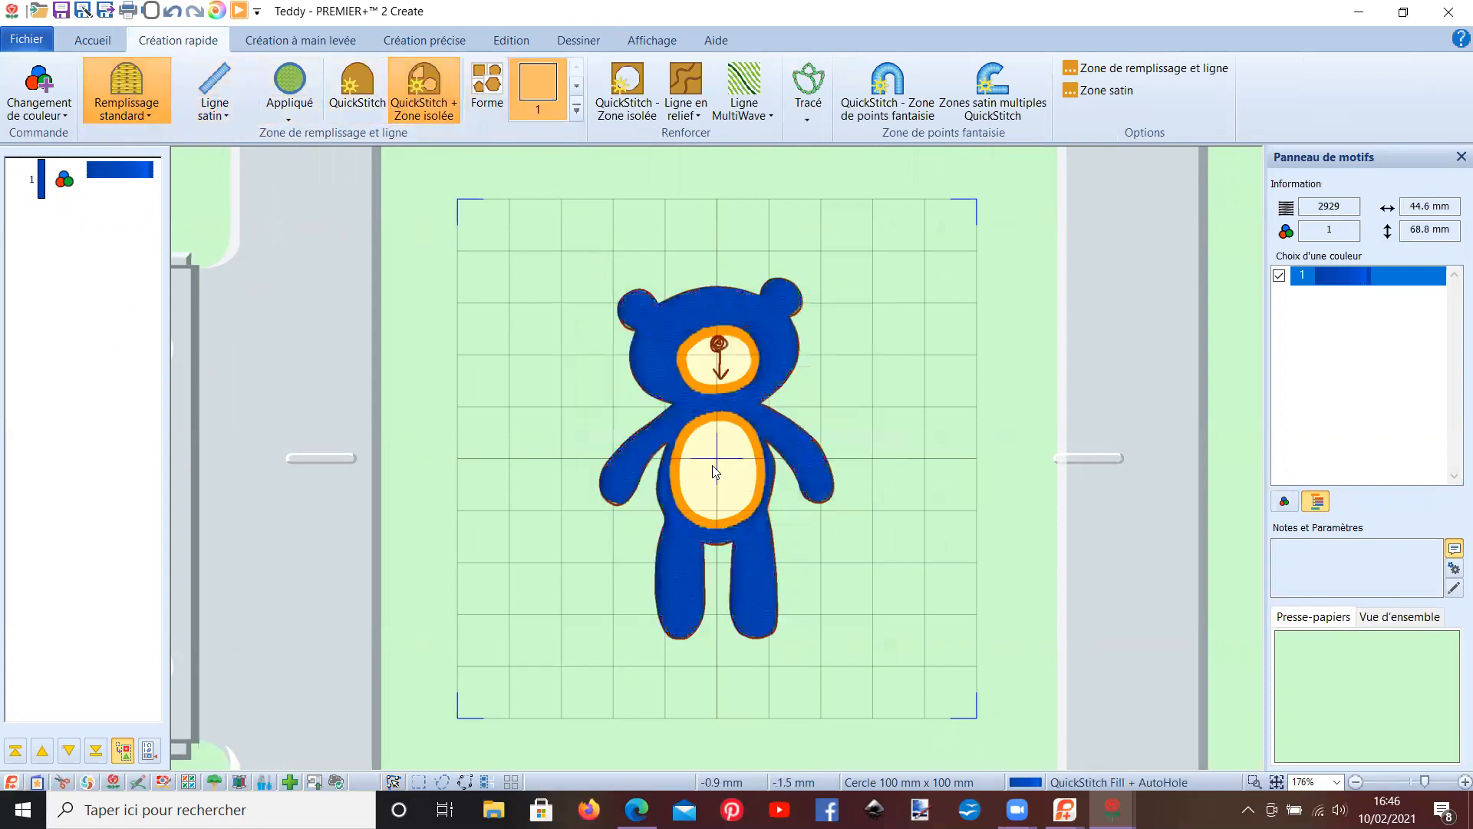
- Set the body fill's thread colour to Robison-Anton Rayon 40 number 2479, Almond
click(103, 175)
right_click(103, 175)
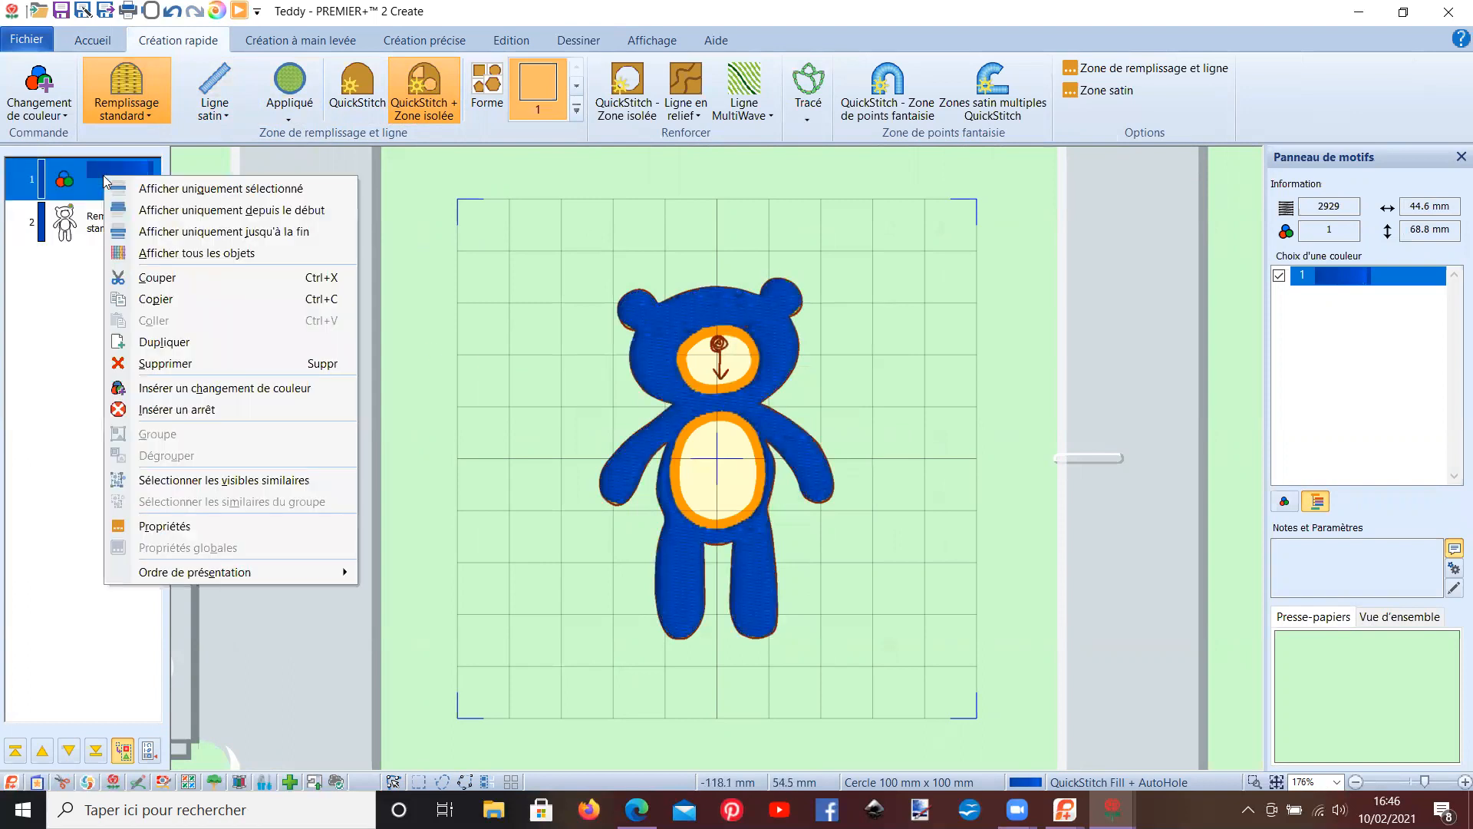
click(169, 387)
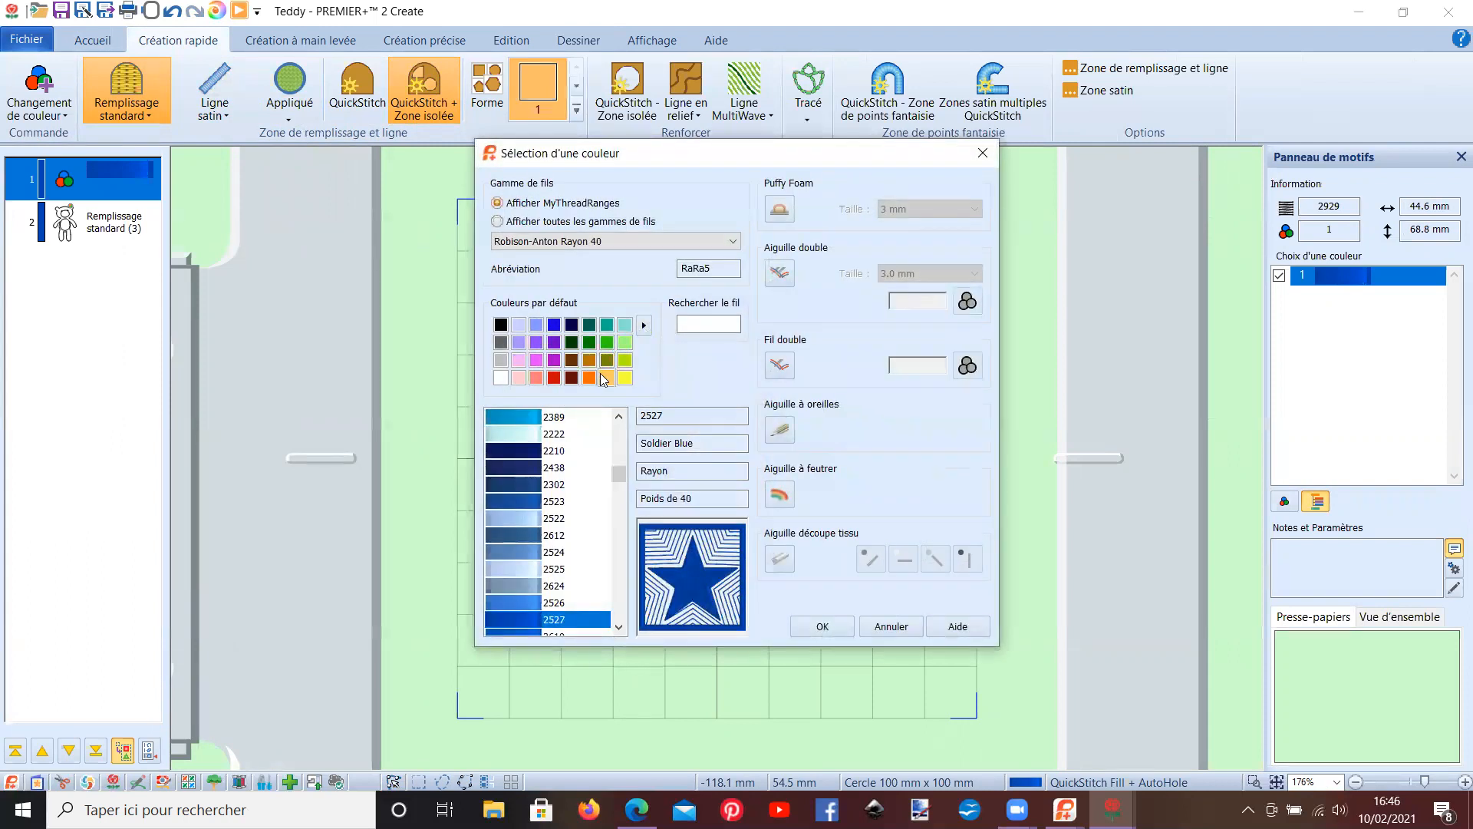
click(586, 360)
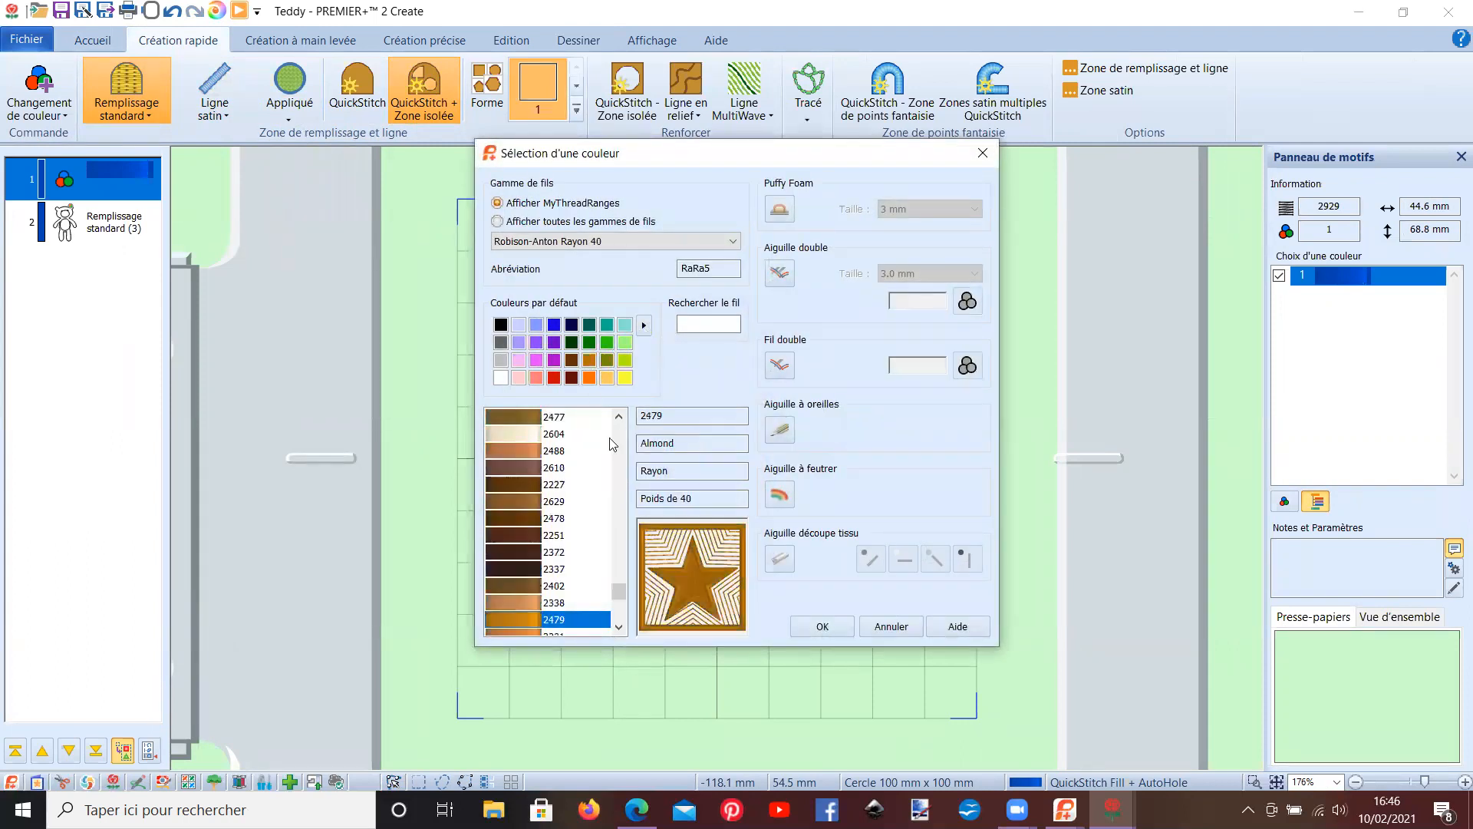
click(796, 622)
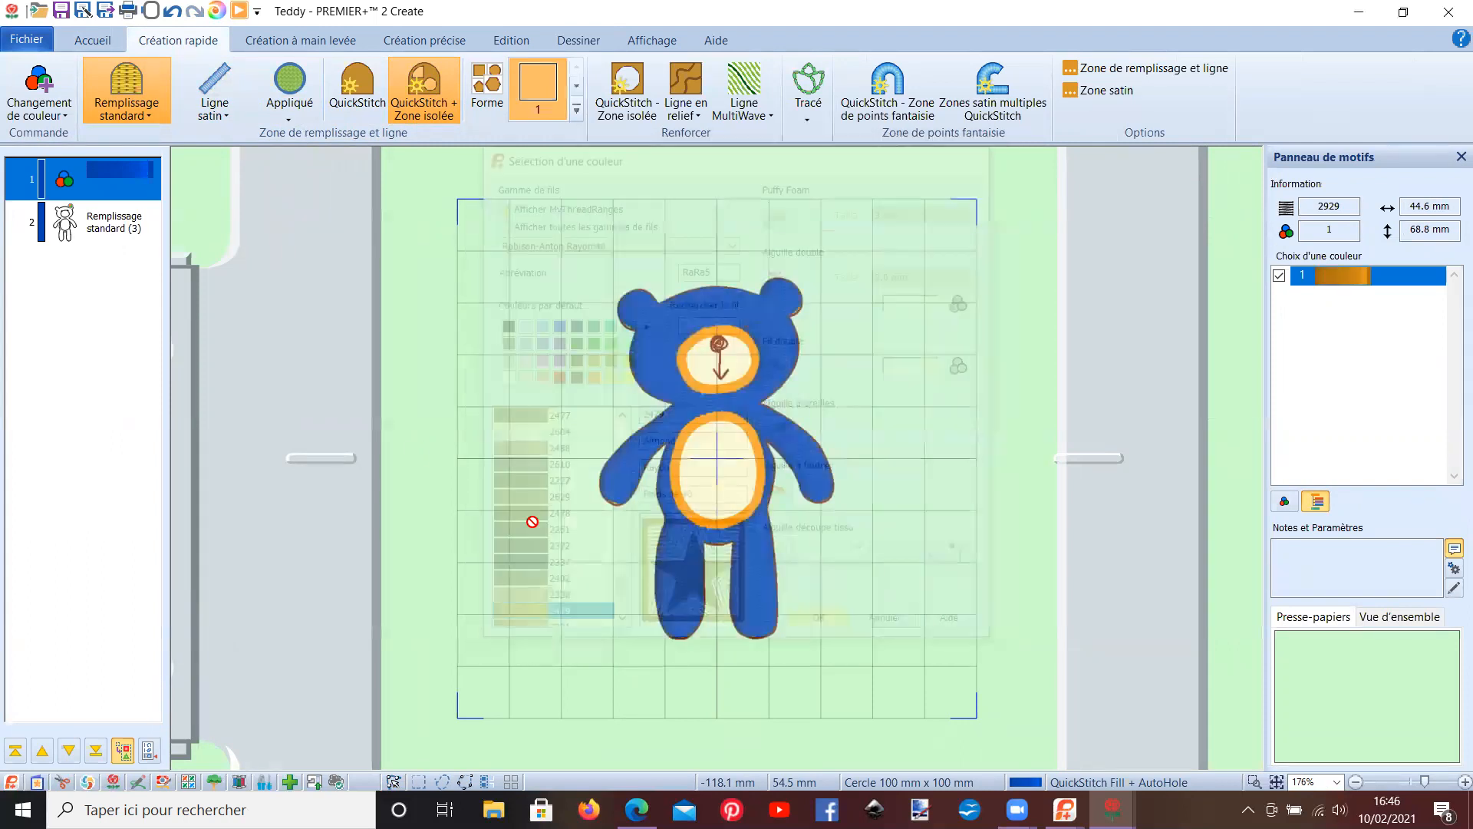
- Insert a colour change to Robison-Anton Rayon 40 number 2586, 14 Kt. Gold, after the body fill
right_click(112, 238)
click(190, 448)
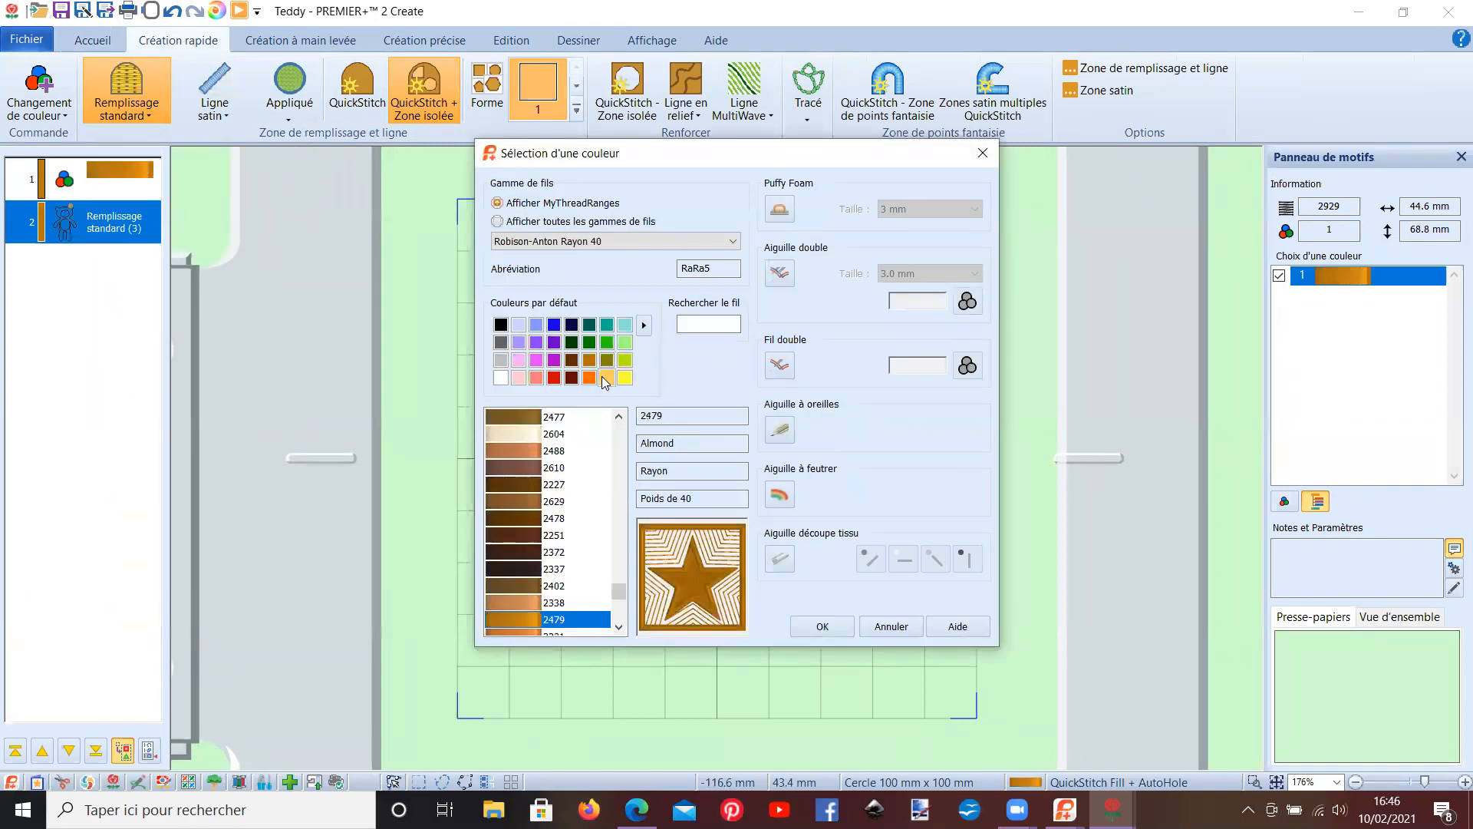
click(606, 376)
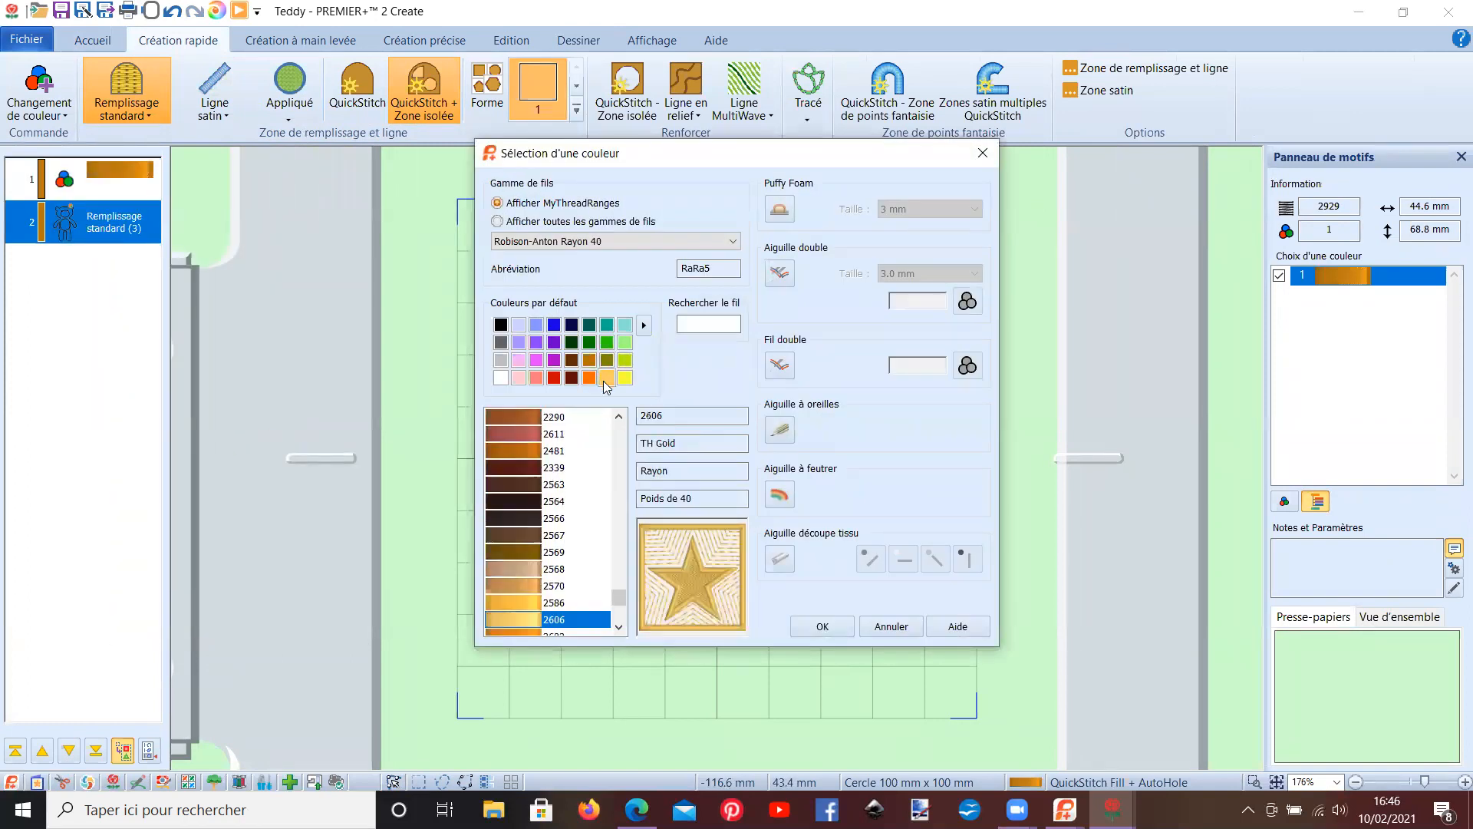
click(519, 603)
click(821, 626)
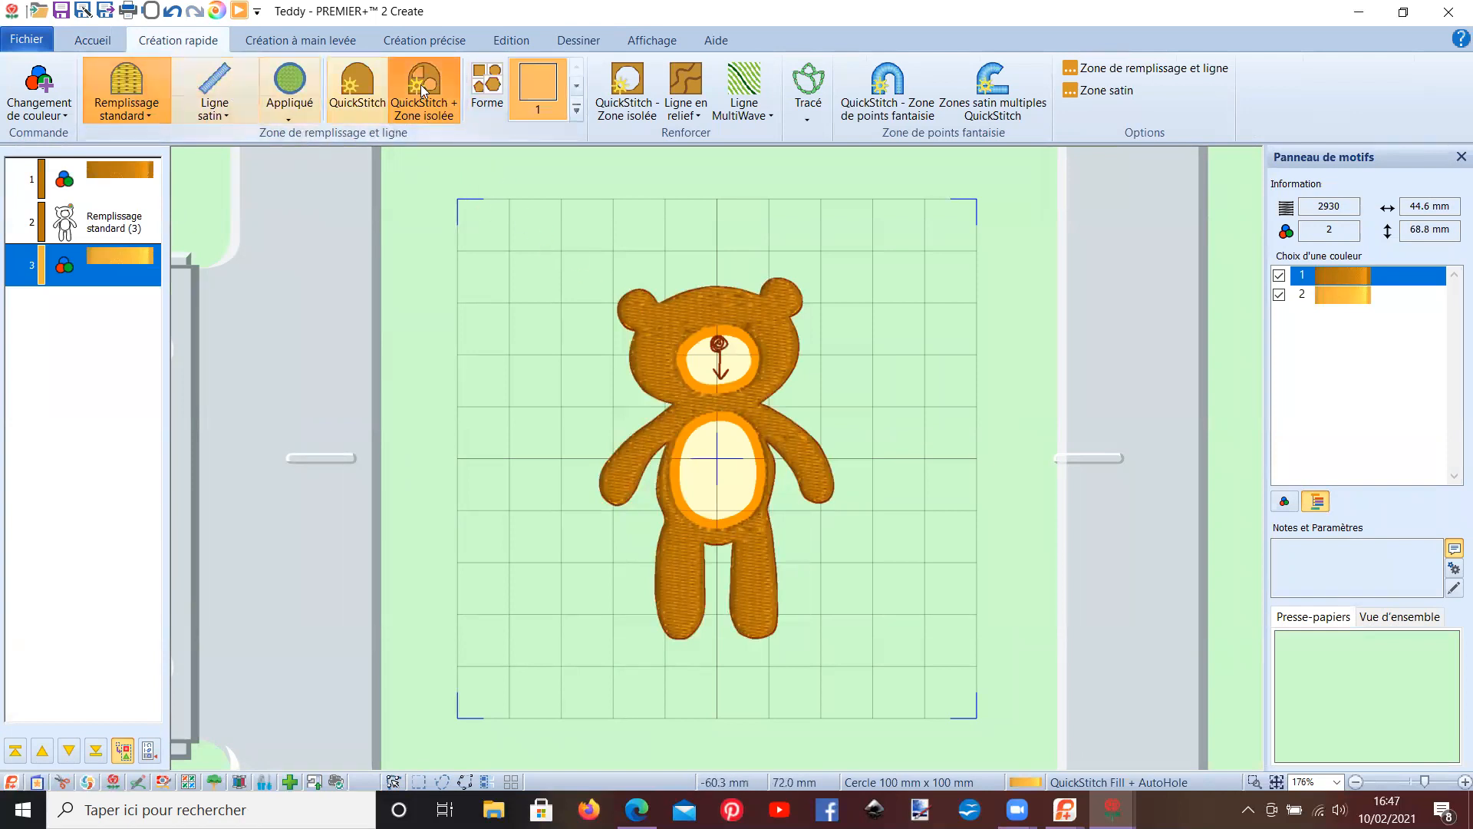
- Fill the muzzle ring and the belly ring with QuickStitch fills with automatic holes, using colour tolerance 10
click(687, 350)
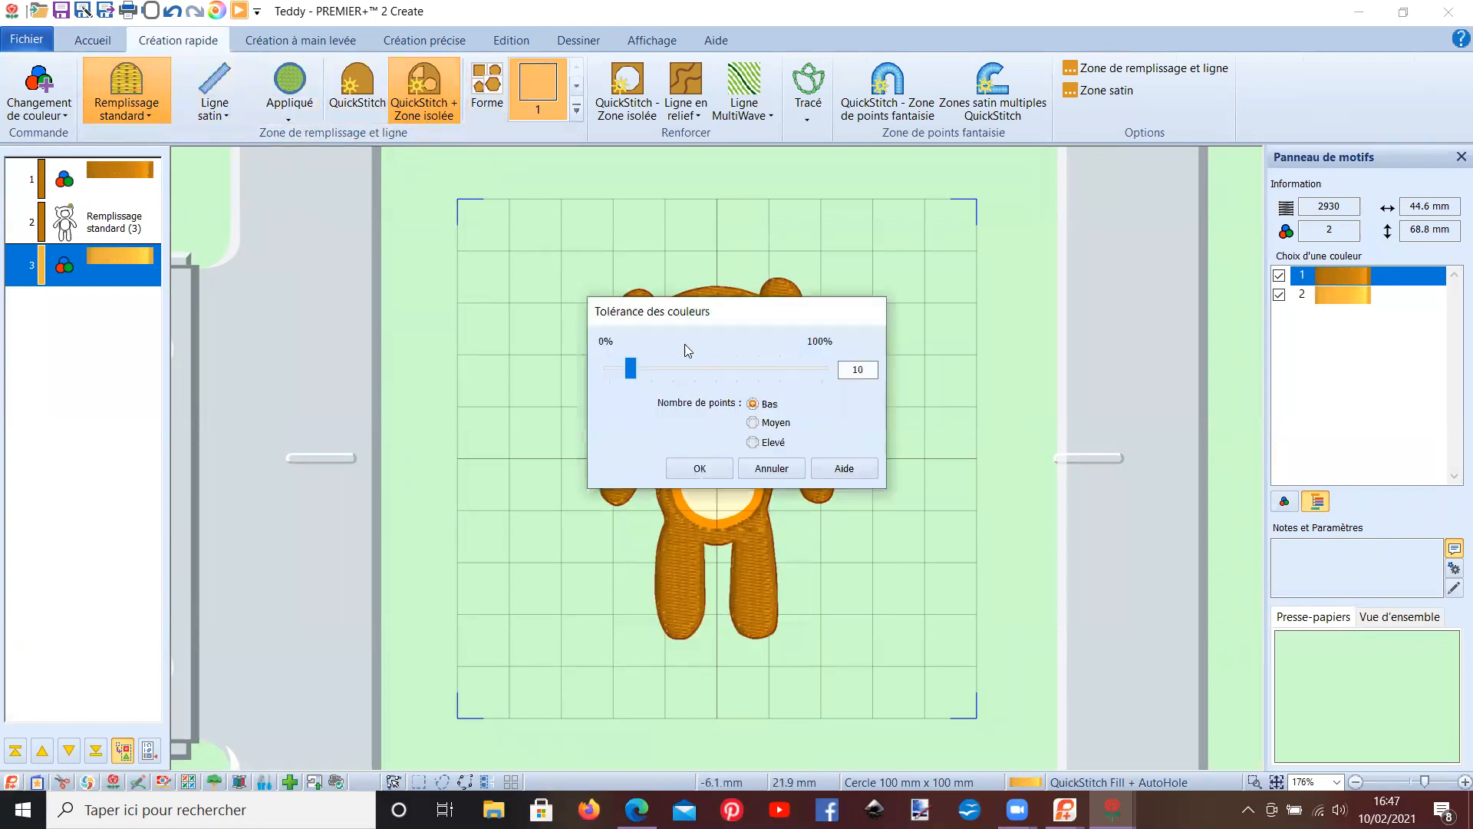
click(700, 468)
click(703, 429)
click(698, 469)
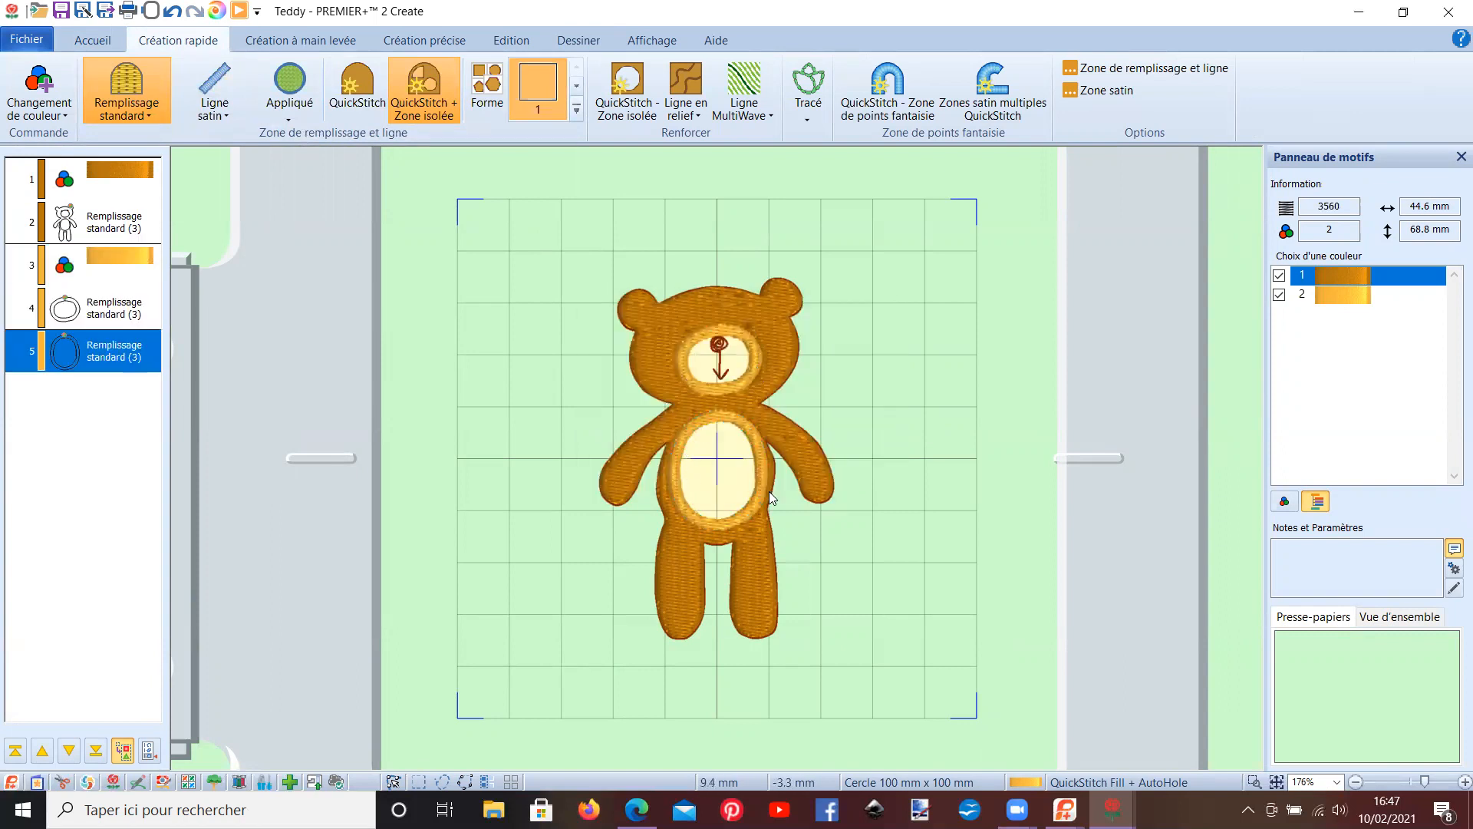
- Insert a colour change to Robison-Anton Rayon 40 number 2606, TH Gold, after the belly ring fill
right_click(69, 347)
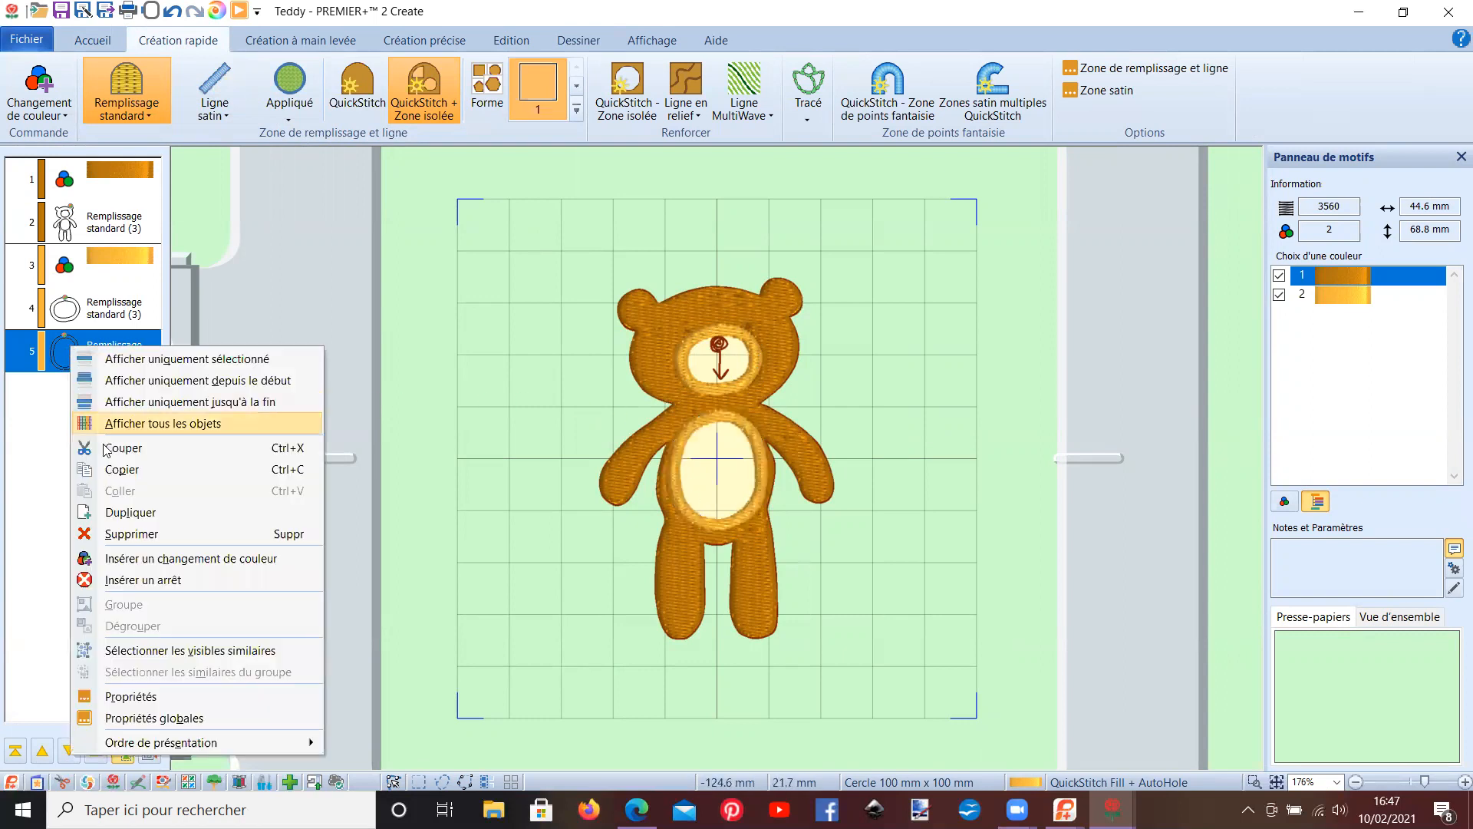
click(161, 558)
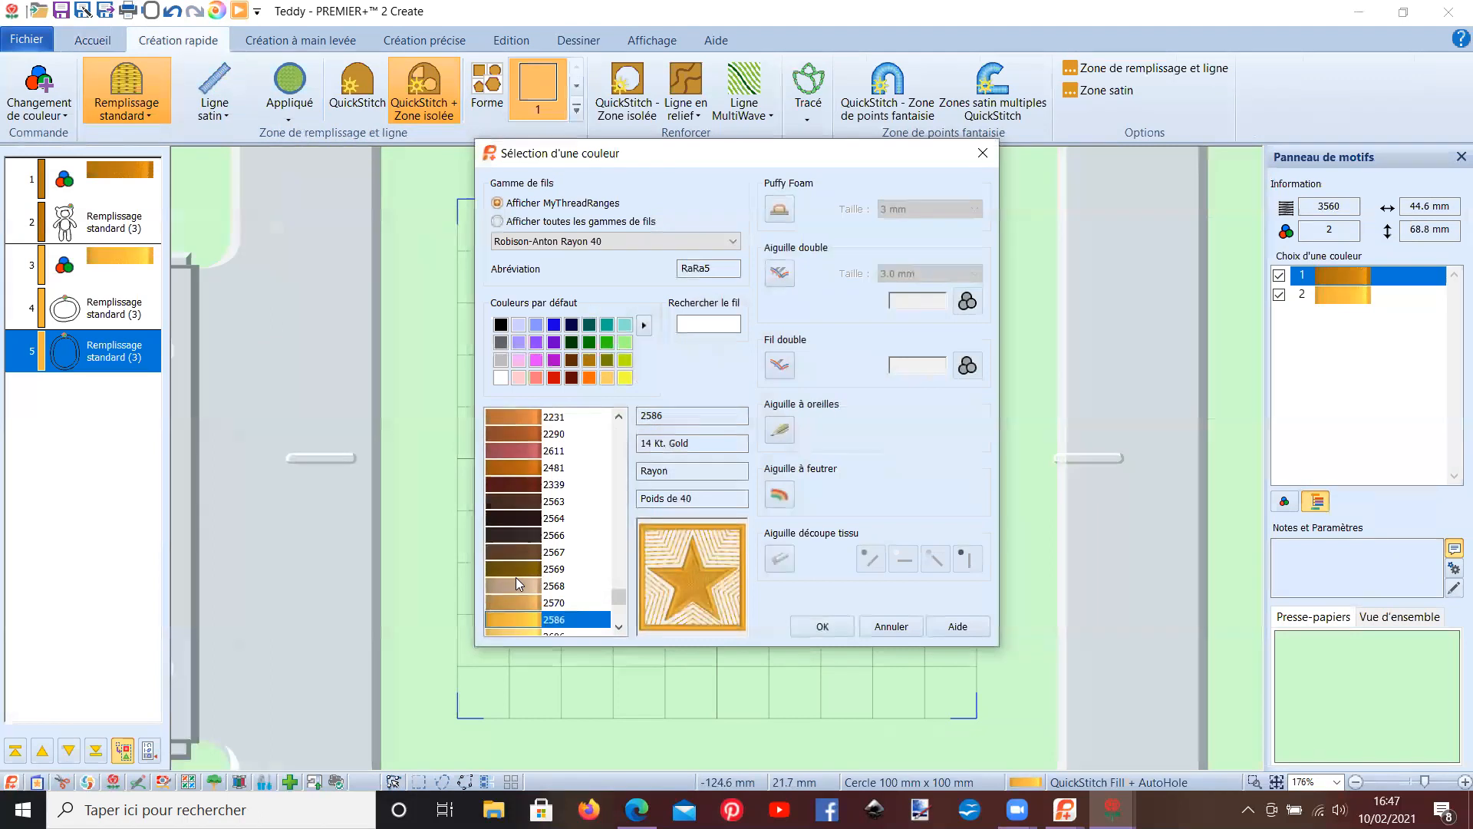
scroll(518, 583, down, 1)
click(518, 586)
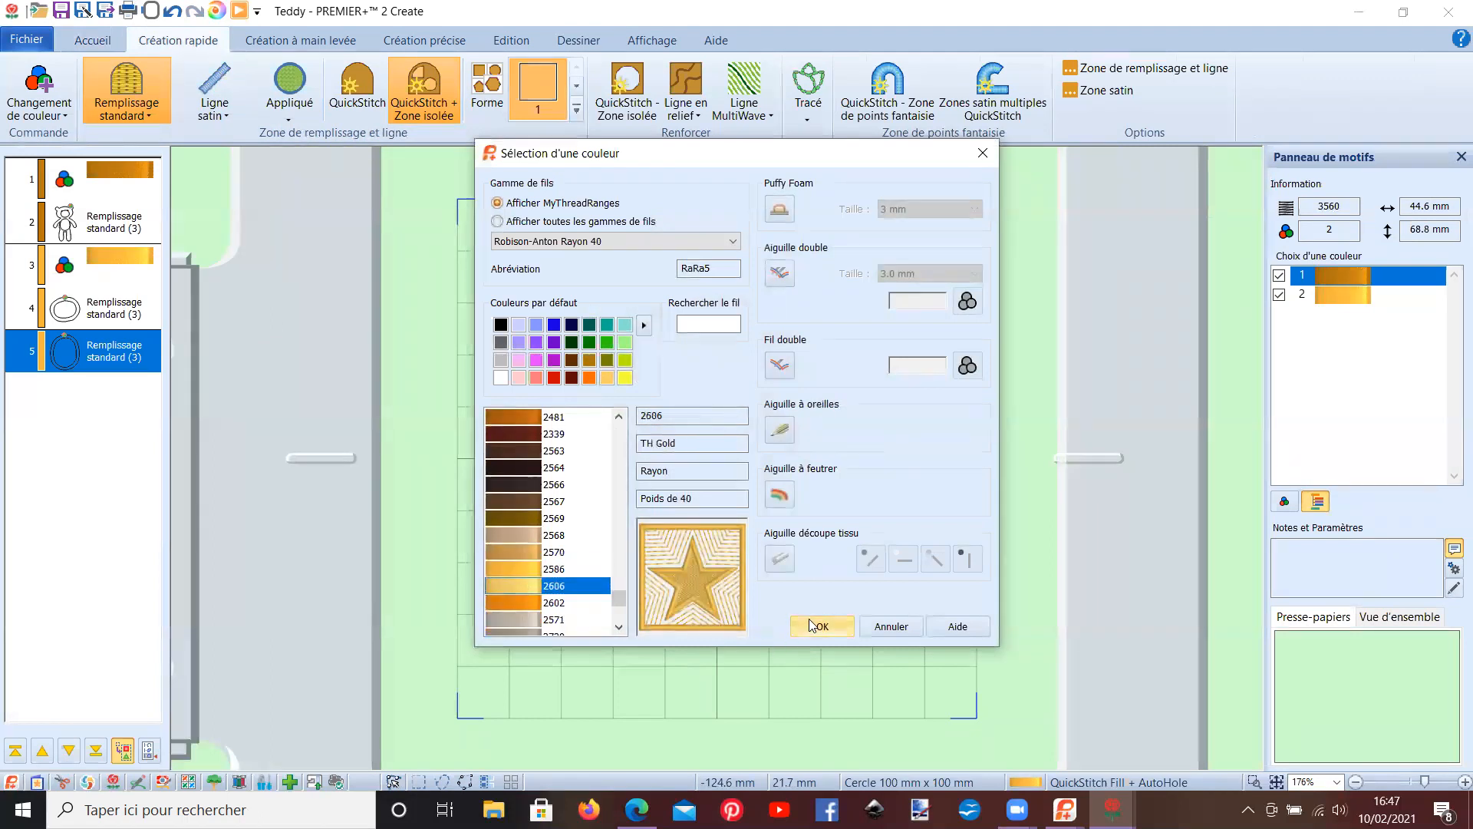
click(818, 626)
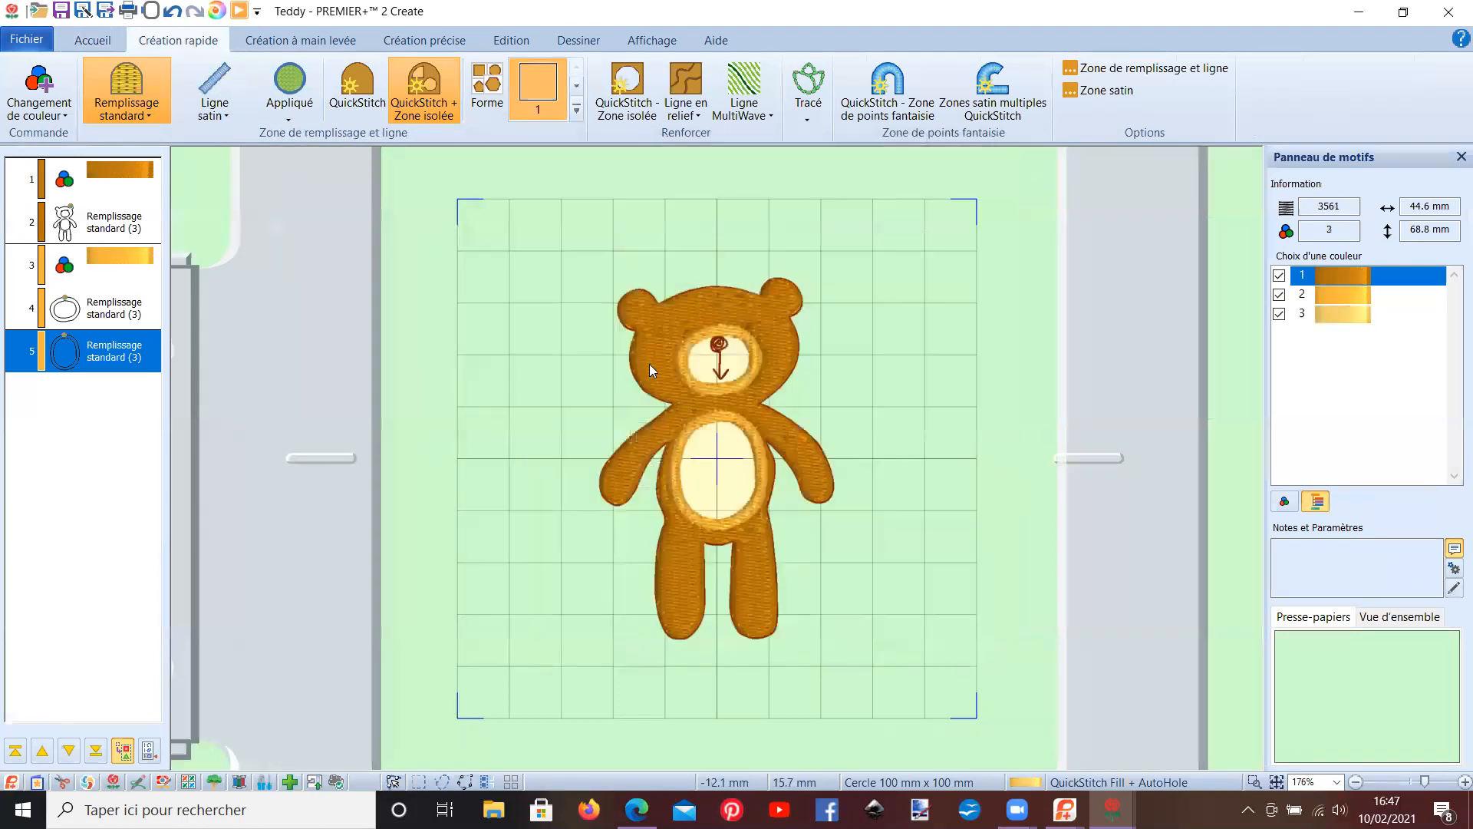
- Fill the cream centres of the muzzle and the belly with QuickStitch fills with automatic holes, using colour tolerance 10 and a low number of points
click(735, 368)
click(691, 471)
click(714, 488)
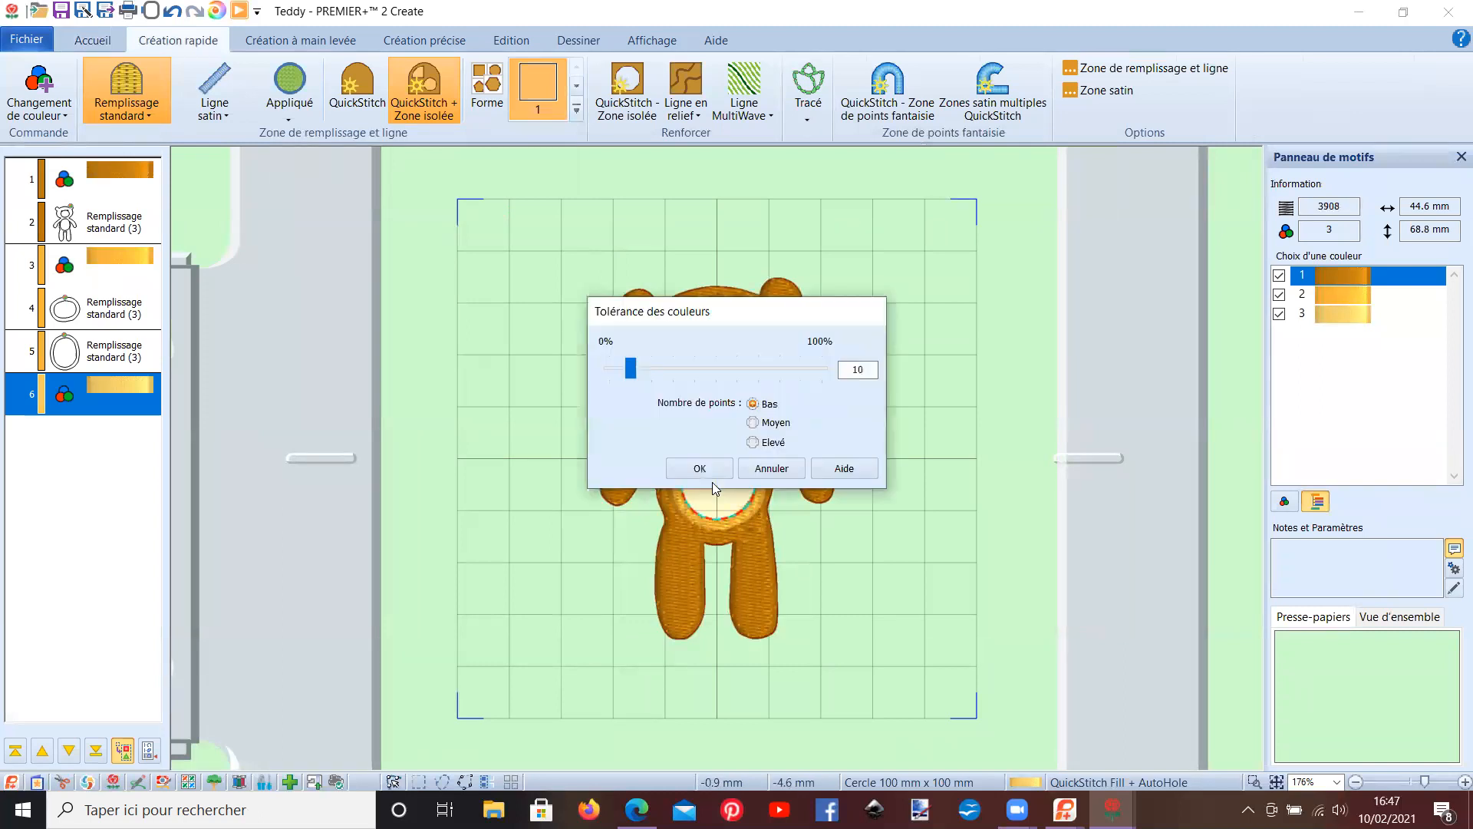
click(698, 471)
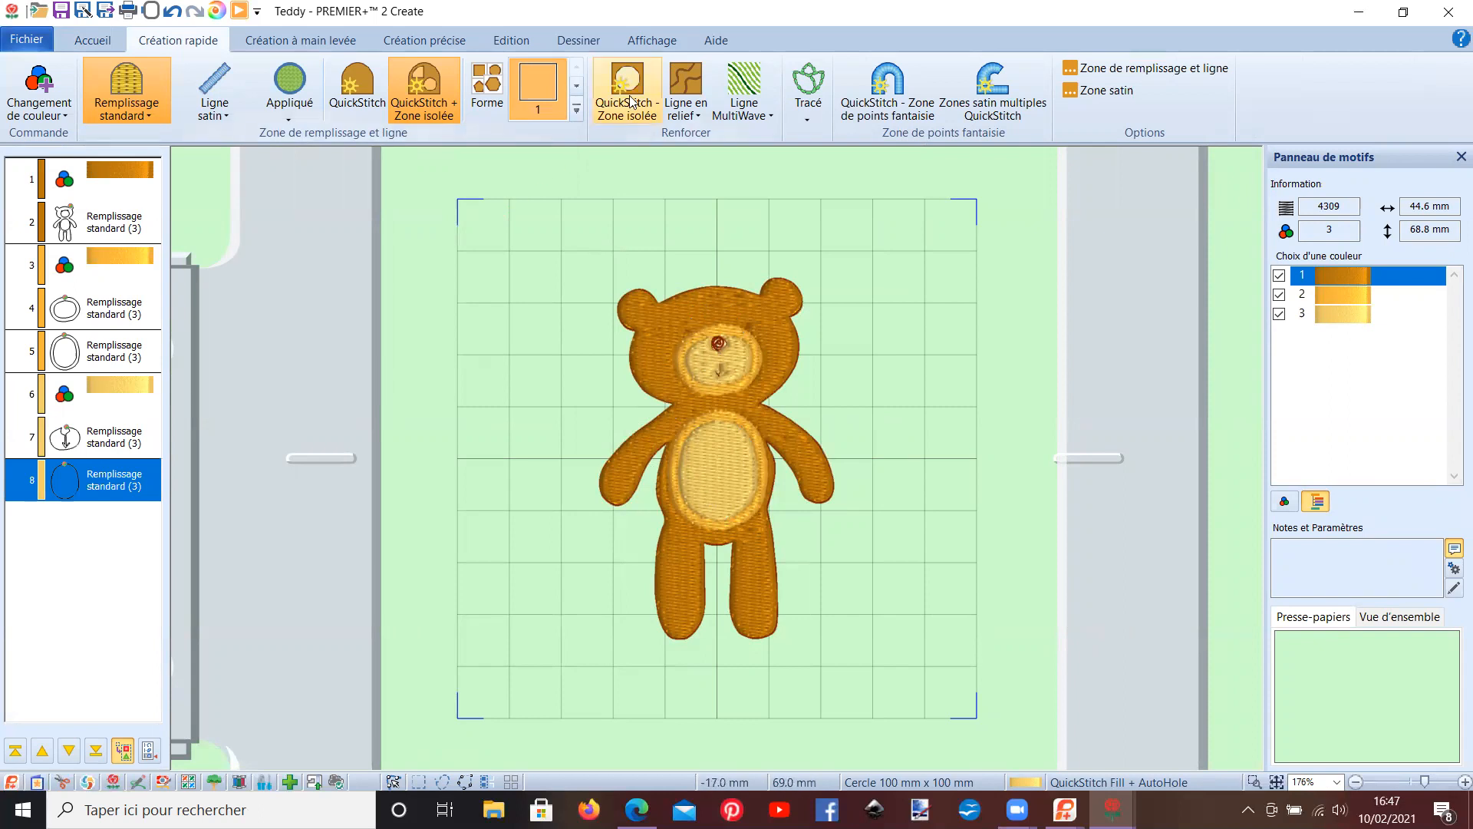
- Insert a colour change to Robison-Anton Rayon 40 number 2215, Navy, after the belly centre fill
right_click(146, 476)
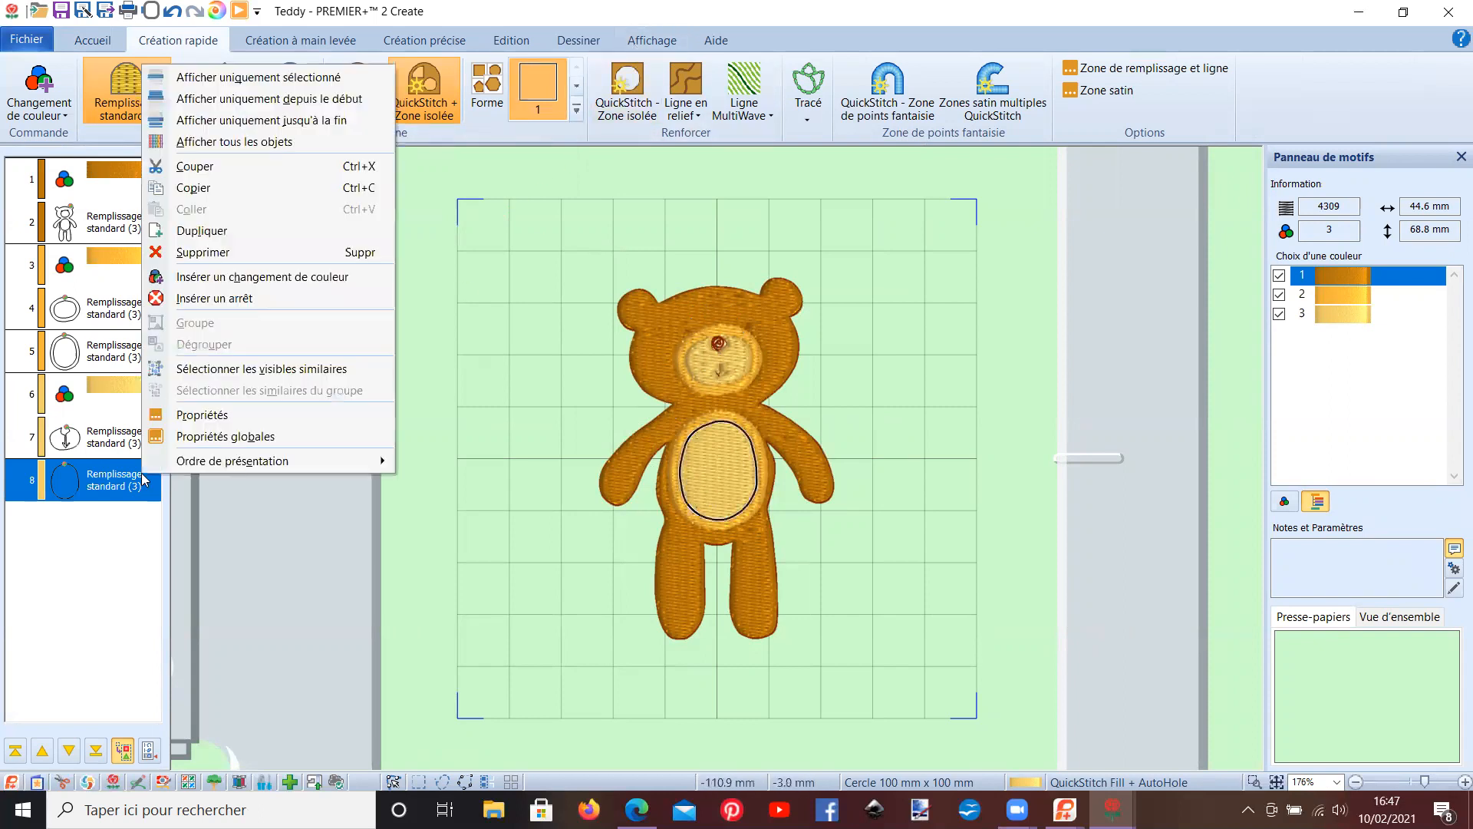
click(330, 278)
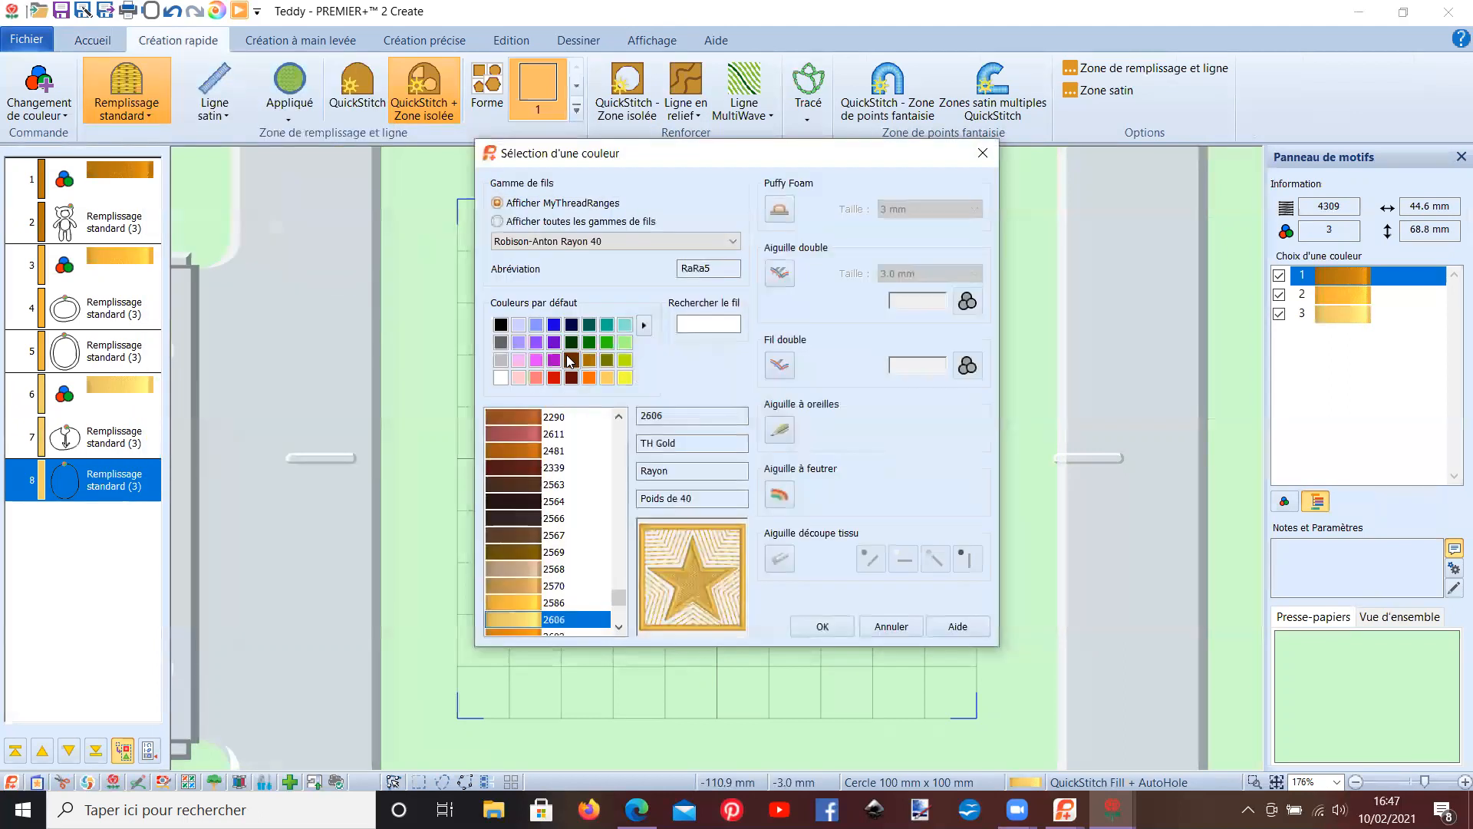
click(504, 328)
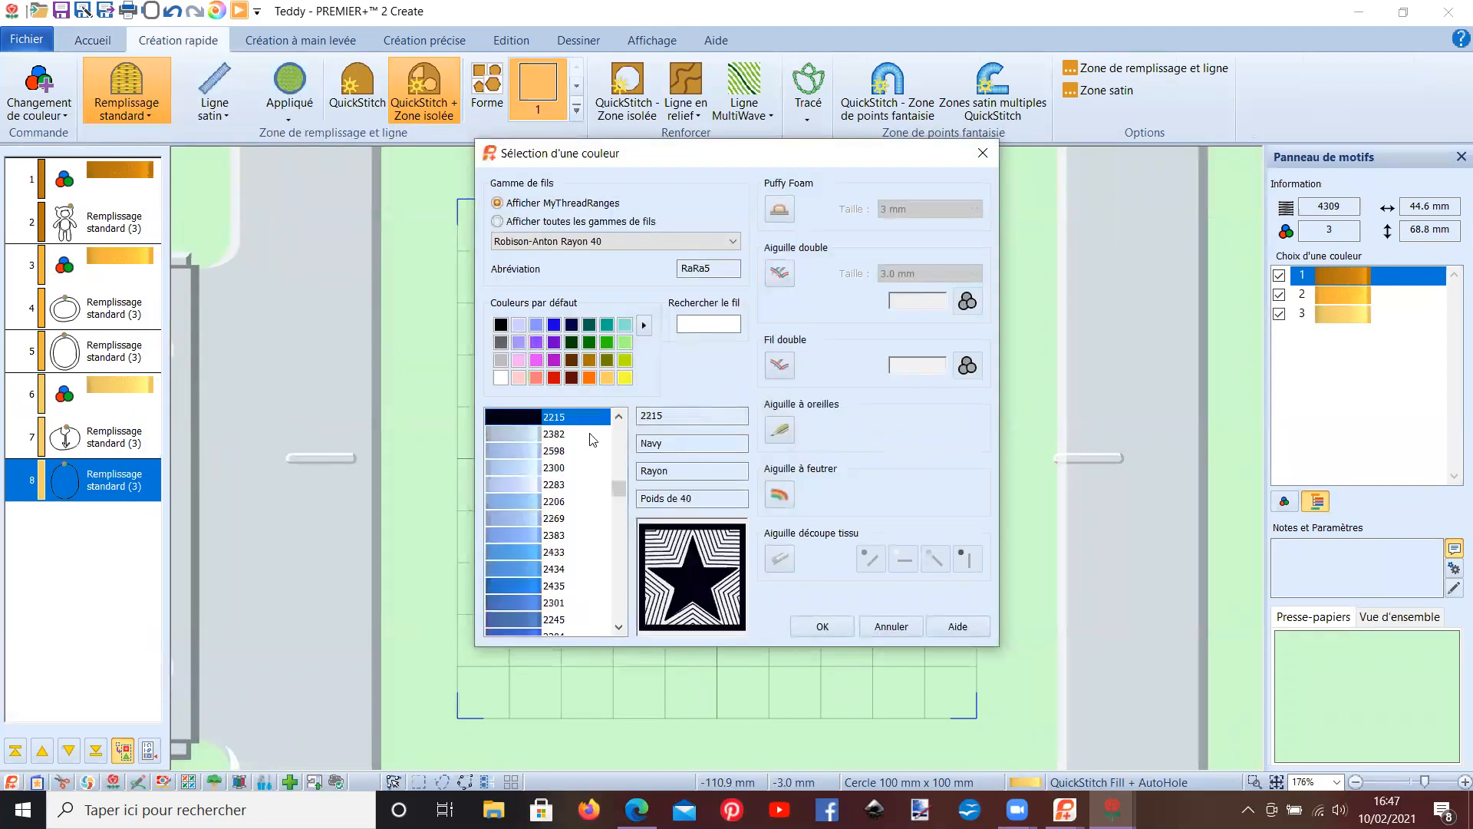
click(828, 626)
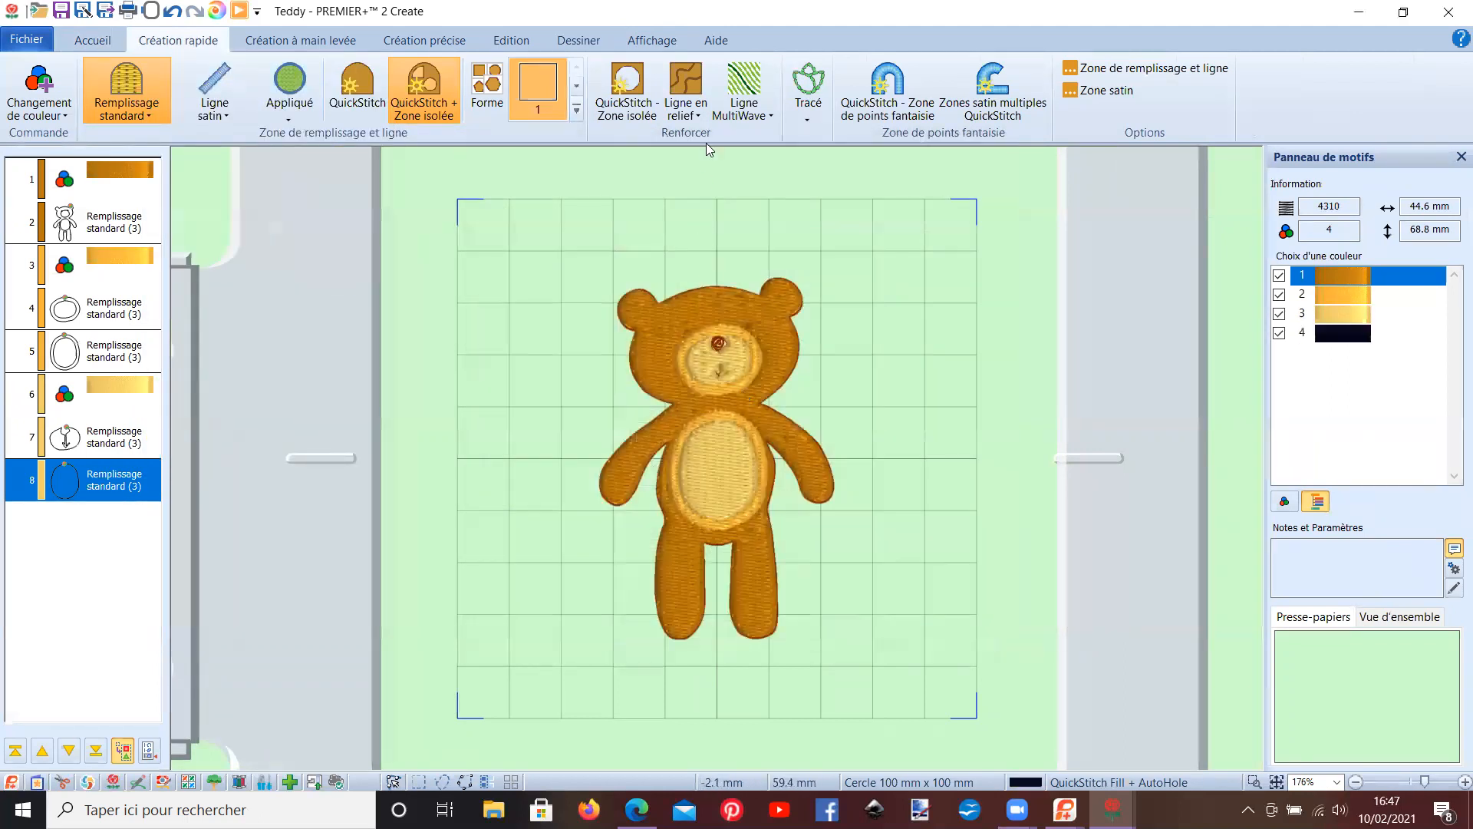
- Switch the display mode from 3D to object view so the teddy's drawn outline and face can be picked
click(649, 47)
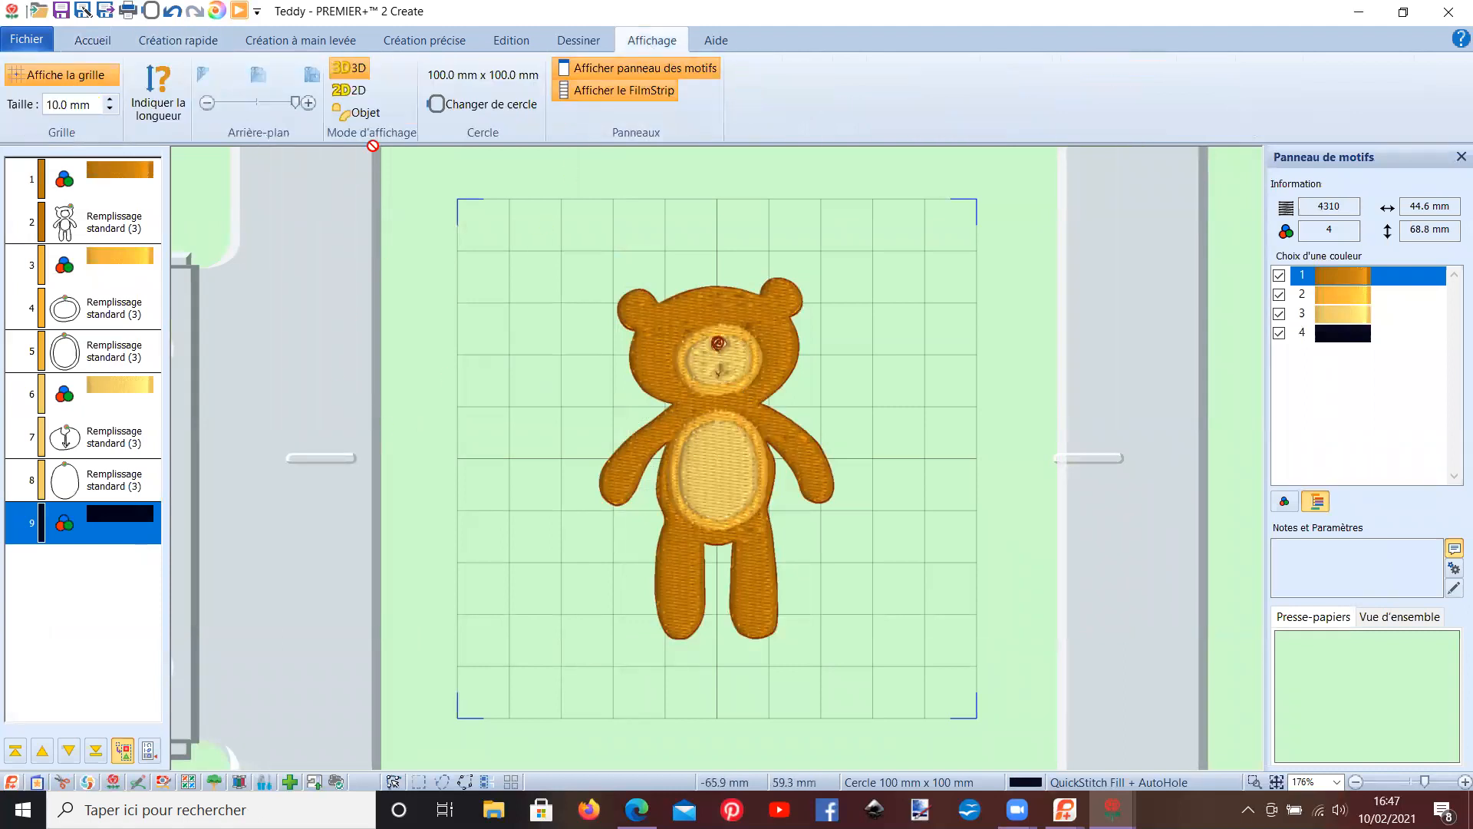
click(366, 114)
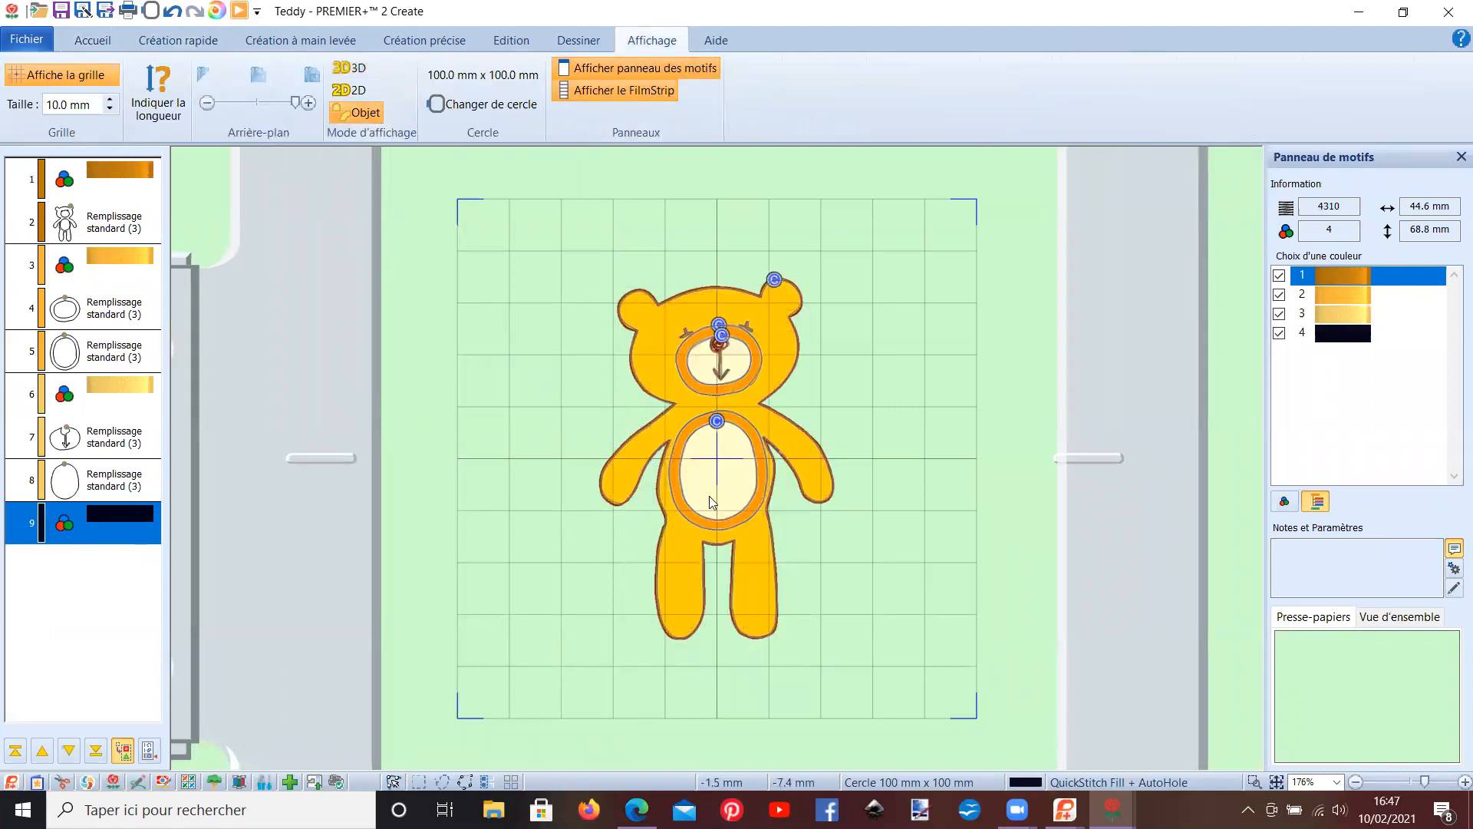
scroll(710, 499, up, 4)
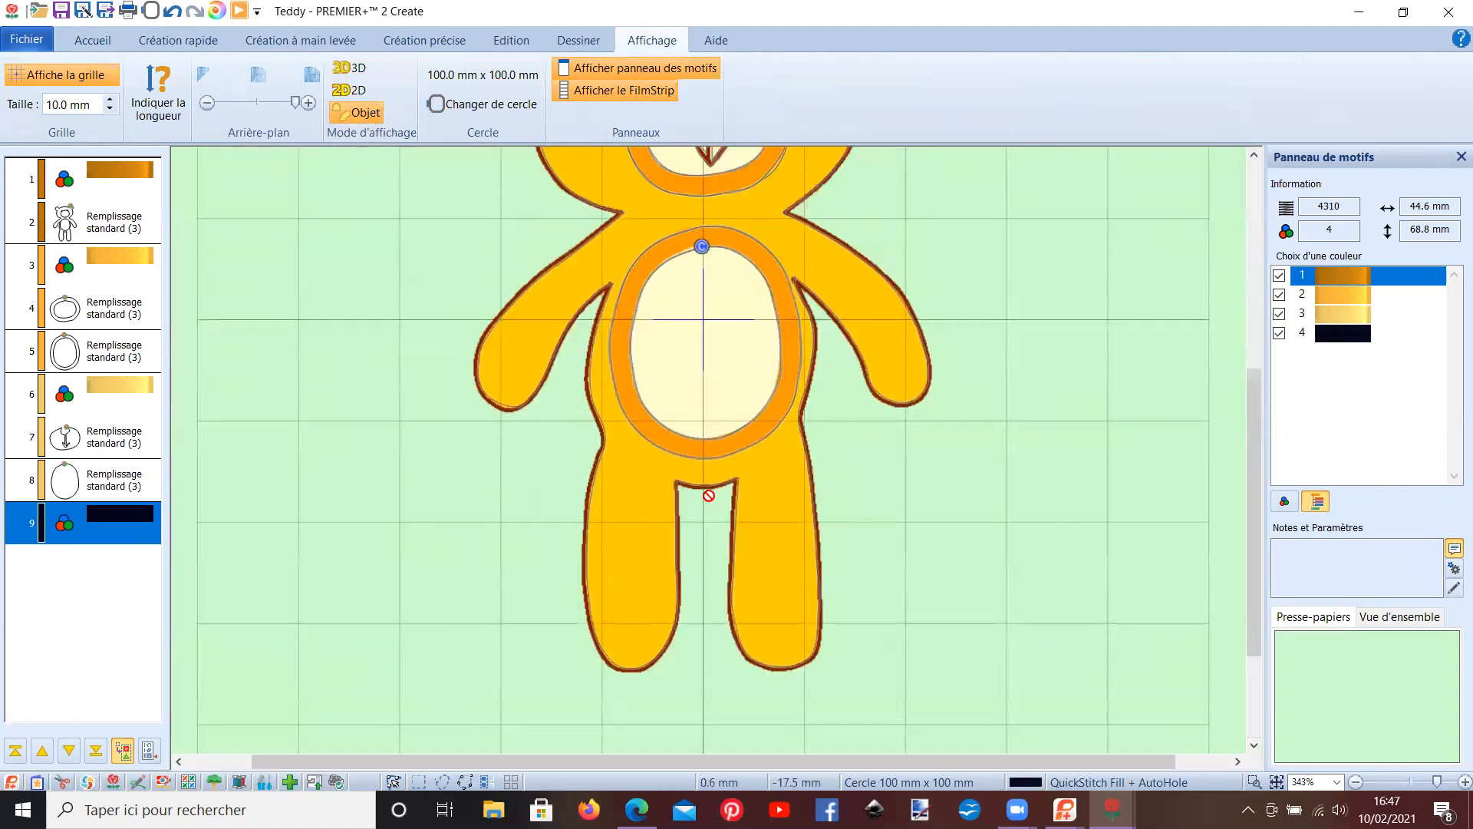
scroll(709, 496, up, 4)
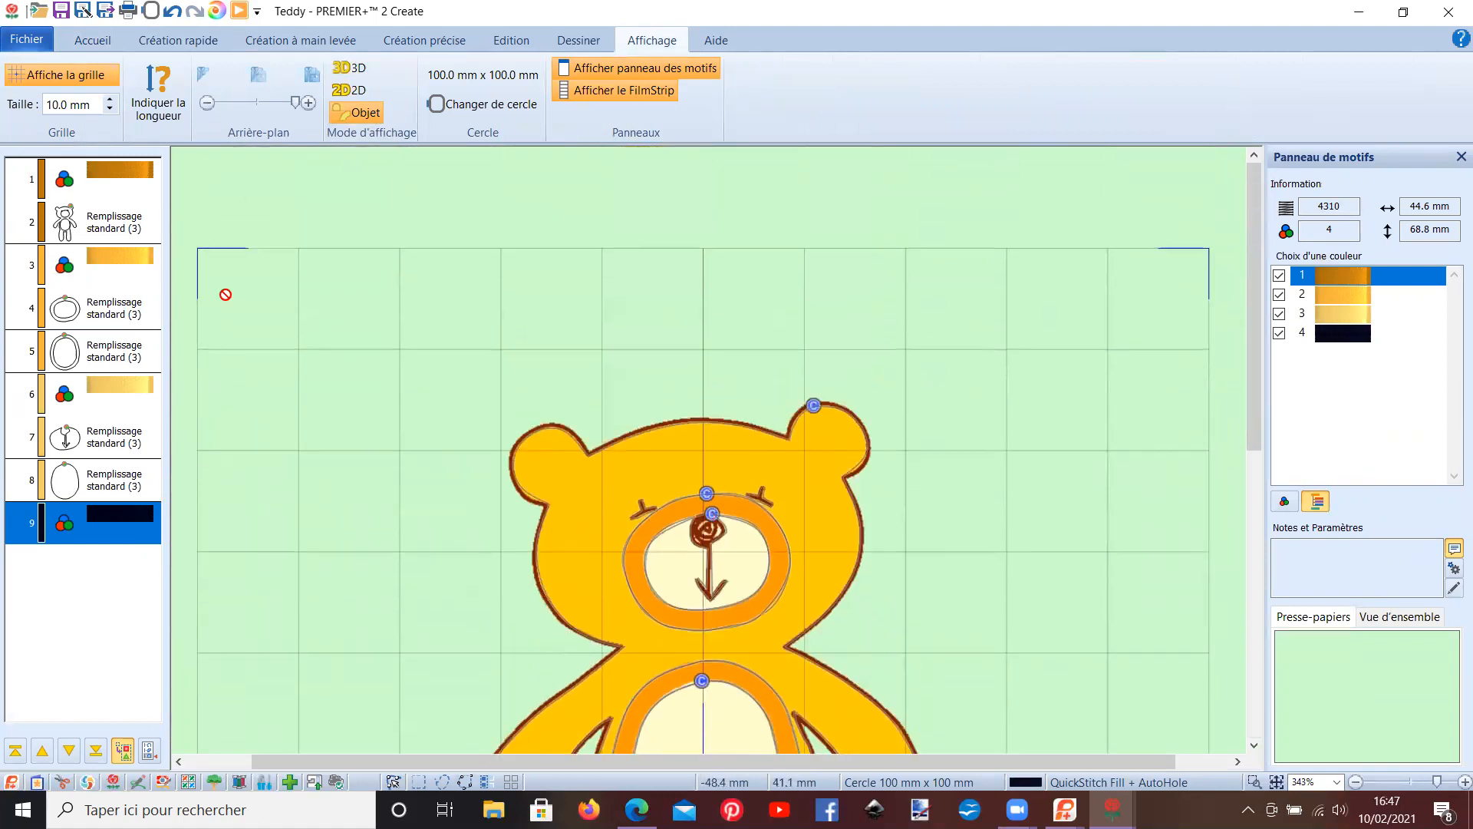
- Trace the outer outline of the teddy's body with a quadruple trace
click(149, 48)
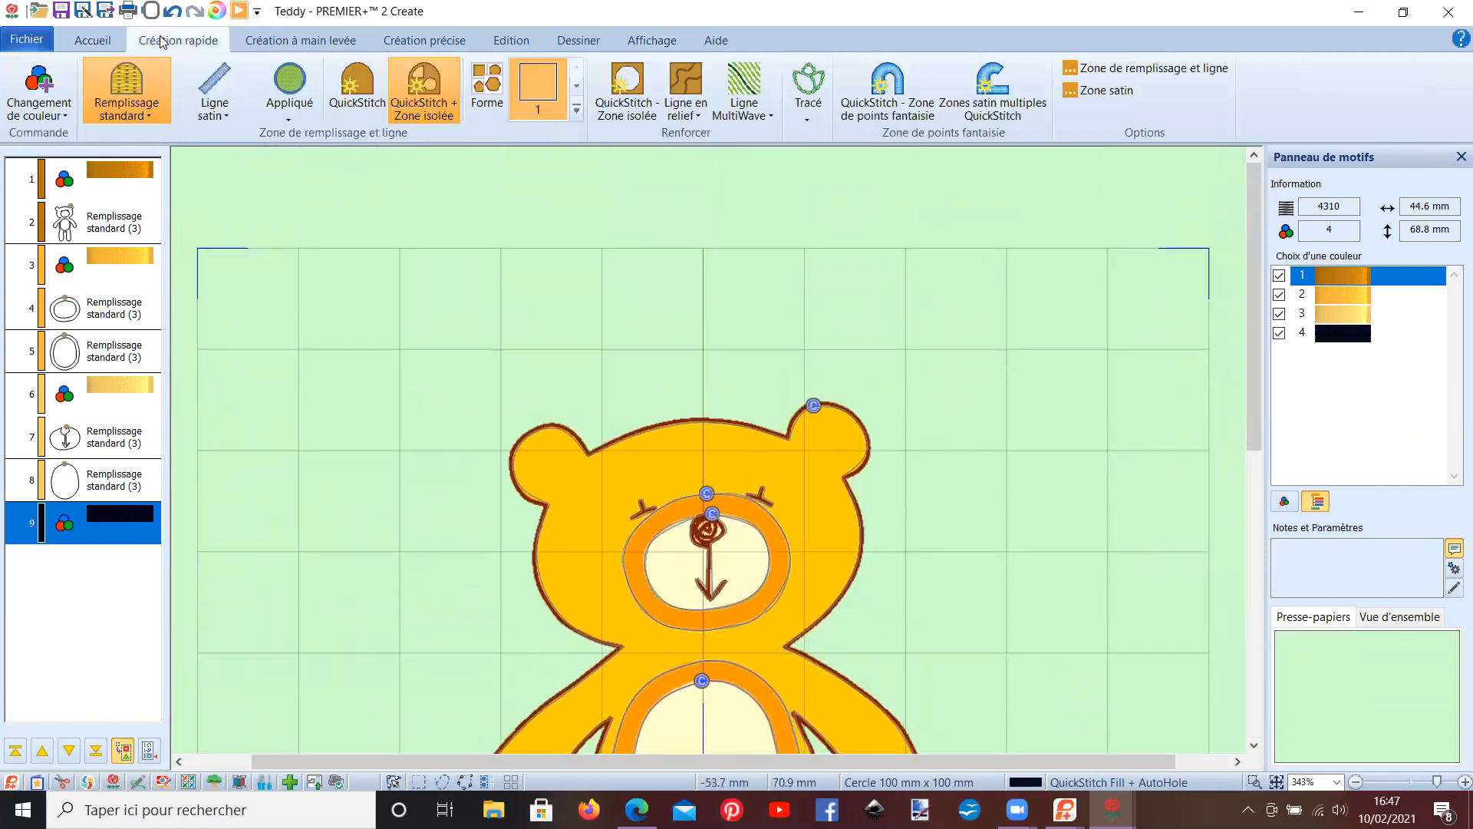
click(806, 119)
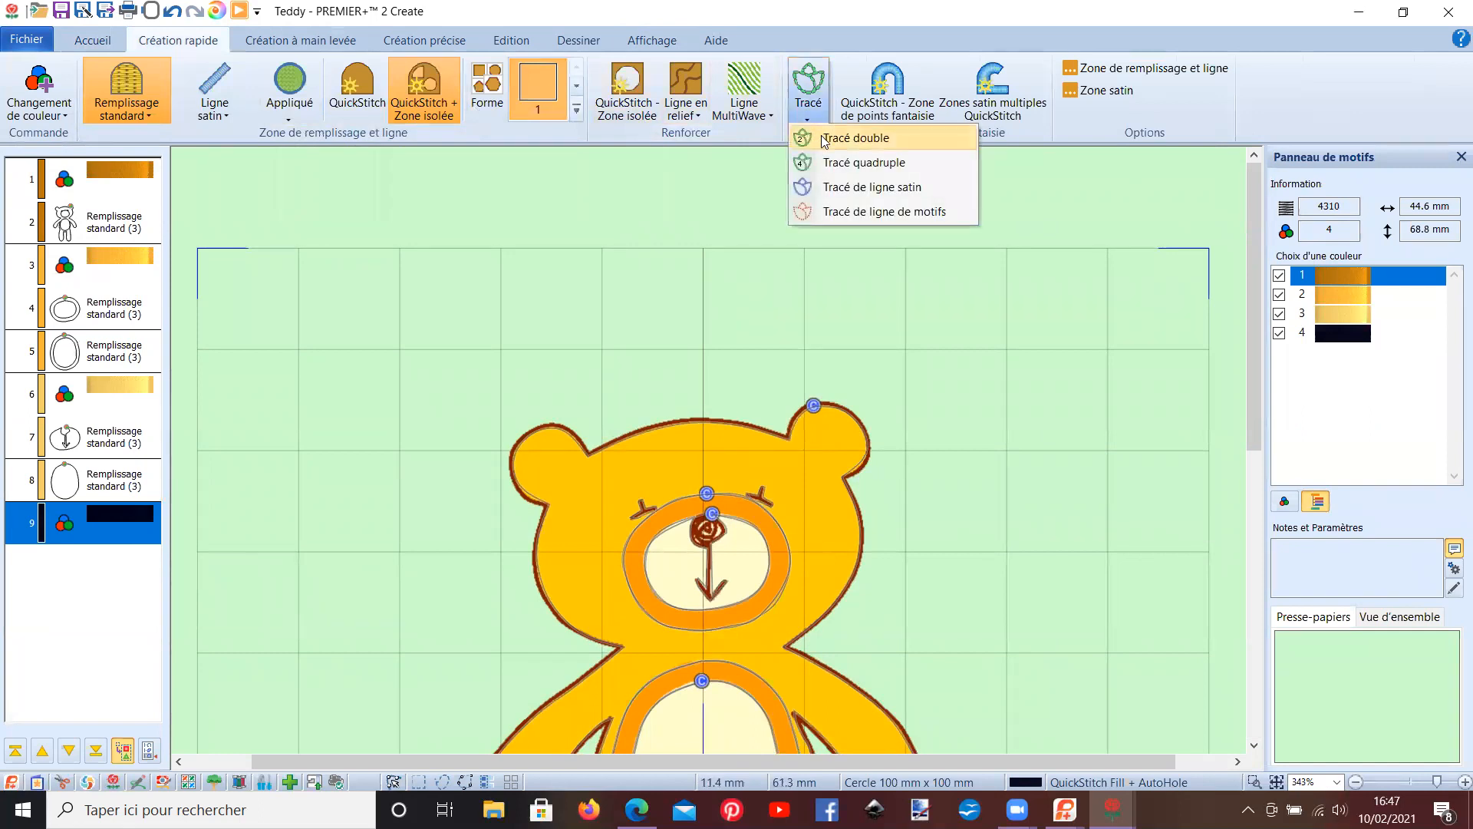
click(844, 163)
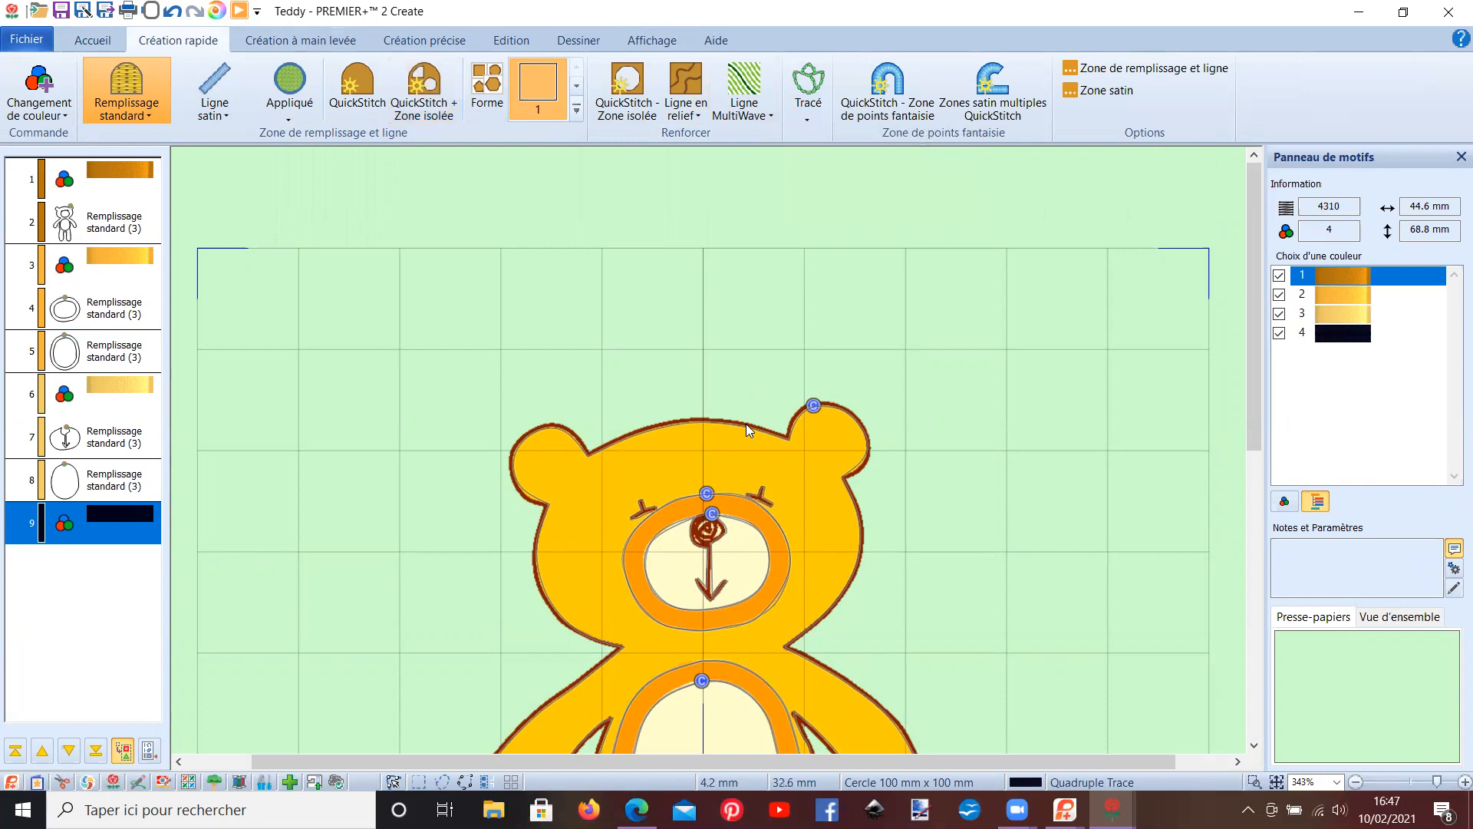
click(750, 431)
click(696, 443)
scroll(664, 358, down, 1)
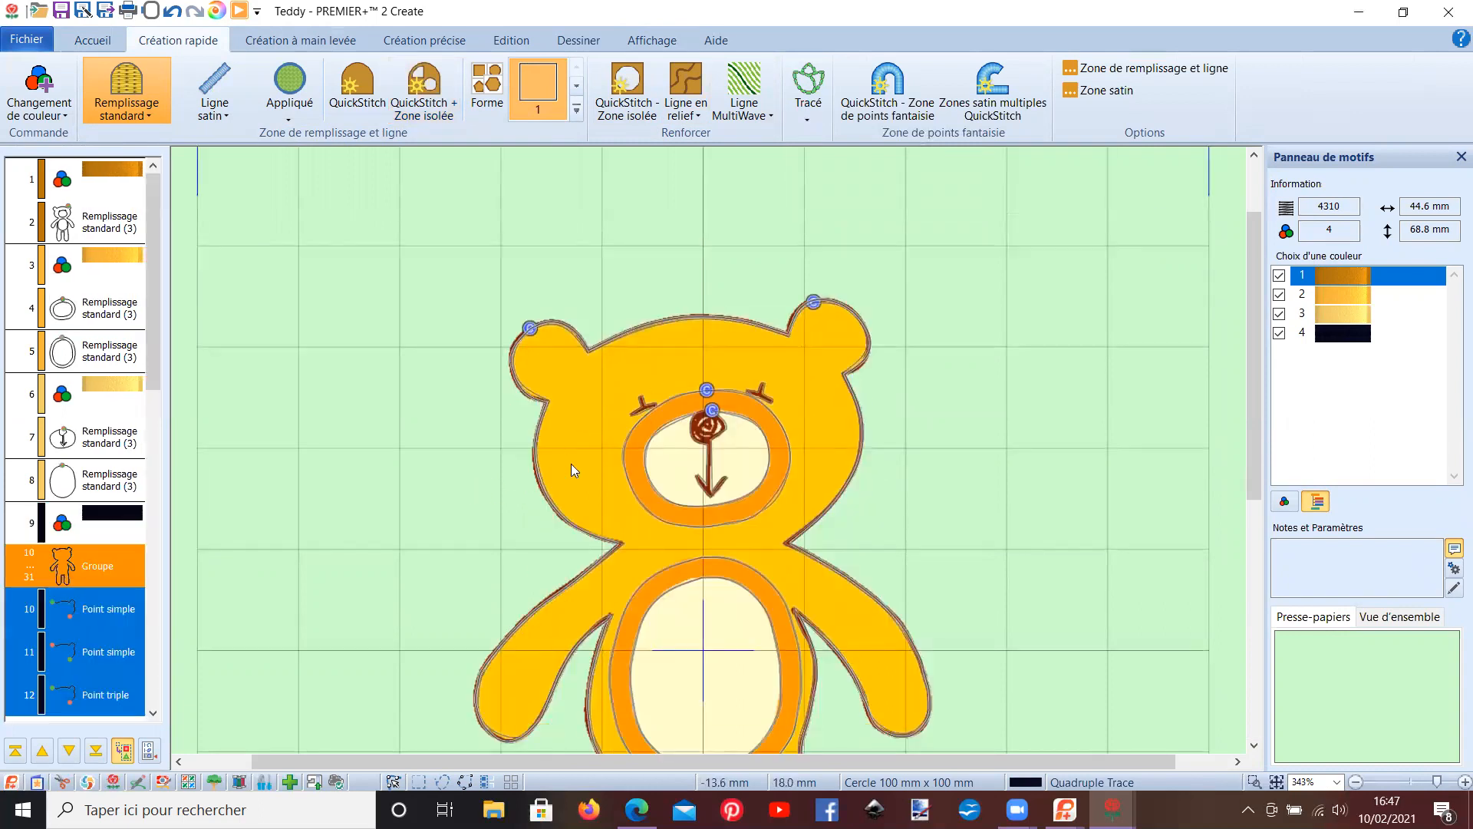
- Trace both closed eyes of the teddy with quadruple traces, using colour tolerance 10
click(646, 403)
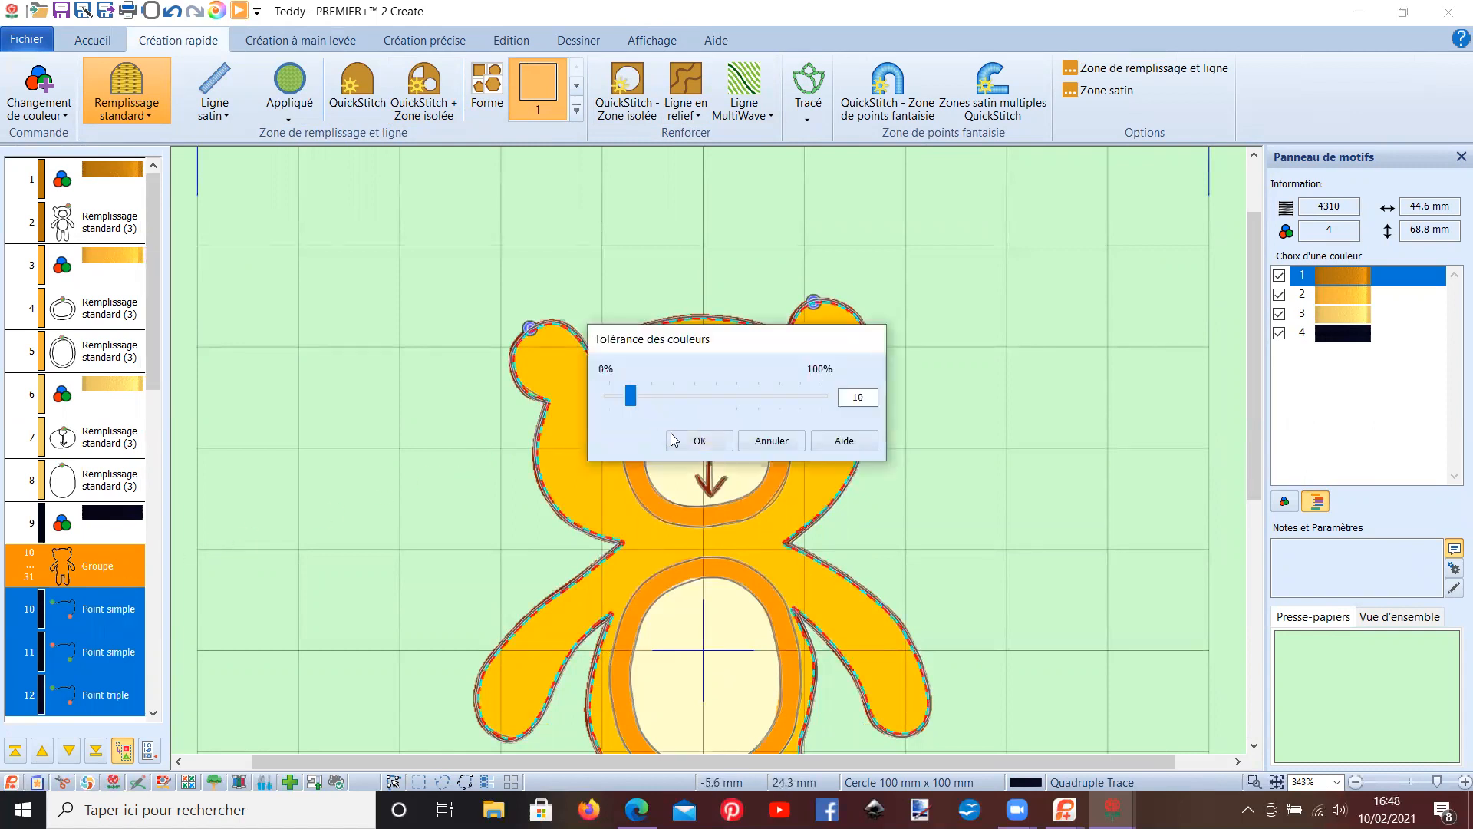
click(758, 443)
click(643, 409)
click(699, 444)
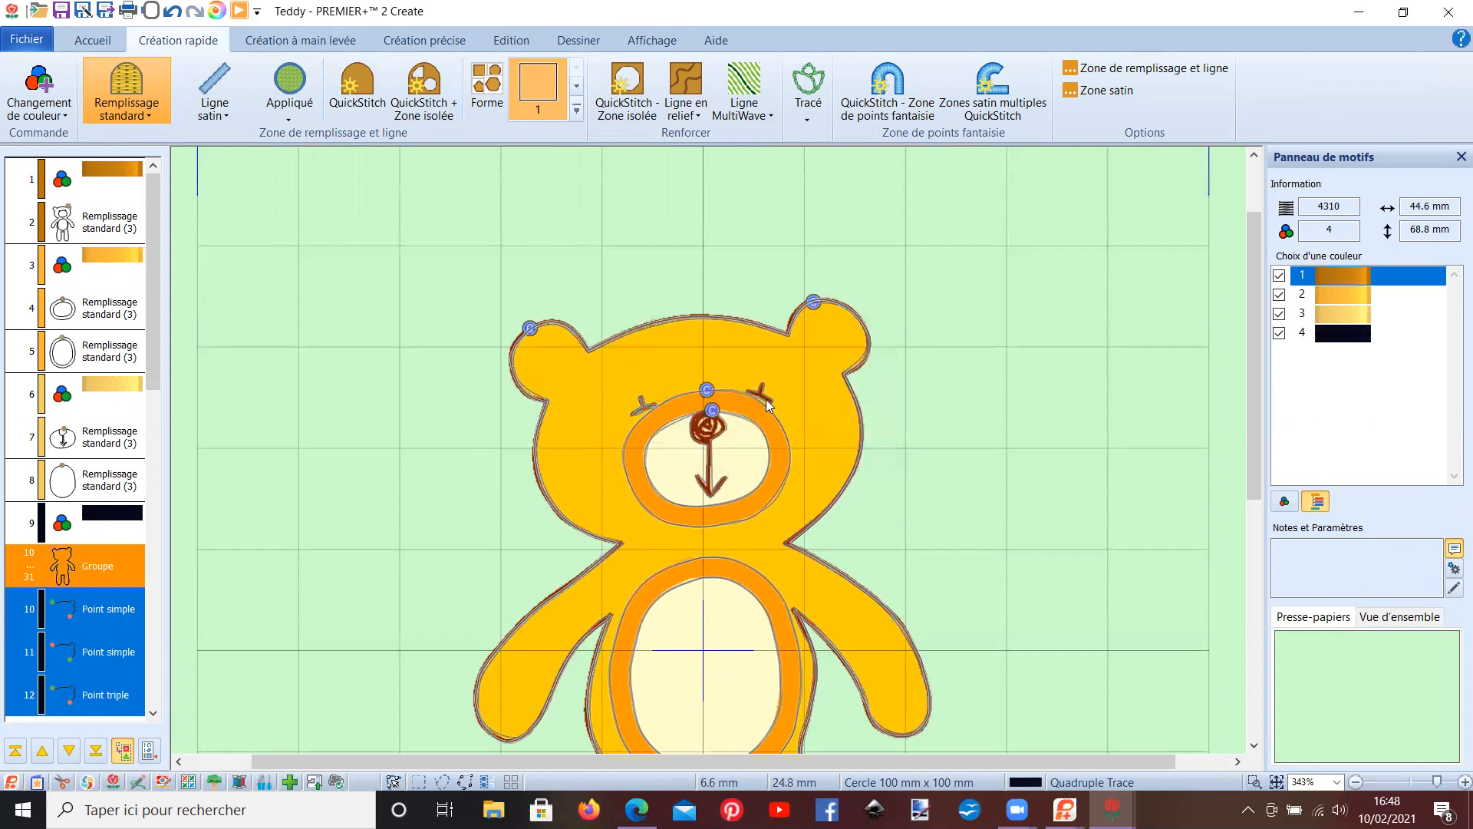
scroll(759, 393, up, 1)
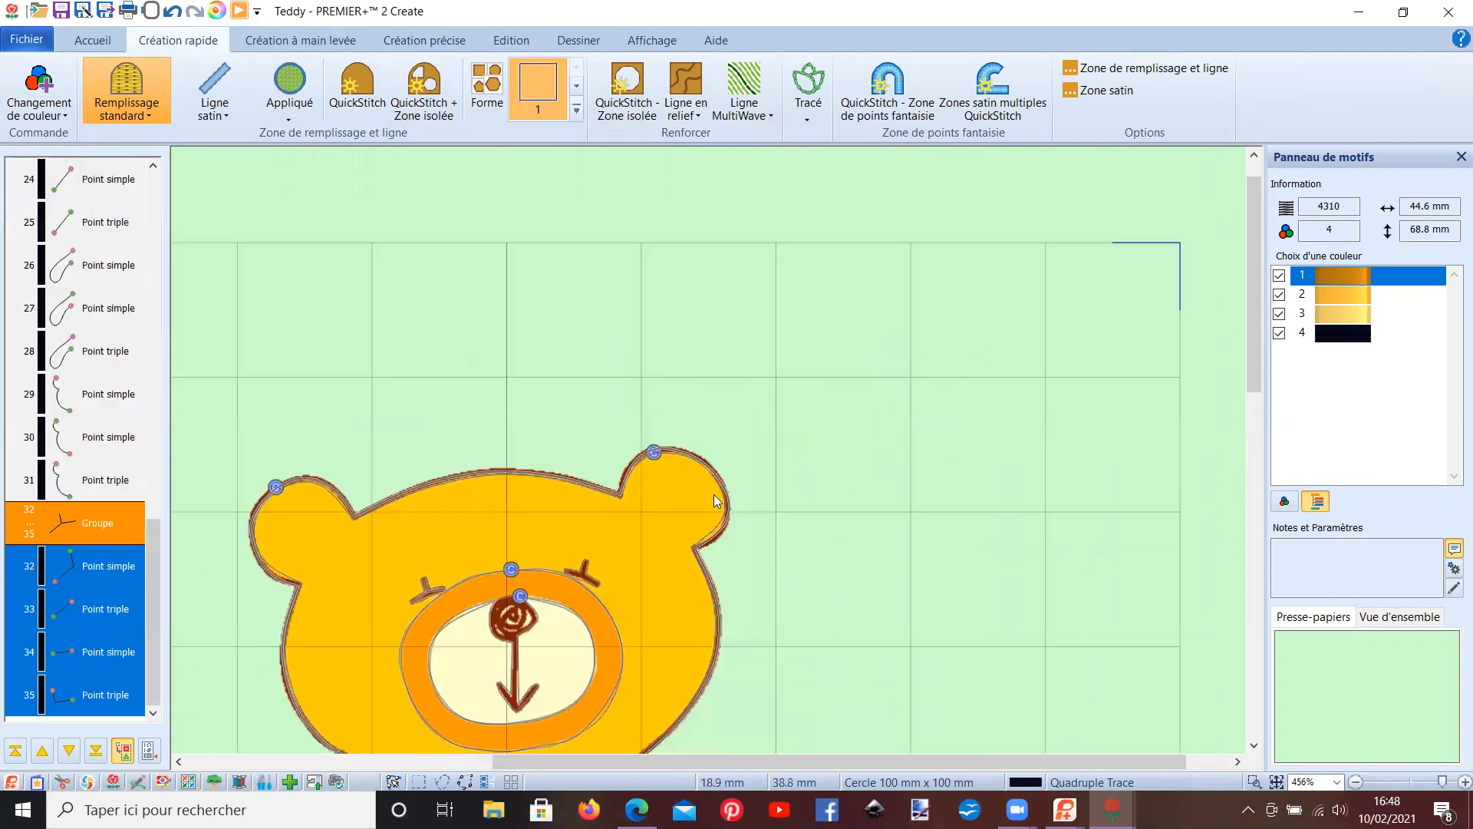
click(583, 579)
key(Return)
scroll(605, 531, down, 1)
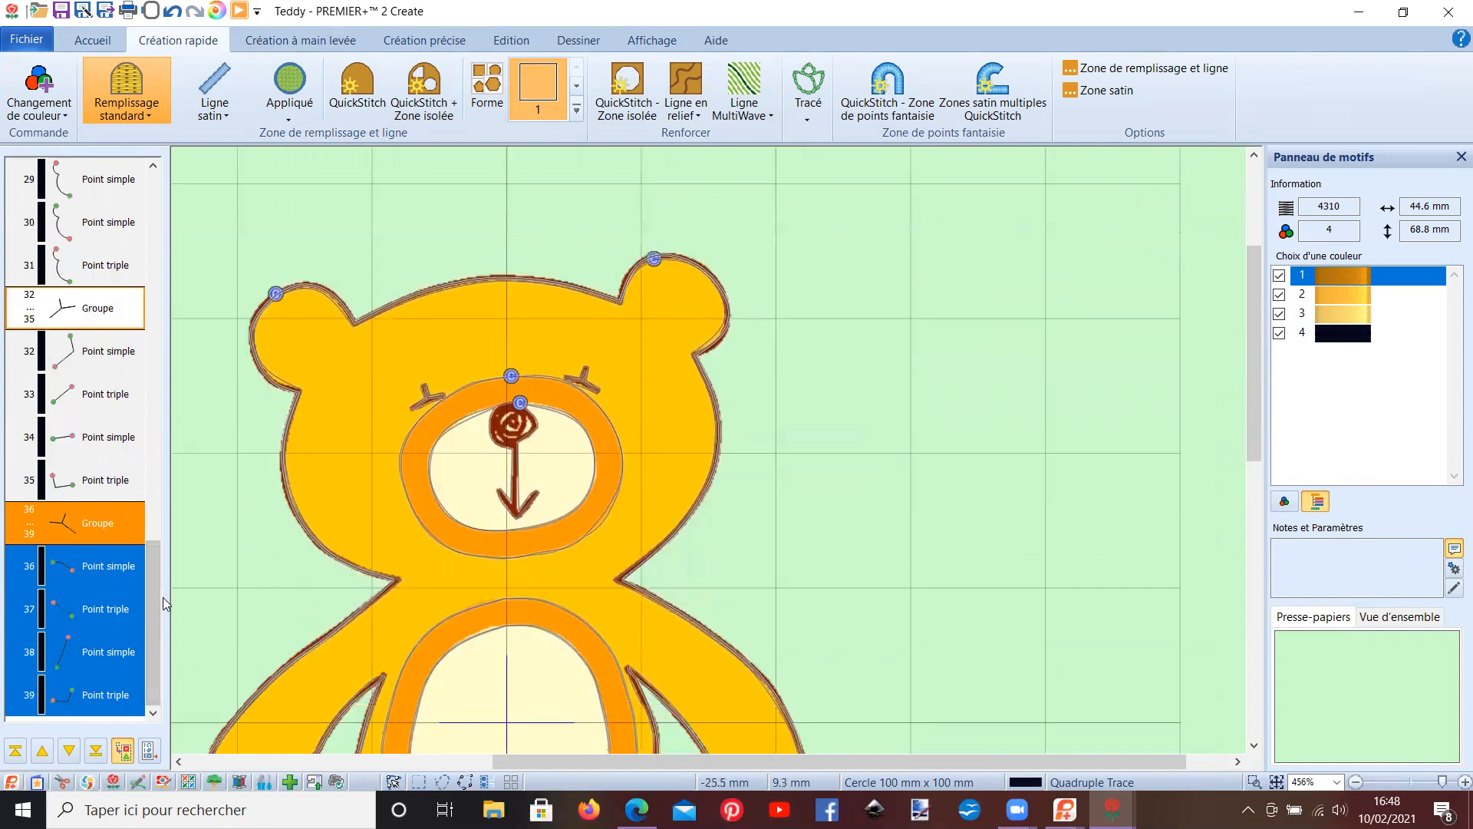
- Insert a colour change to Robison-Anton Rayon 40 number 2478, Light Cocoa, after the last eye trace
right_click(113, 695)
click(113, 696)
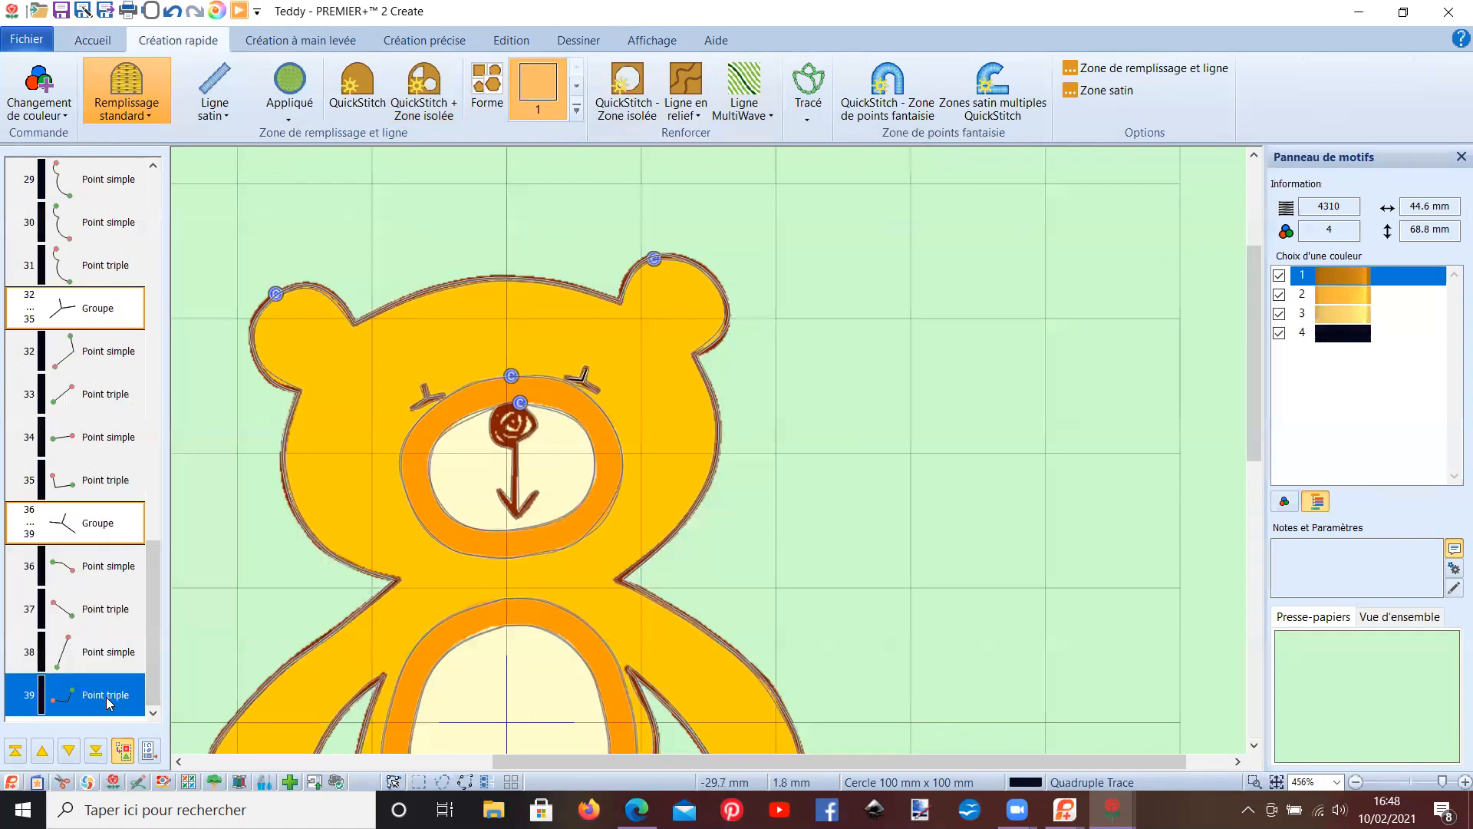
right_click(109, 703)
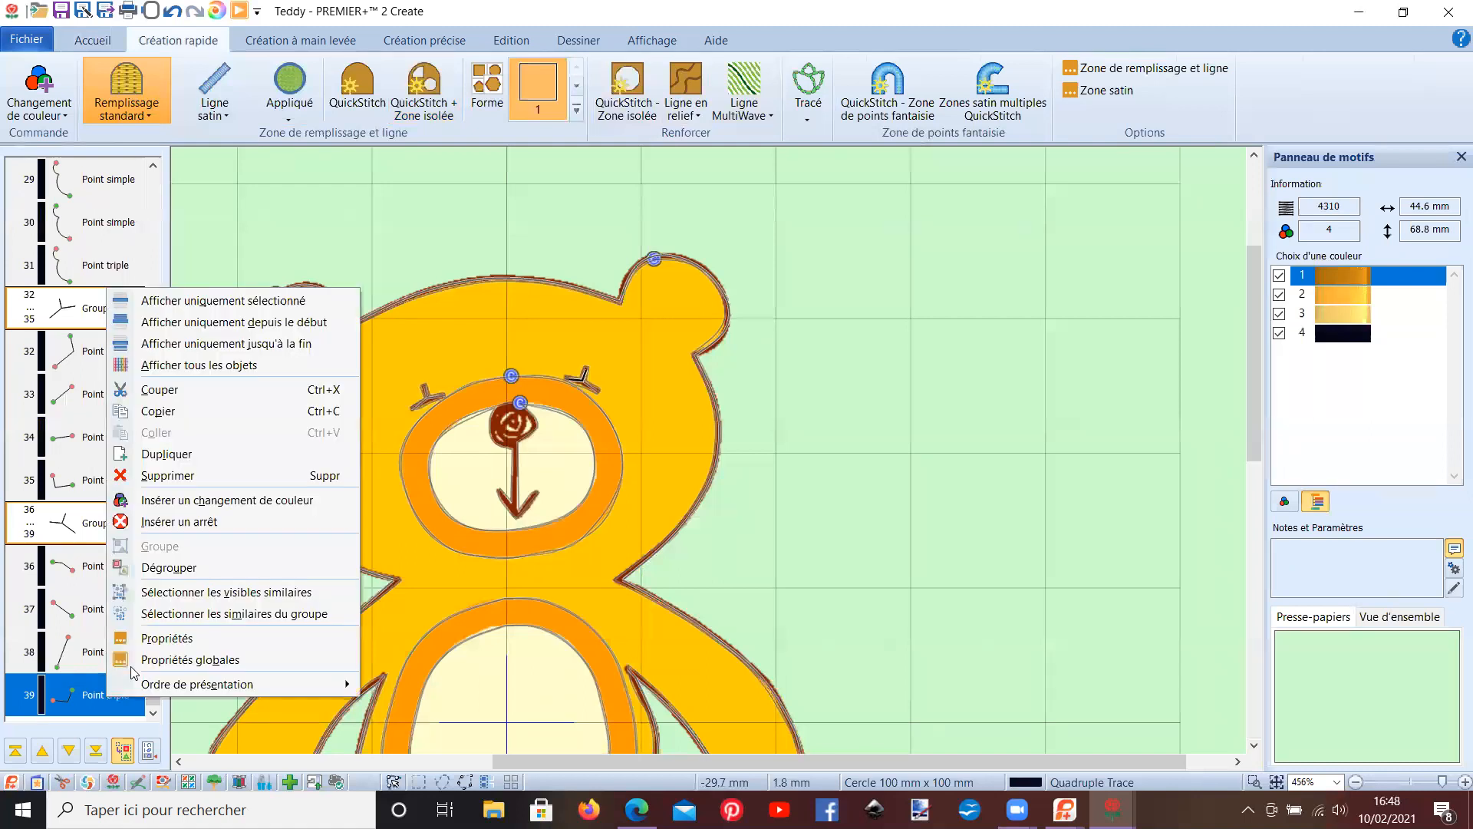
click(192, 500)
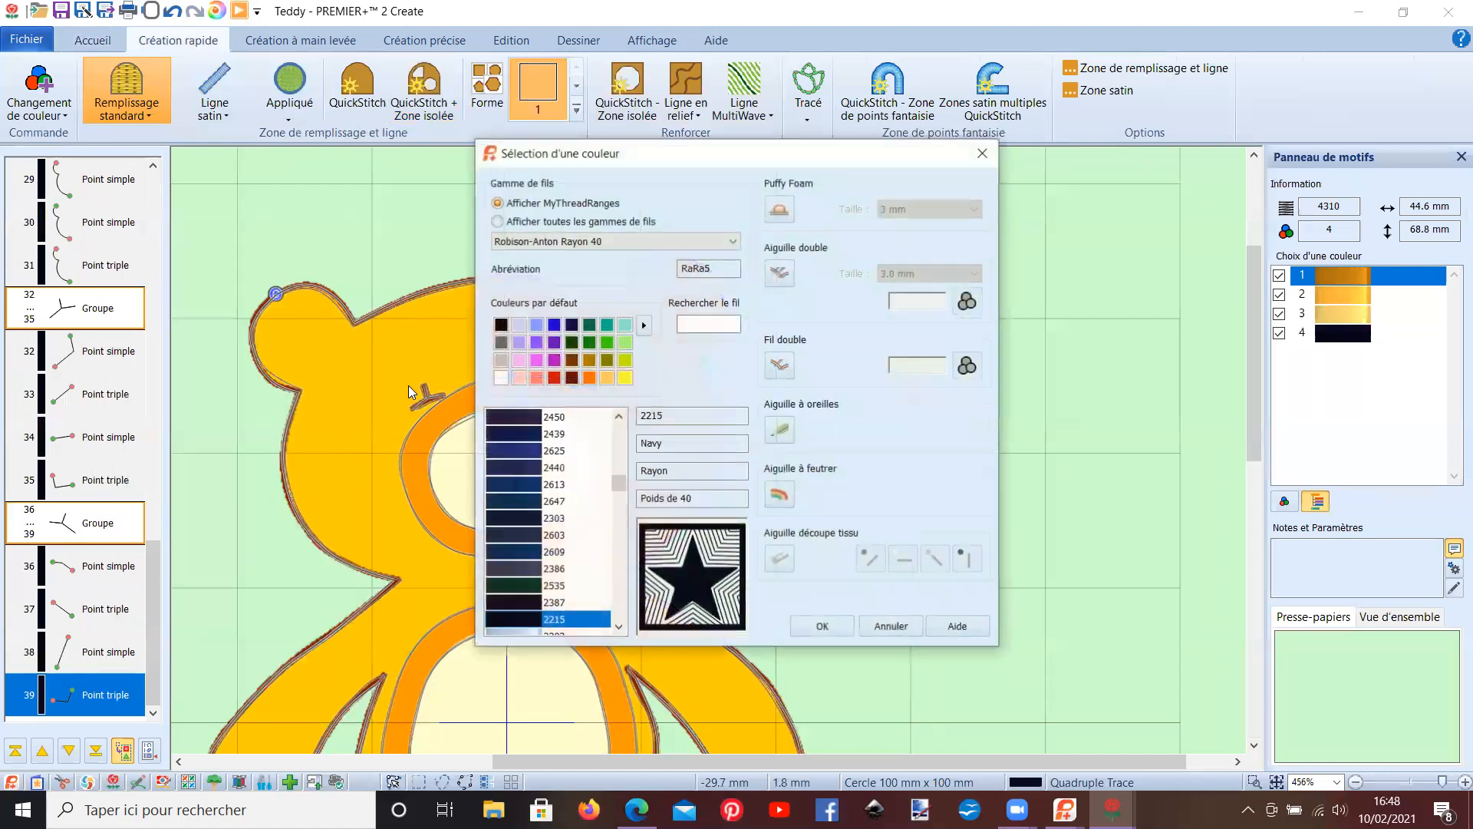
click(571, 359)
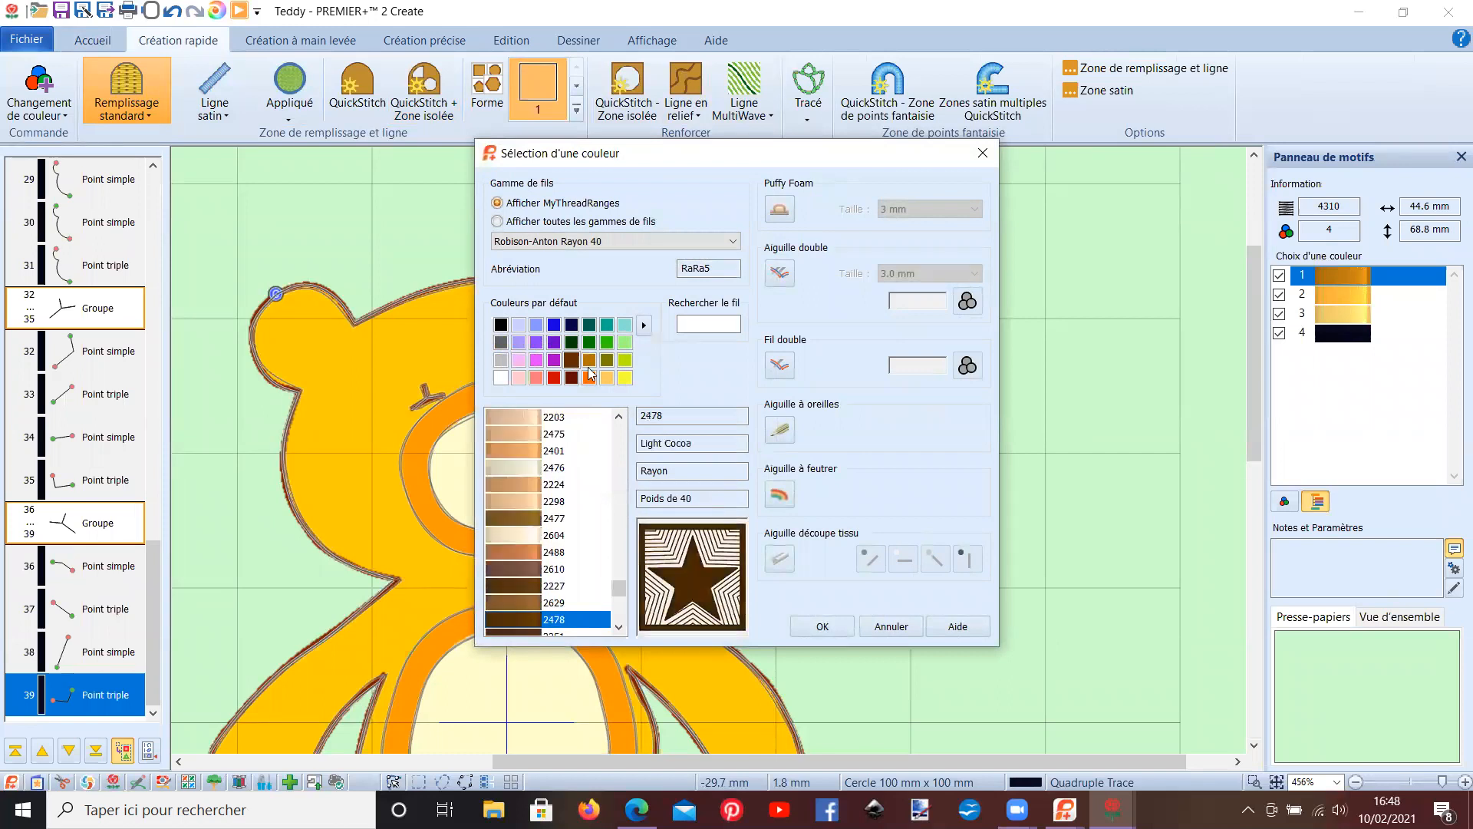
click(822, 626)
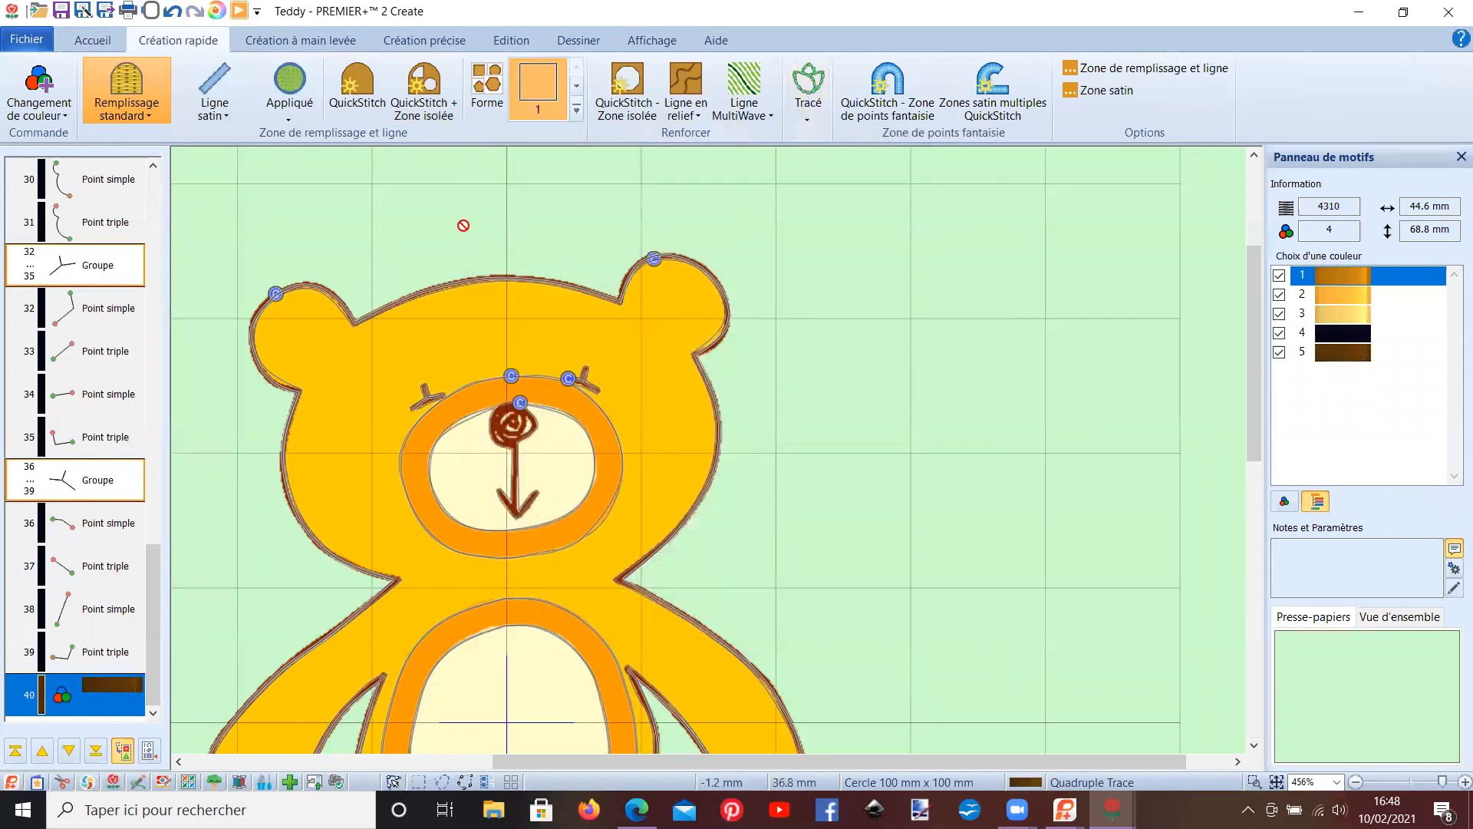
- Trace the teddy's nose and mouth with a double trace
click(808, 118)
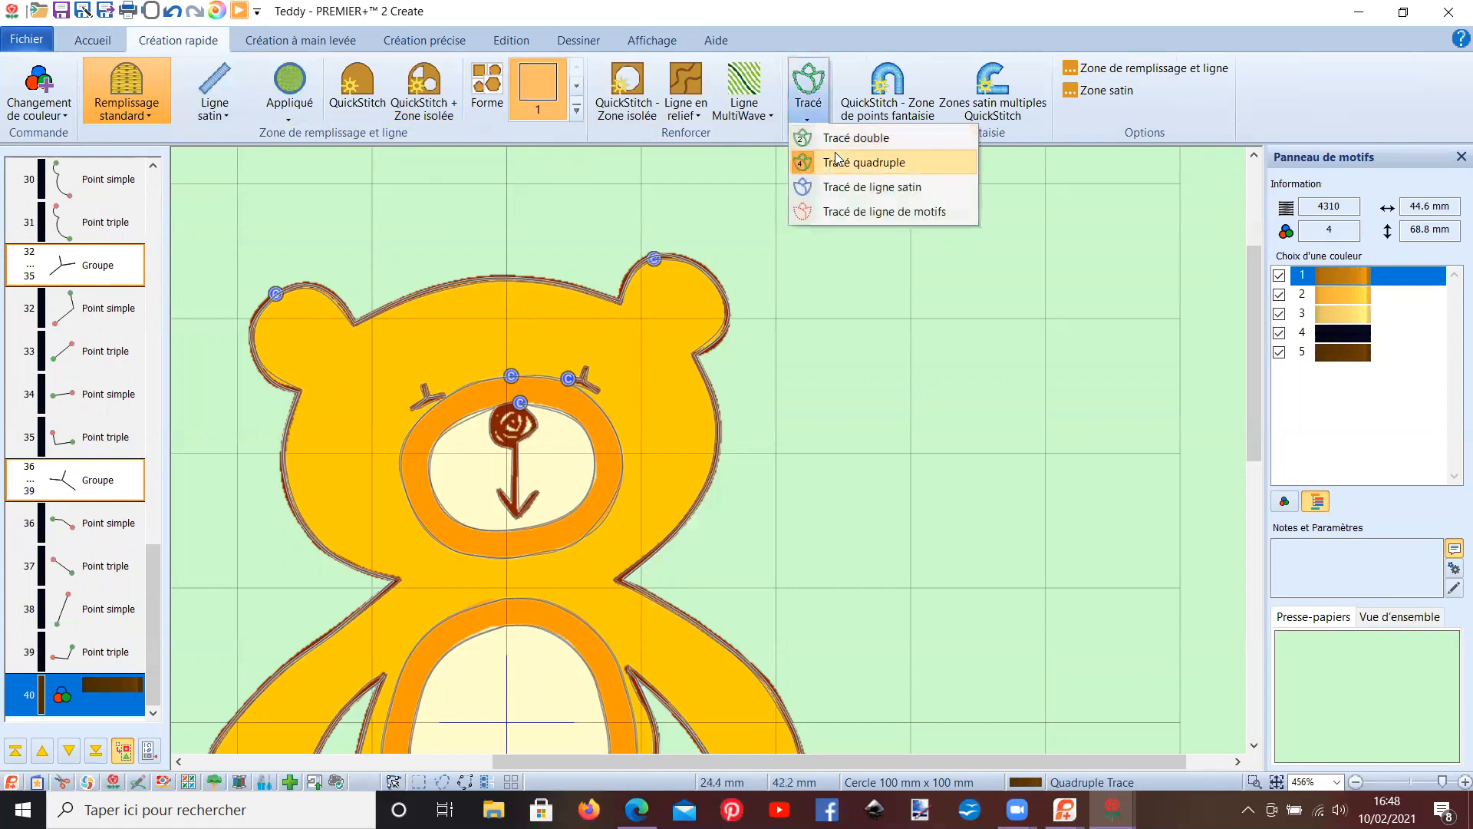
click(856, 140)
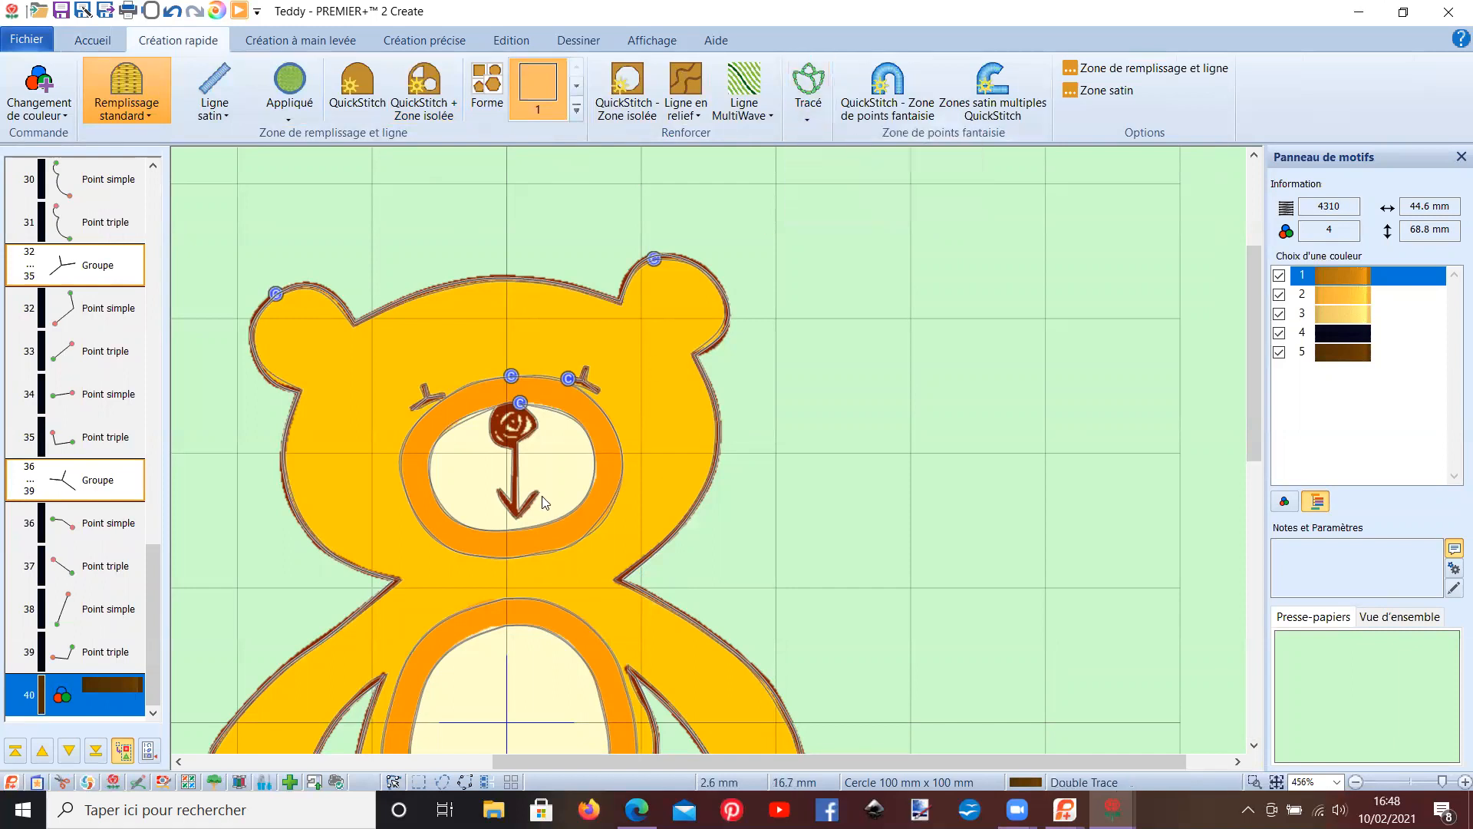
click(507, 442)
click(687, 439)
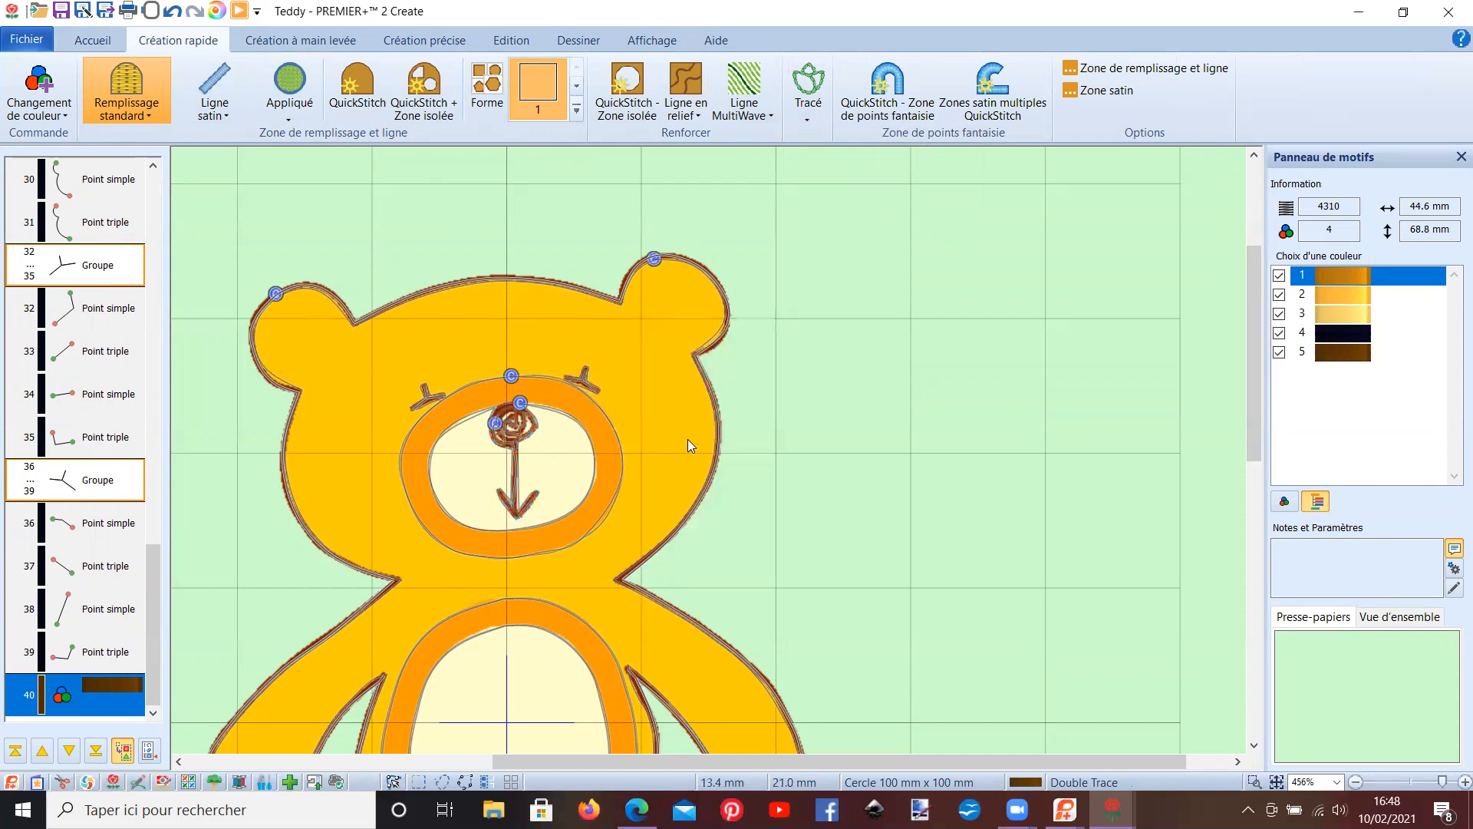
- Return to the 3D display mode to view the whole teddy, and open the design in the Design Player
click(652, 41)
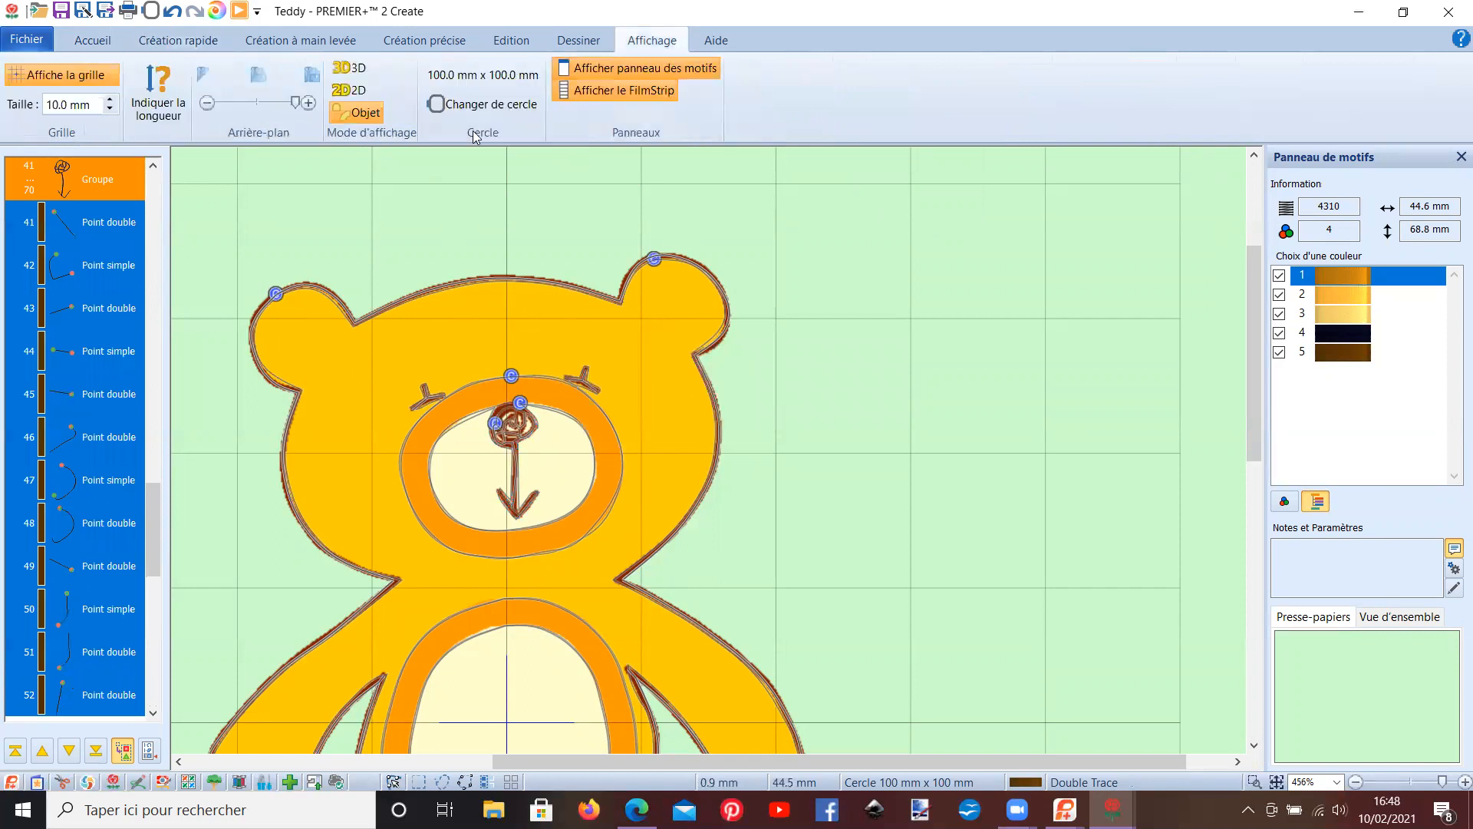
click(350, 71)
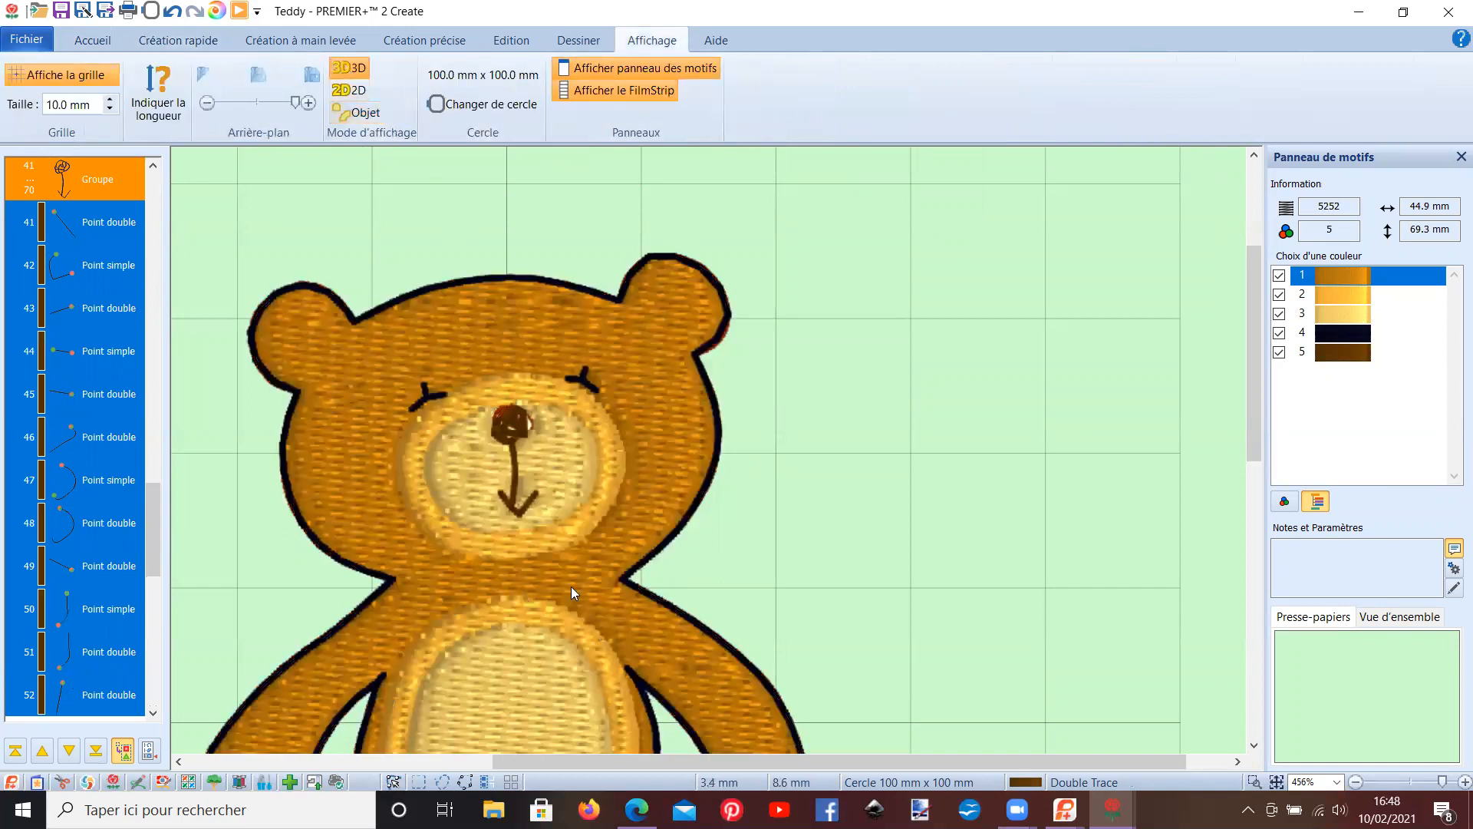
scroll(524, 759, left, 5)
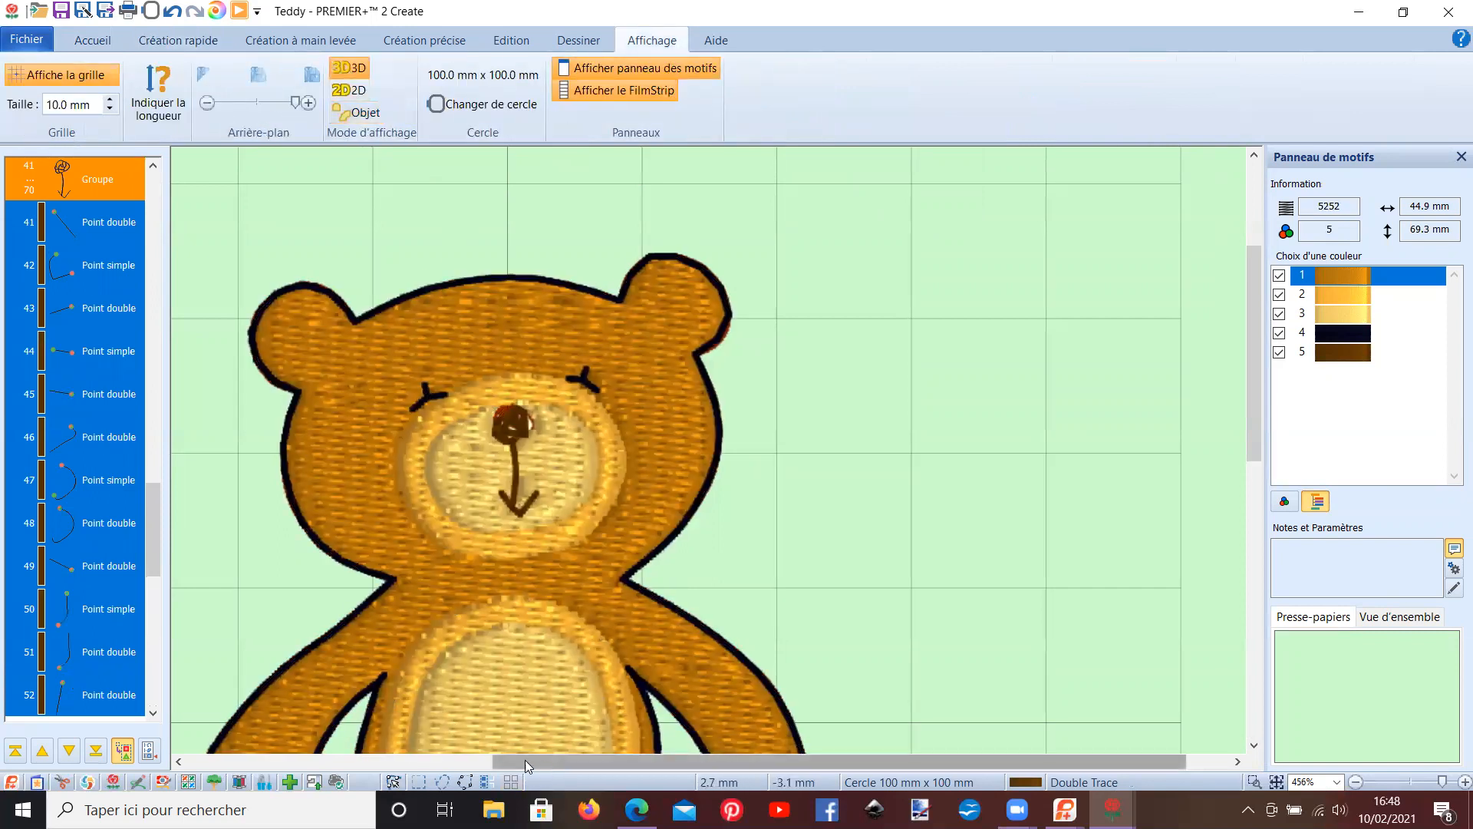
scroll(491, 453, down, 4)
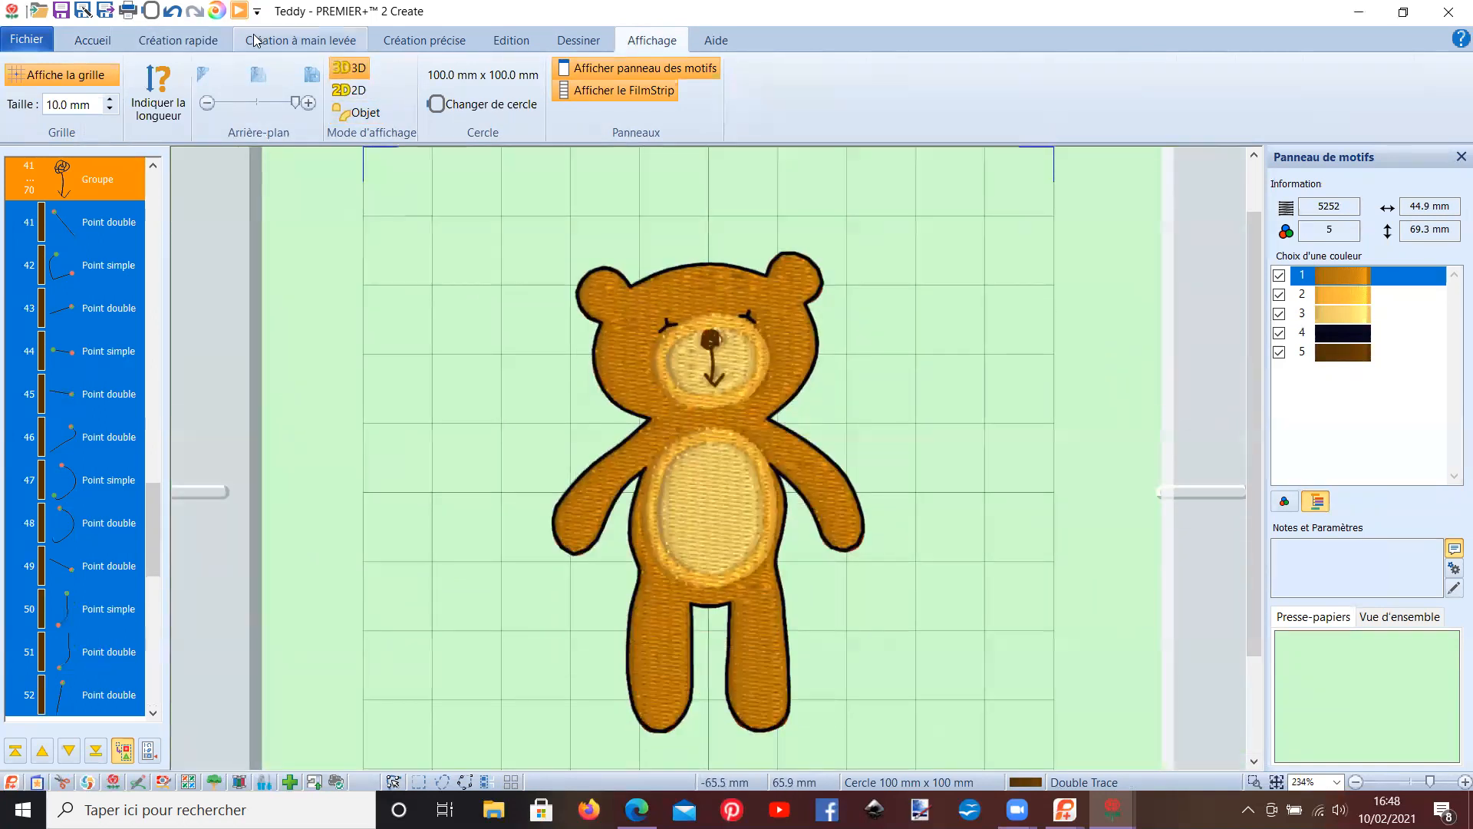
key(F8)
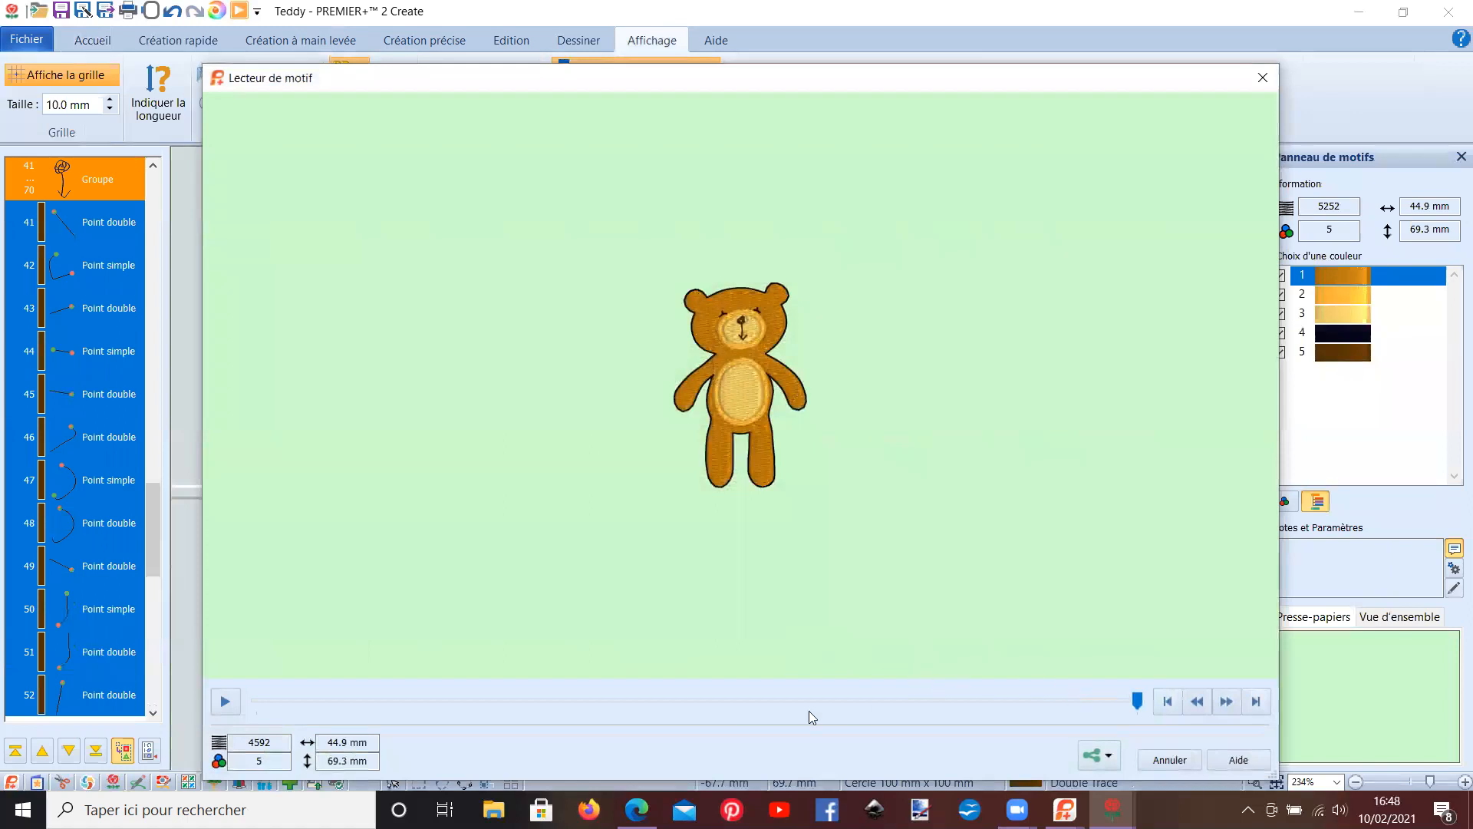
- Play the stitch-out fast in the Design Player, rewind to just before the last details, and close the player
click(224, 704)
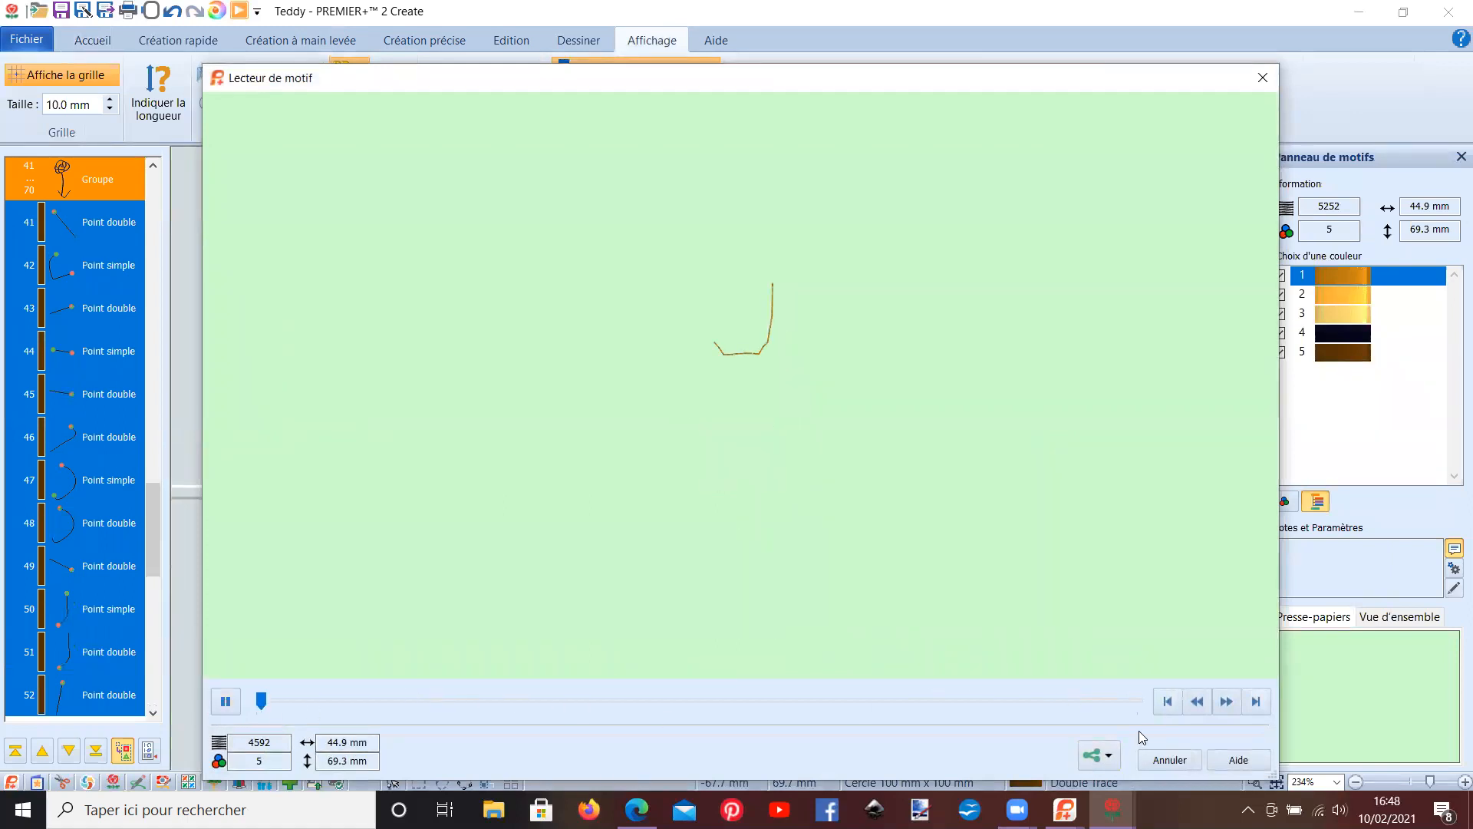
click(1228, 704)
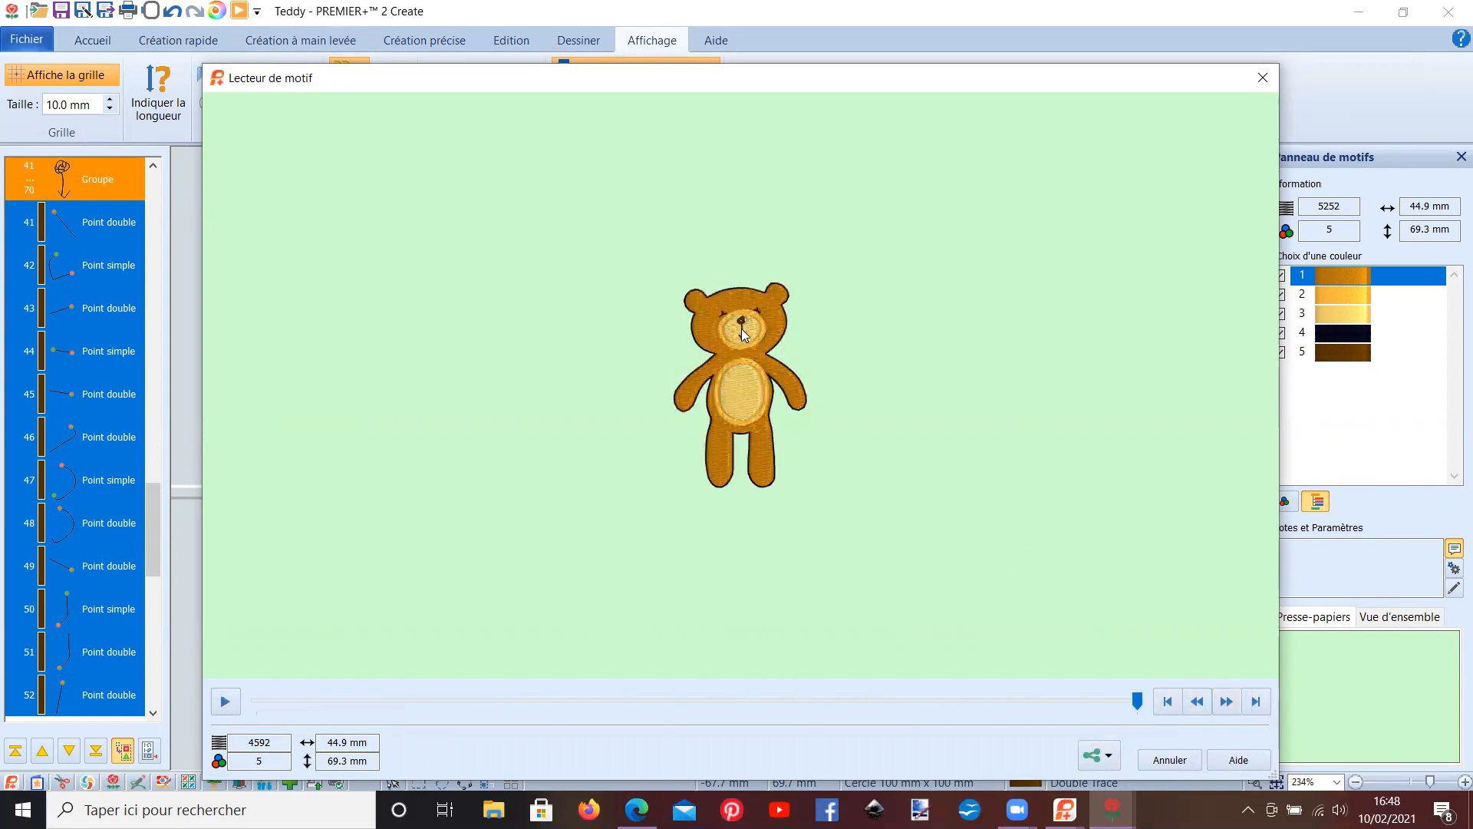
mouse_move(1138, 700)
mouse_down()
mouse_move(1011, 710)
mouse_move(1076, 719)
mouse_up()
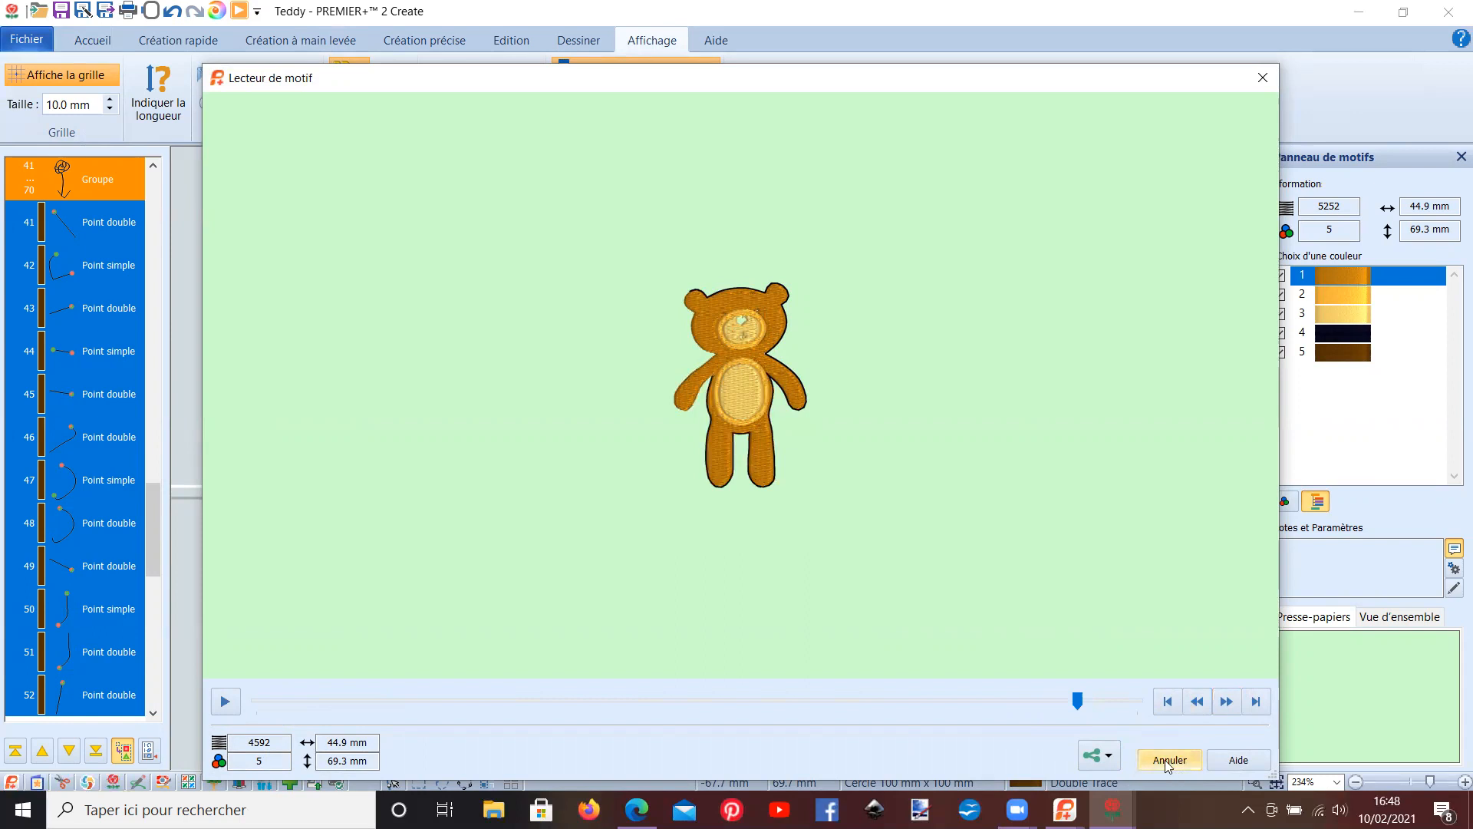
click(1168, 761)
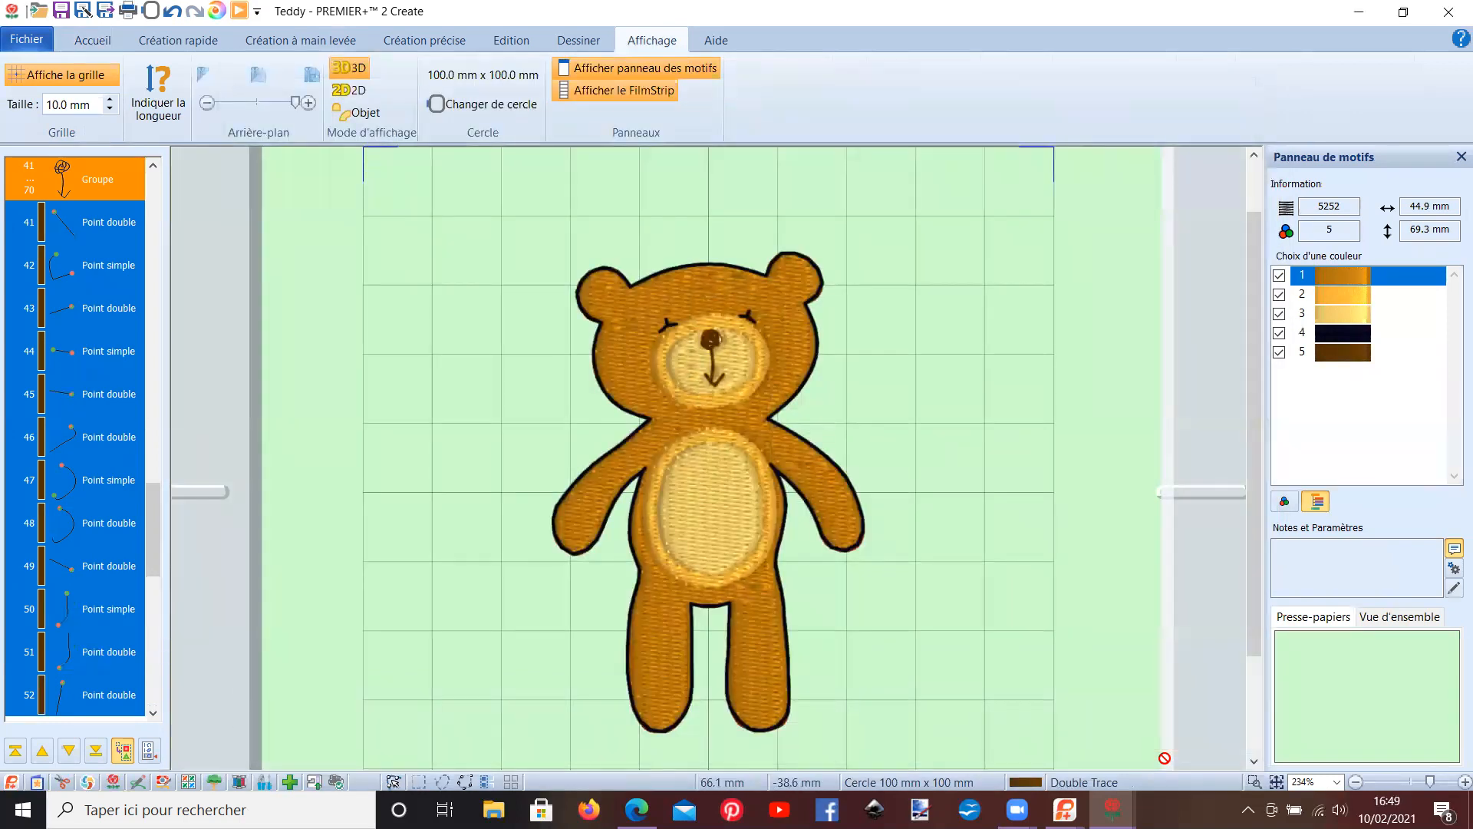
- Try reshaping the muzzle path in the teddy drawing by pulling two of its edit points outward, and undo both moves
click(564, 40)
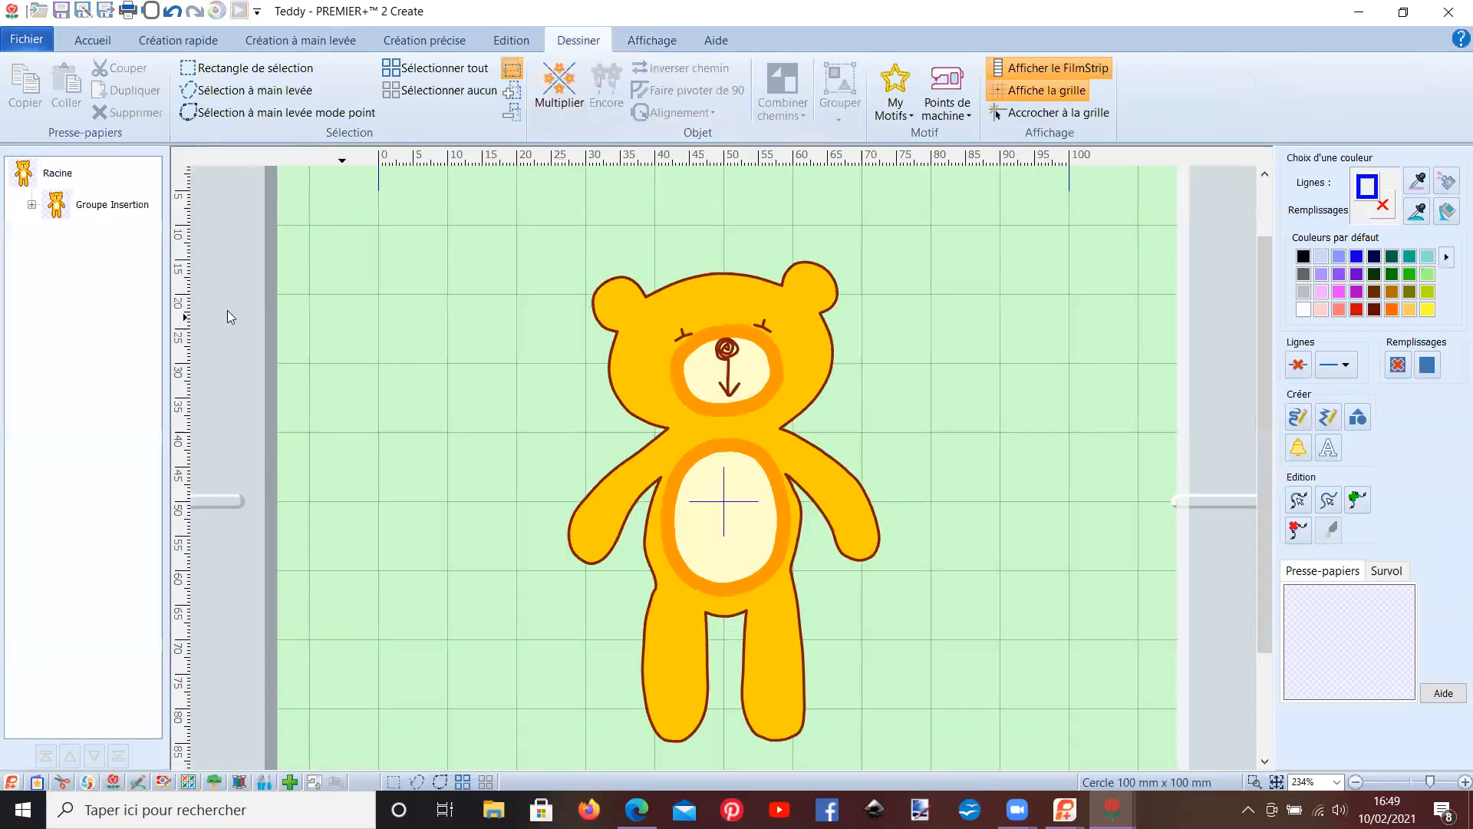
click(33, 205)
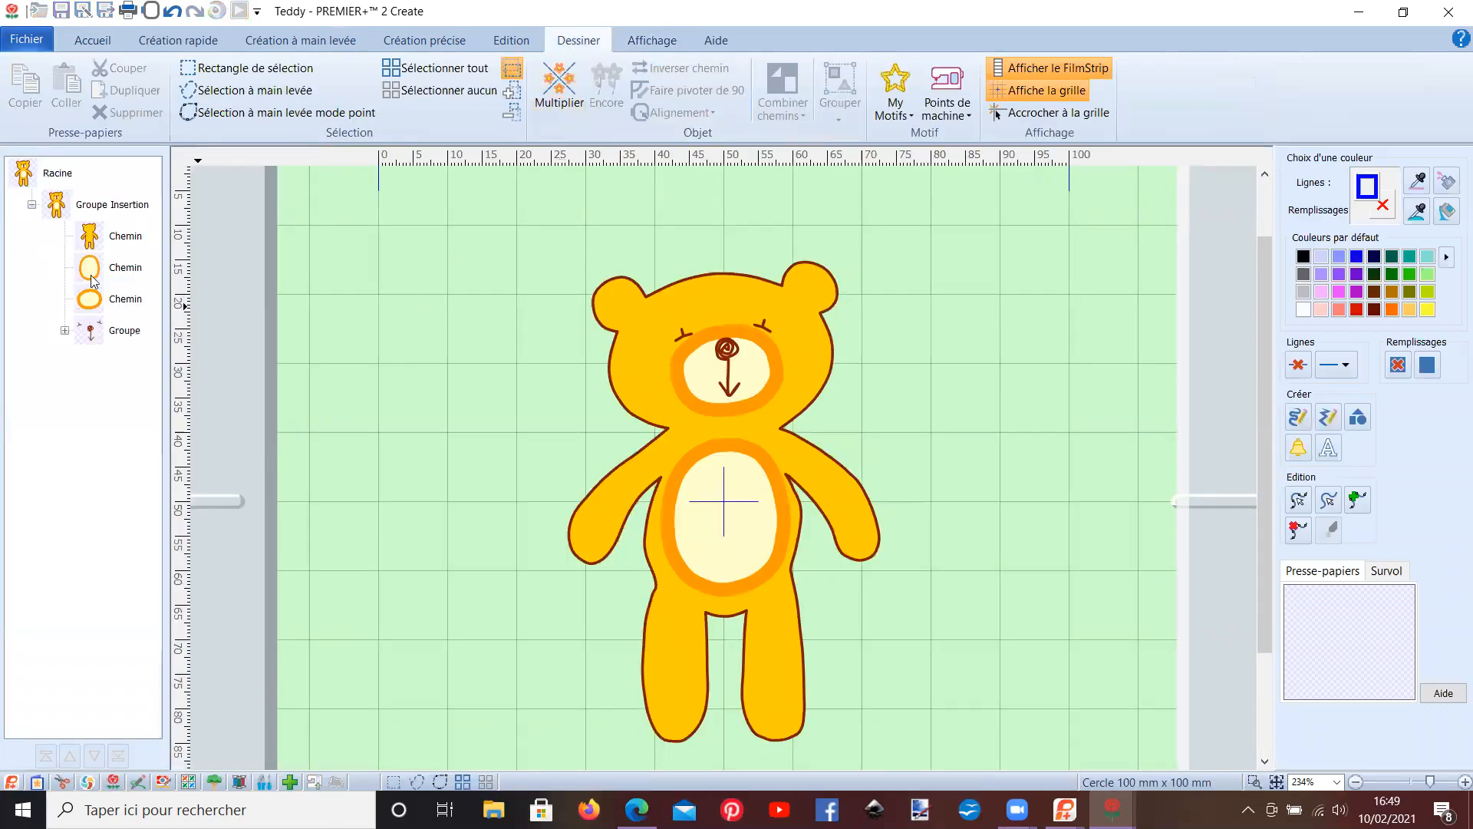
click(89, 307)
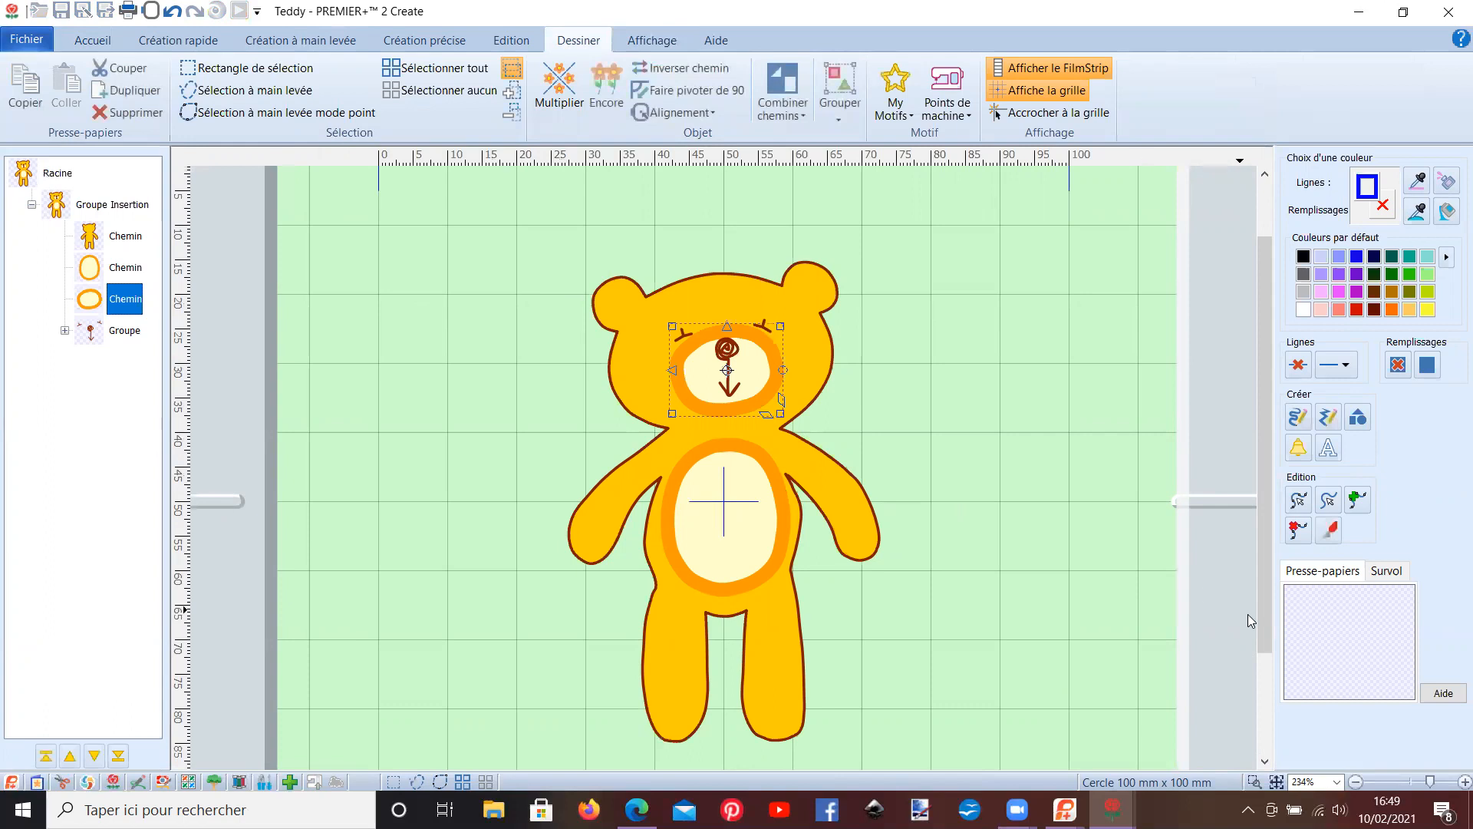
click(1299, 499)
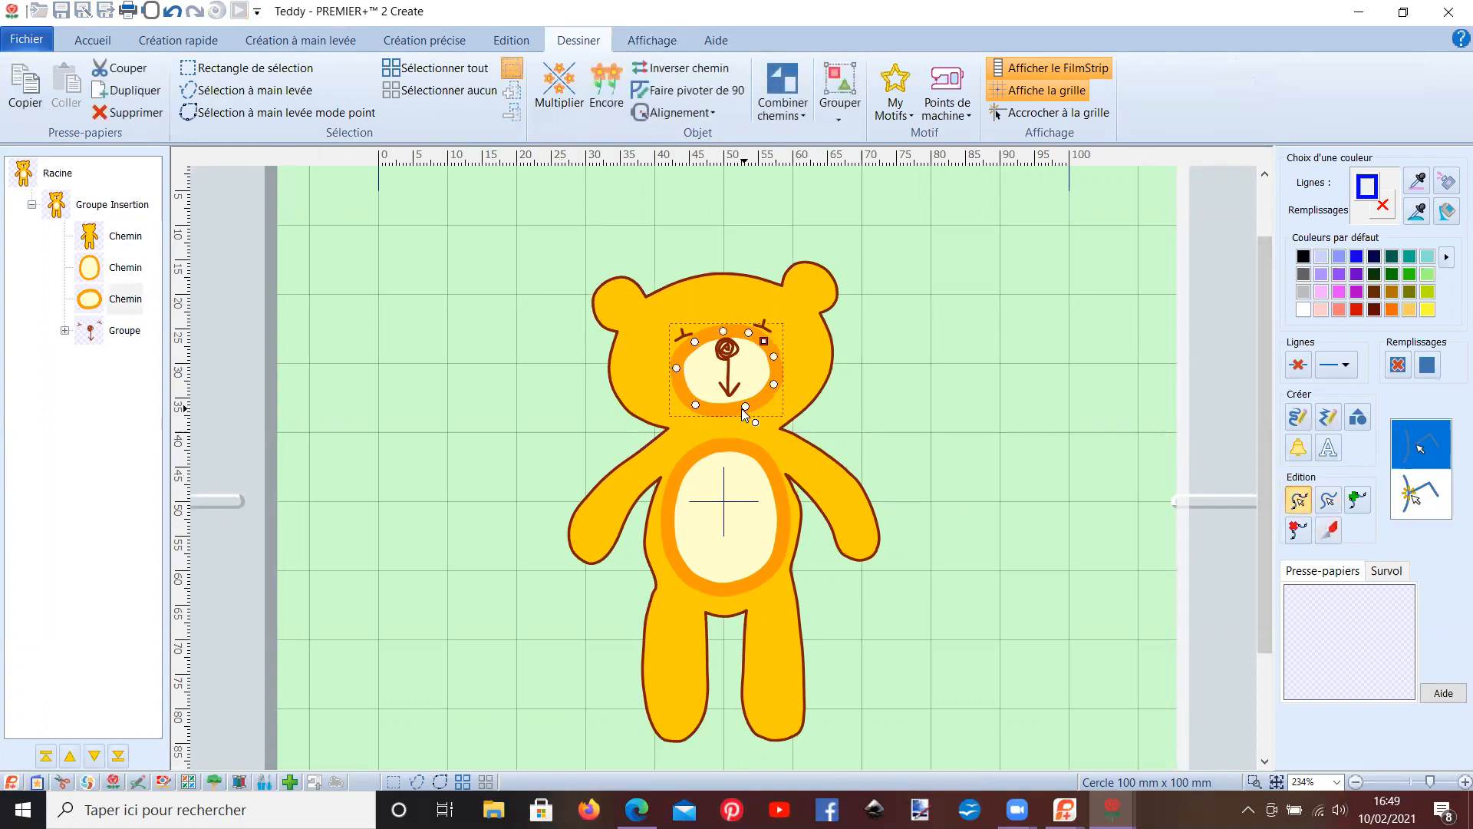
drag(746, 408, 867, 377)
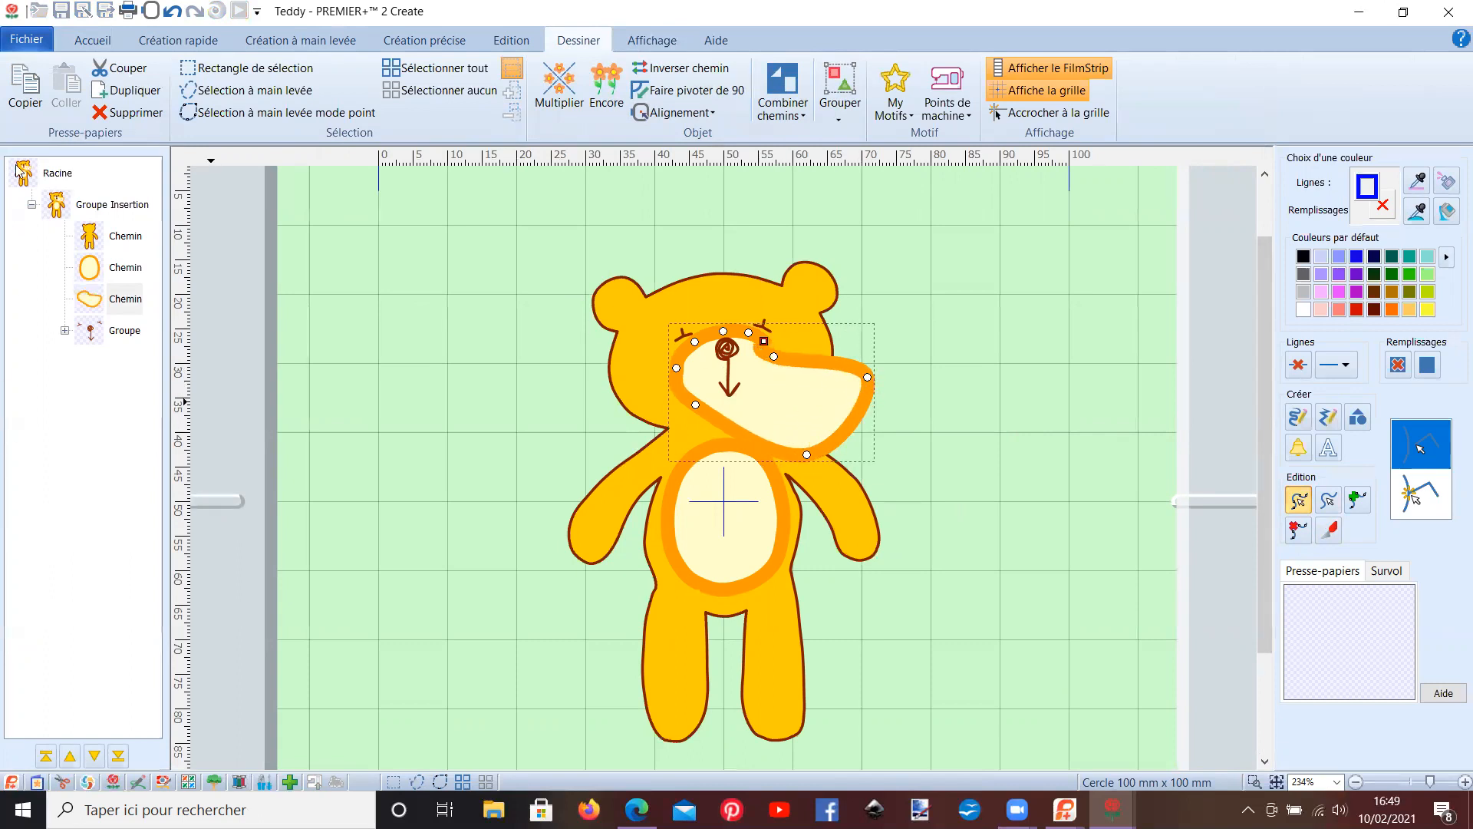
click(173, 14)
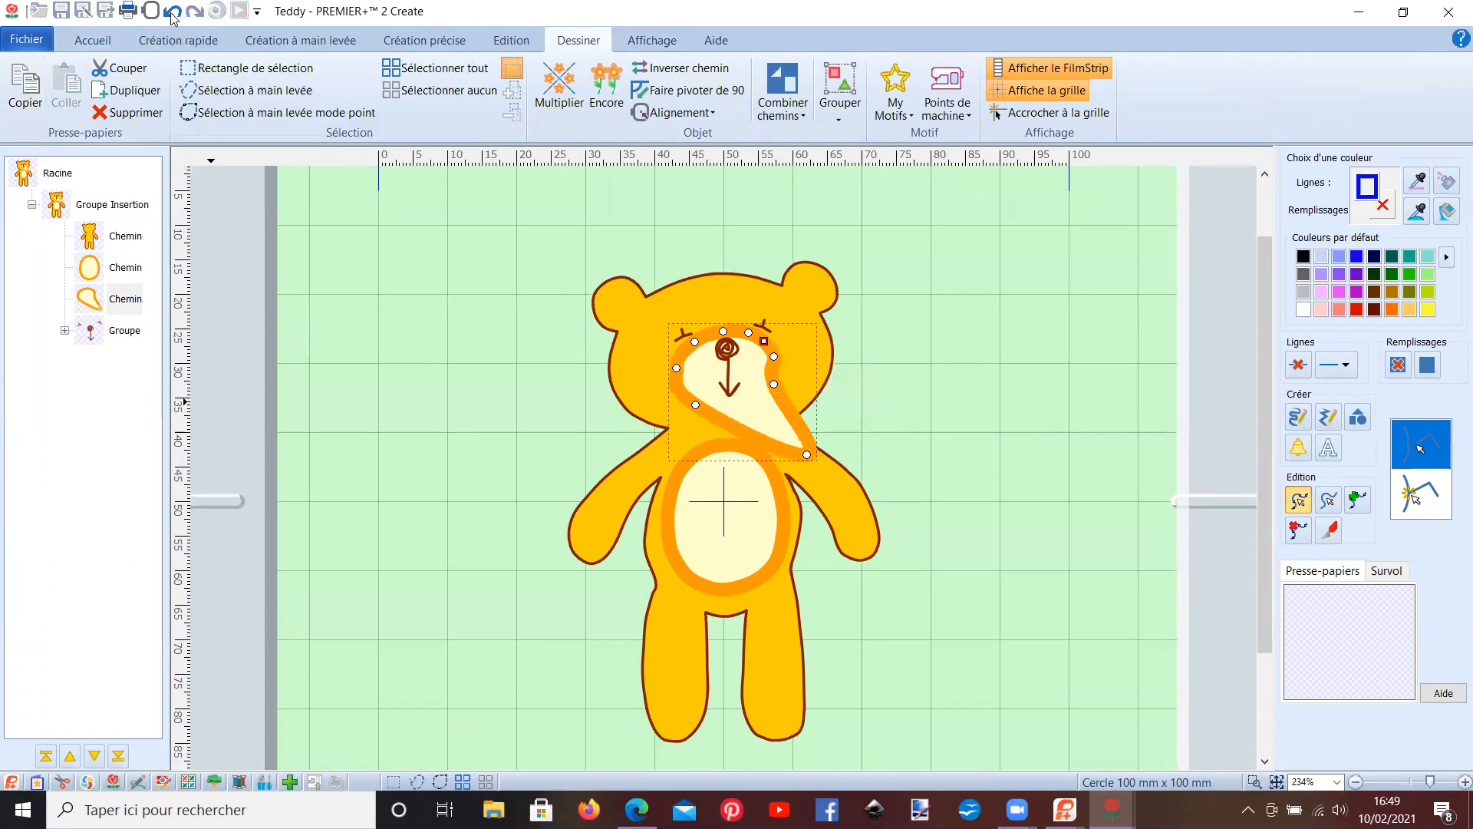
click(173, 14)
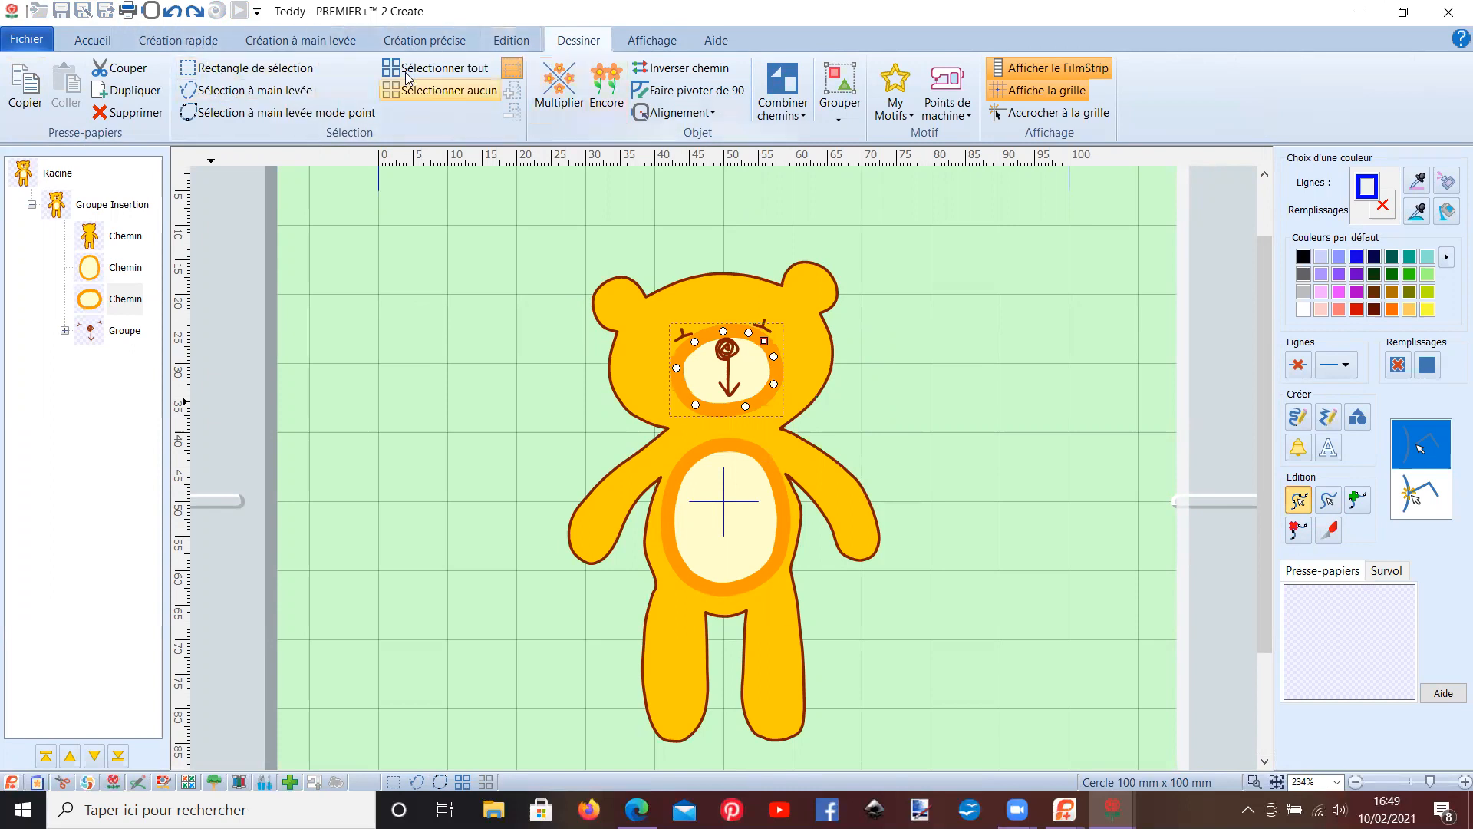
click(178, 40)
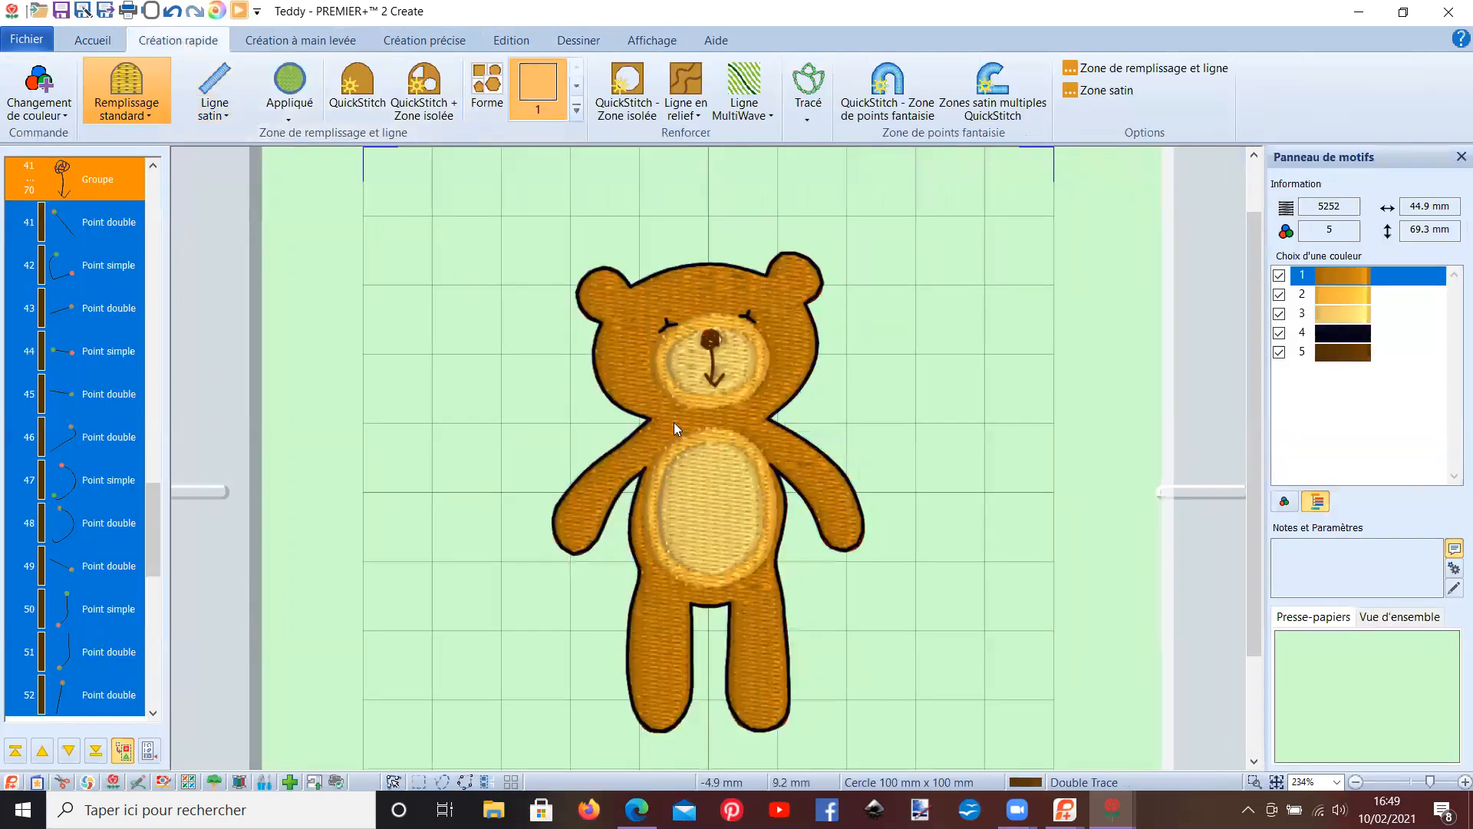
click(674, 419)
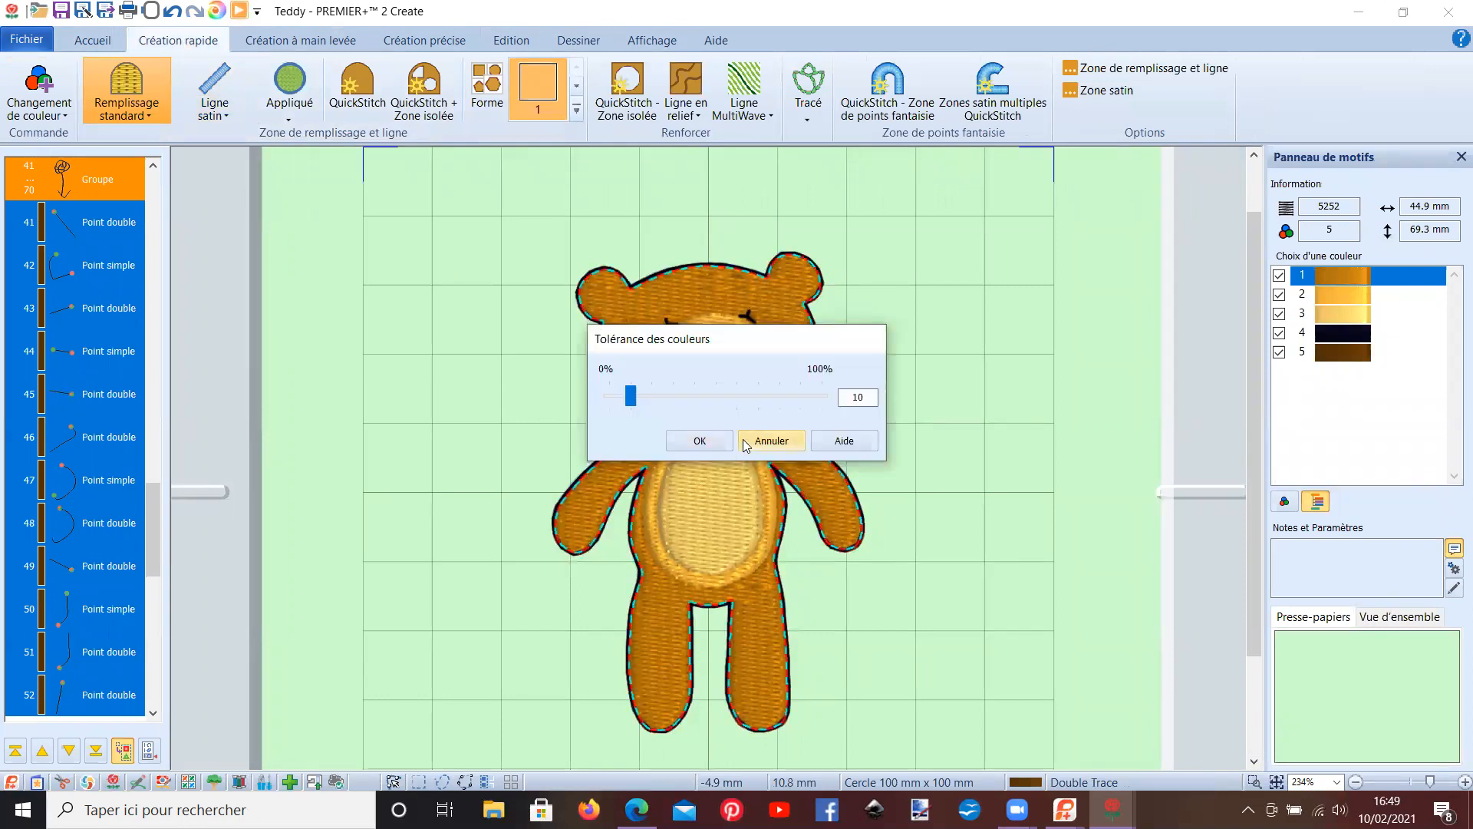
click(767, 448)
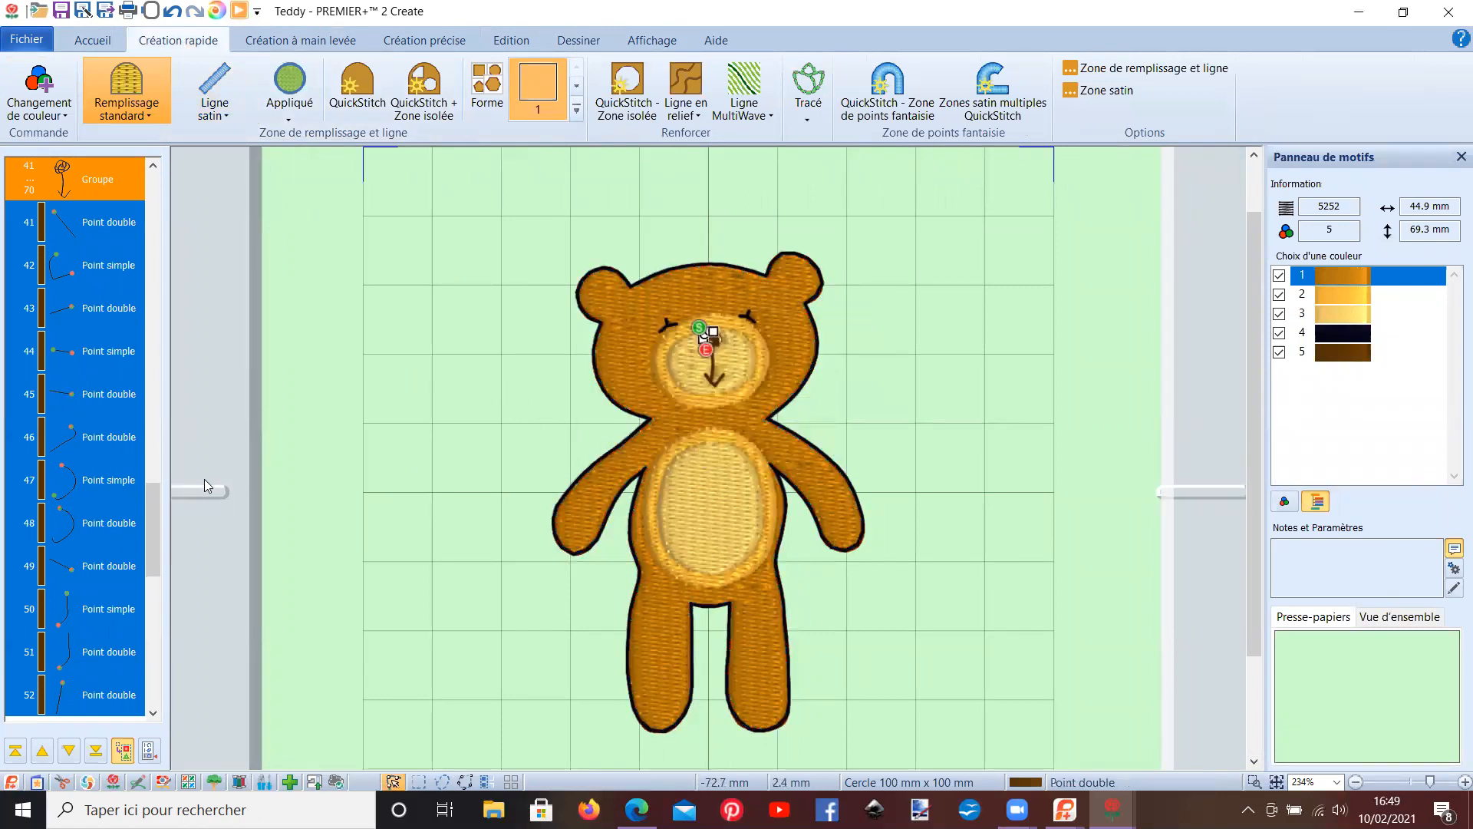
- Try reshaping the belly's inner standard fill by pulling its outline points outward over the teddy's arm
click(134, 487)
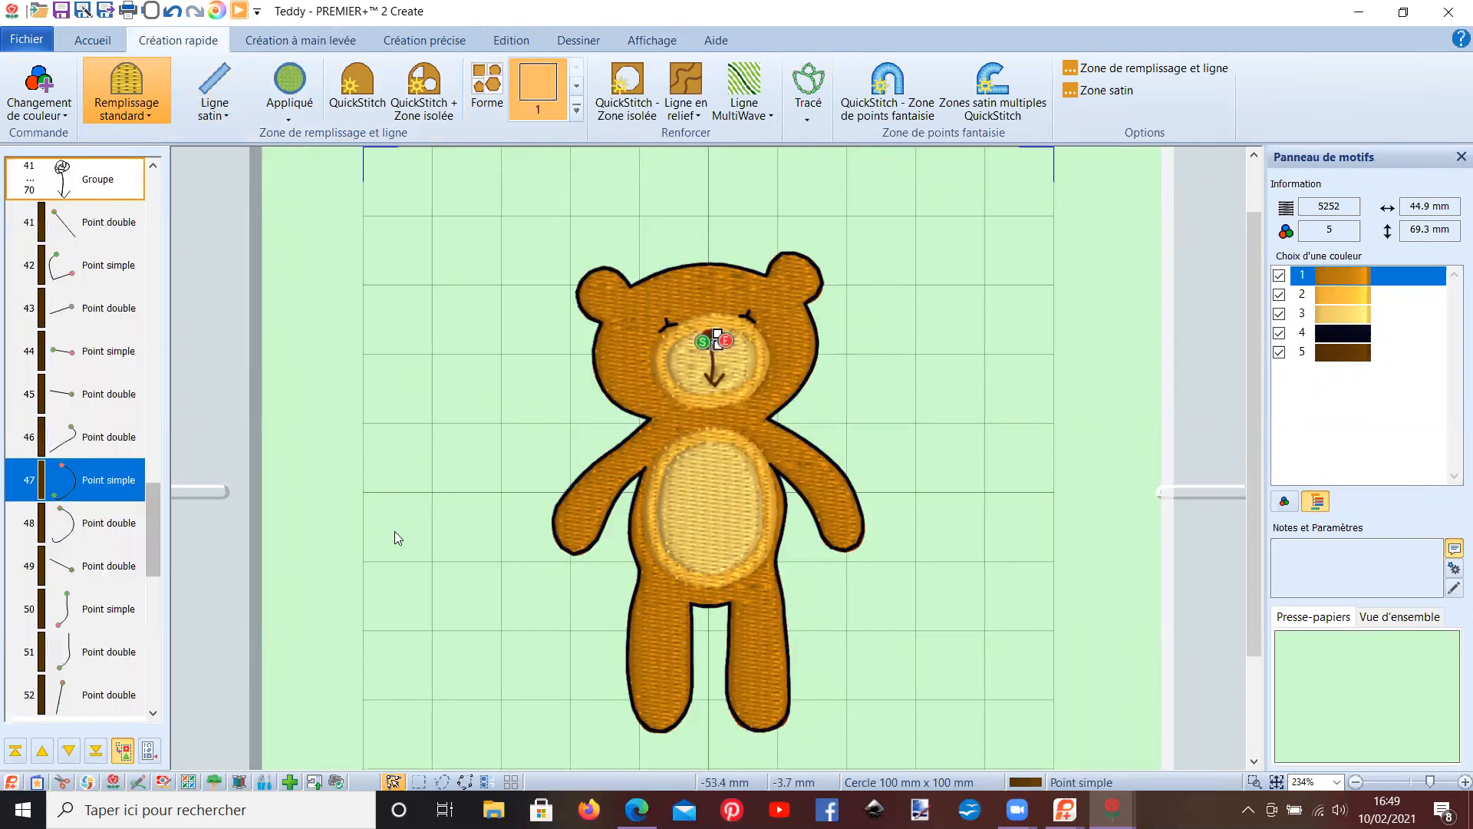
click(739, 514)
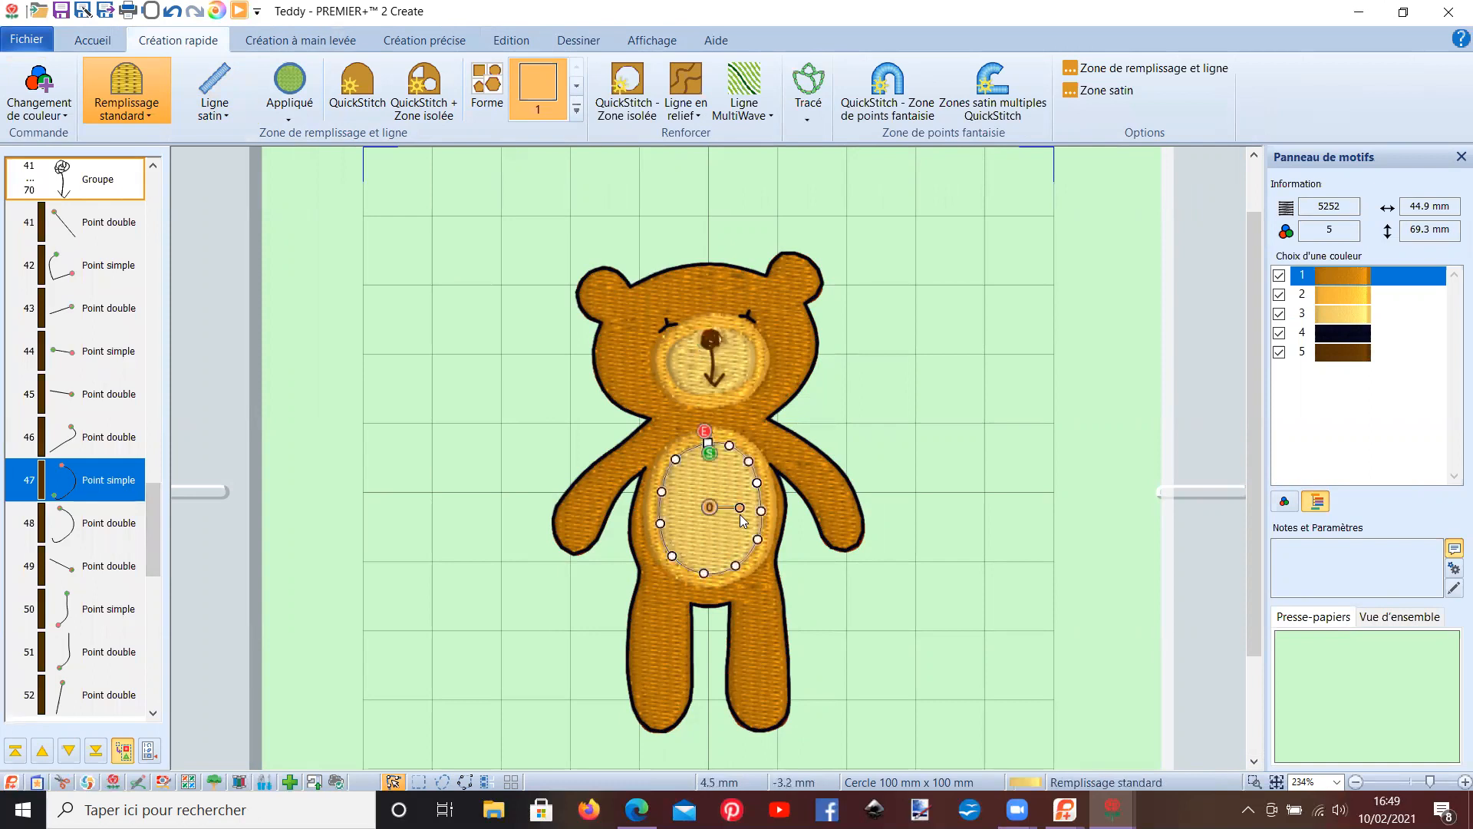
drag(758, 539, 820, 564)
drag(761, 510, 791, 439)
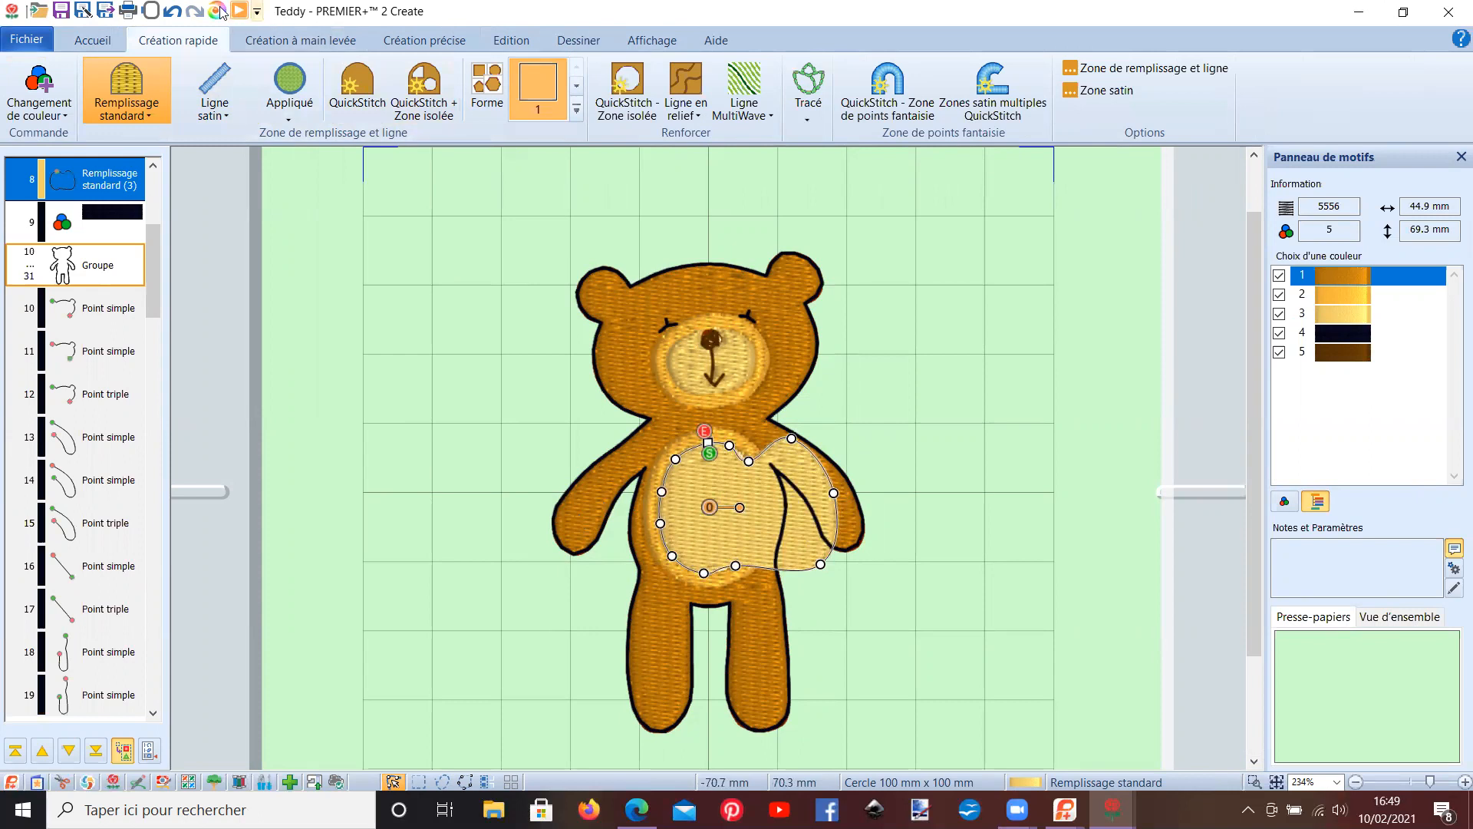
- Undo the point moves on the belly fill and the nose-and-mouth trace before them
click(170, 12)
click(170, 12)
click(170, 12)
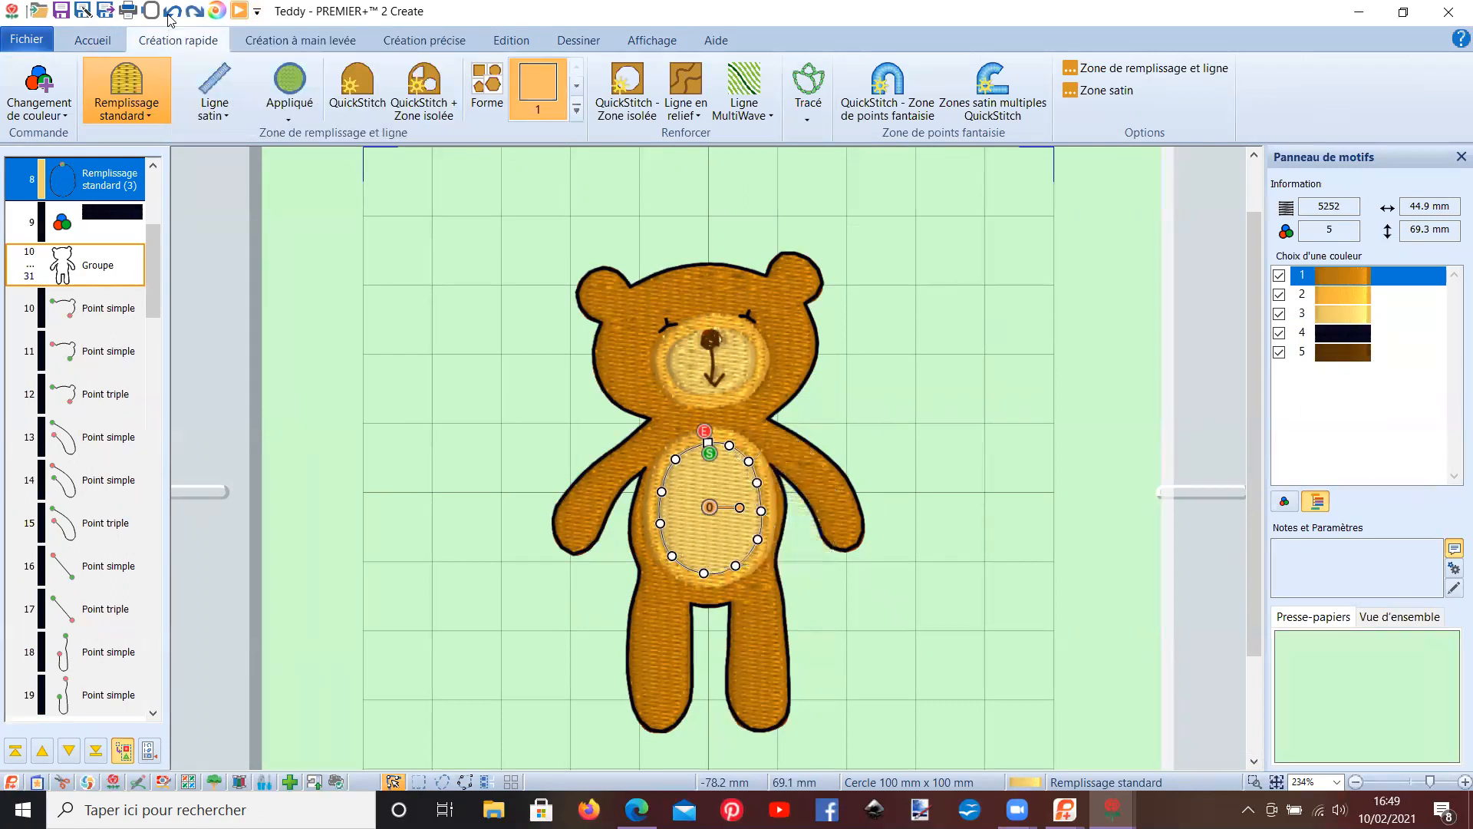
click(171, 12)
- Save the design as Teddy.edo in the Nouveau dossier folder inside AAA VIDEOS
click(40, 46)
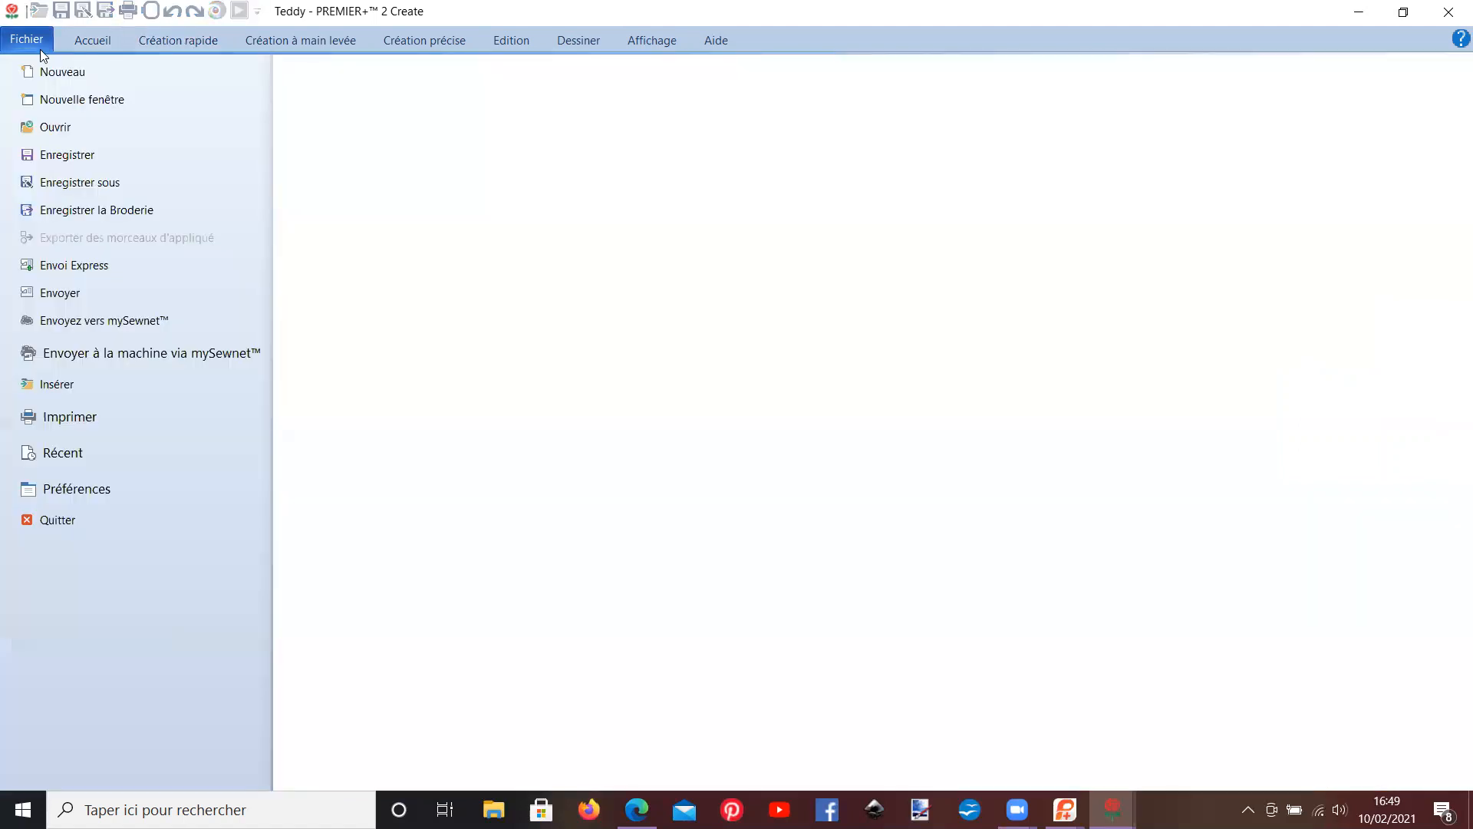
click(84, 191)
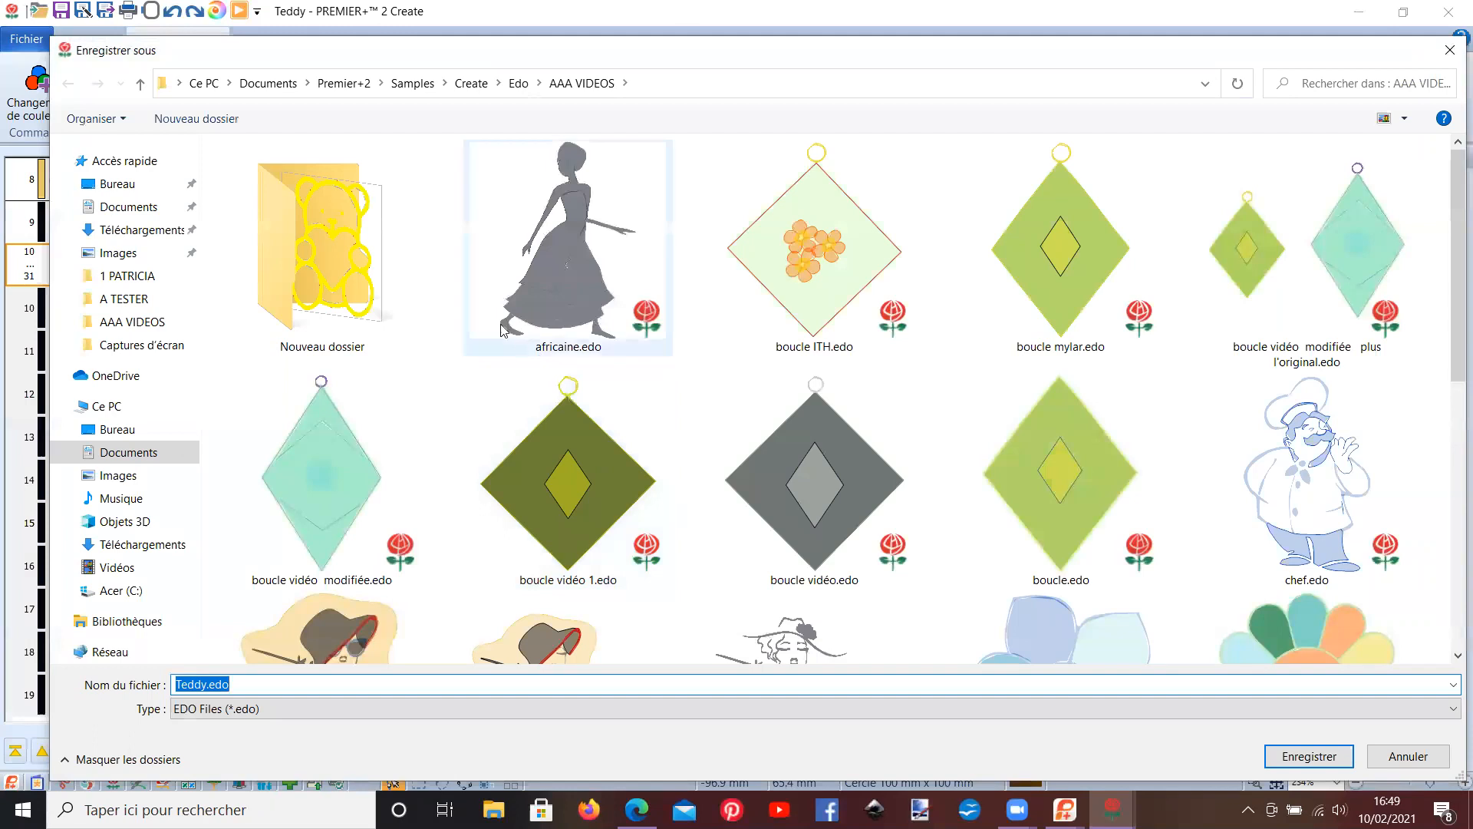
click(389, 270)
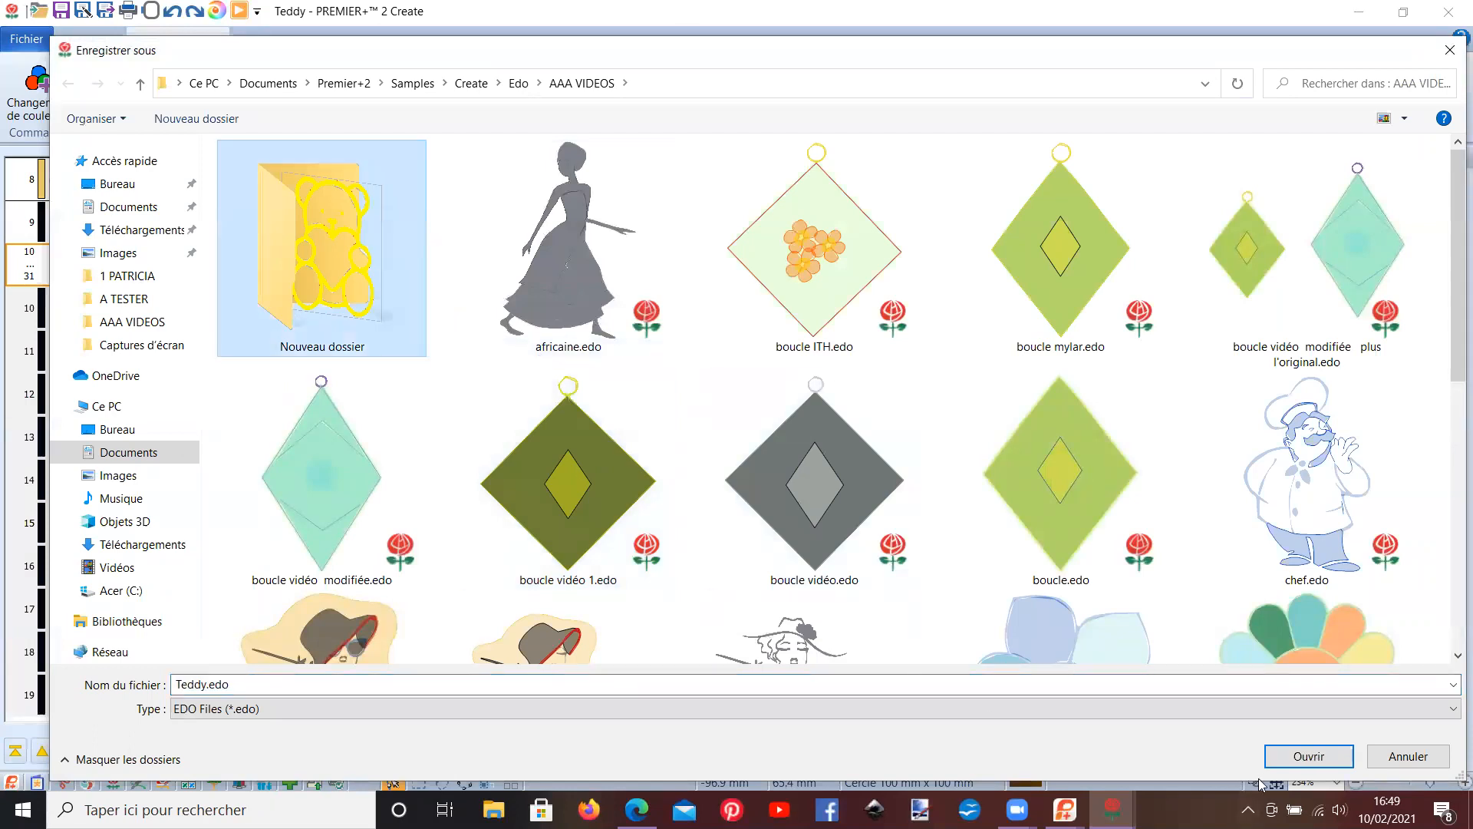
click(1280, 757)
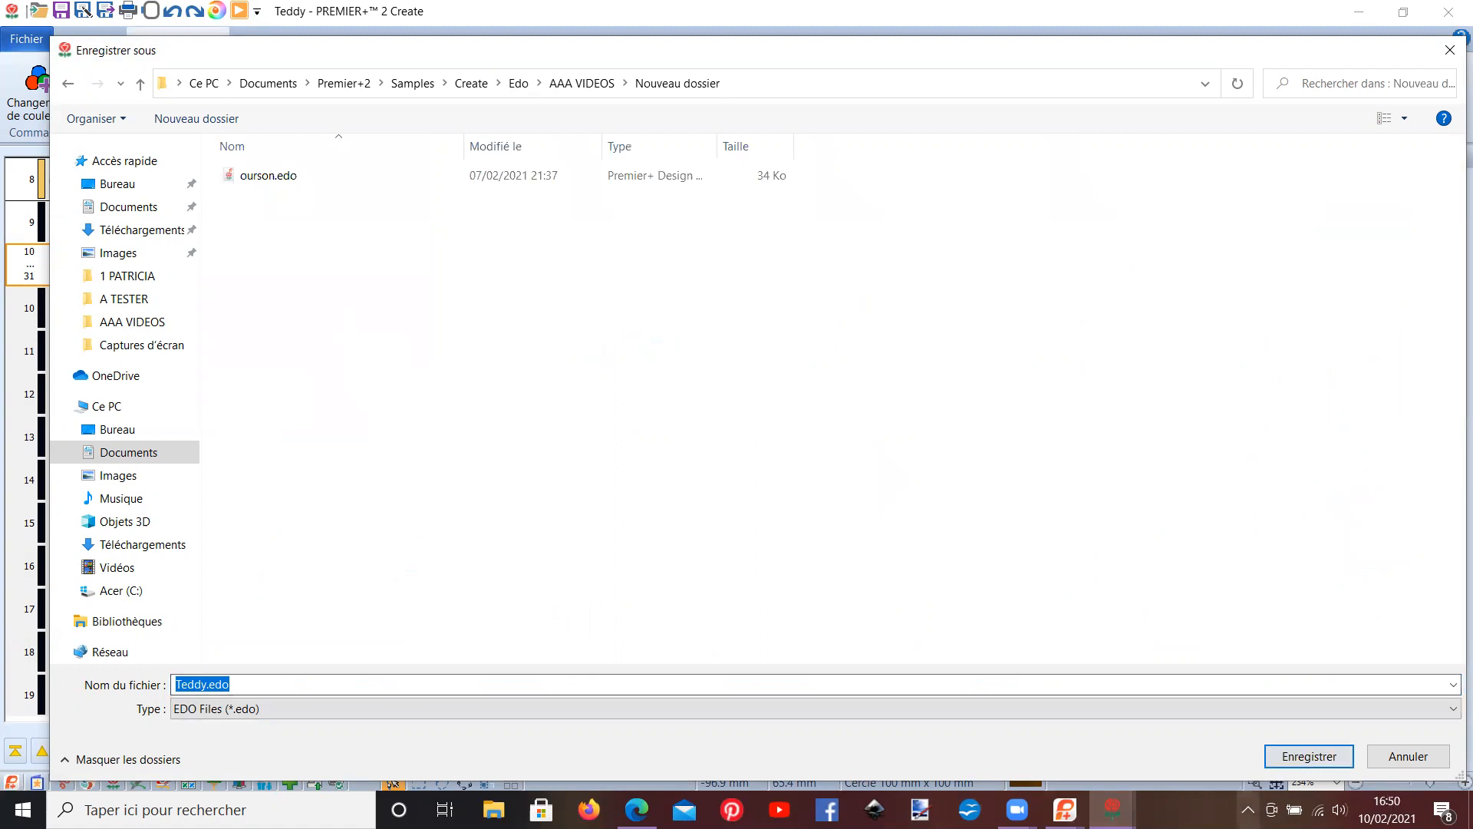
click(1308, 756)
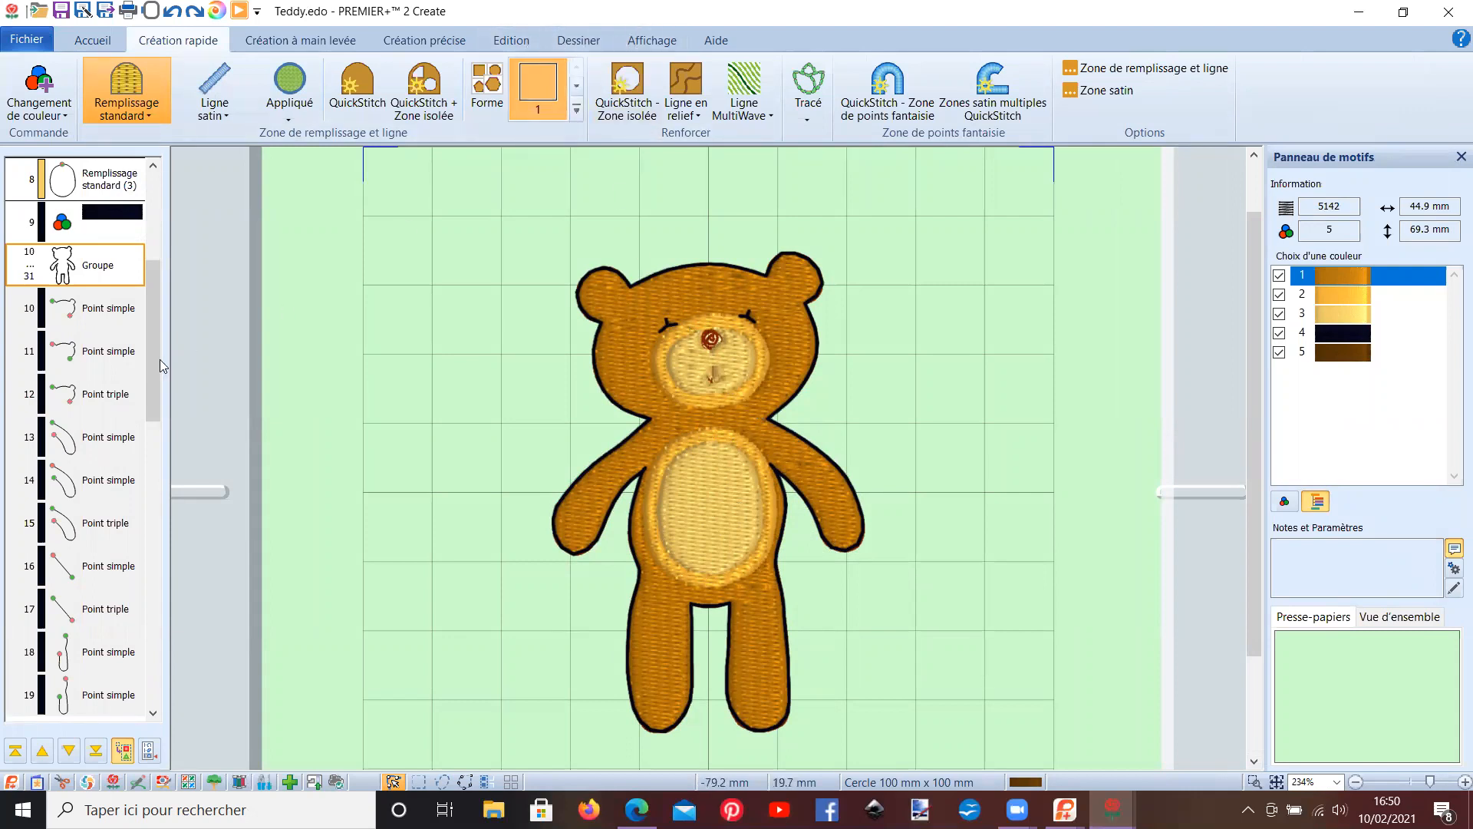
- Retrace the teddy's nose and mouth with a double trace in Object display mode, inserted after the final colour change
drag(160, 360, 157, 645)
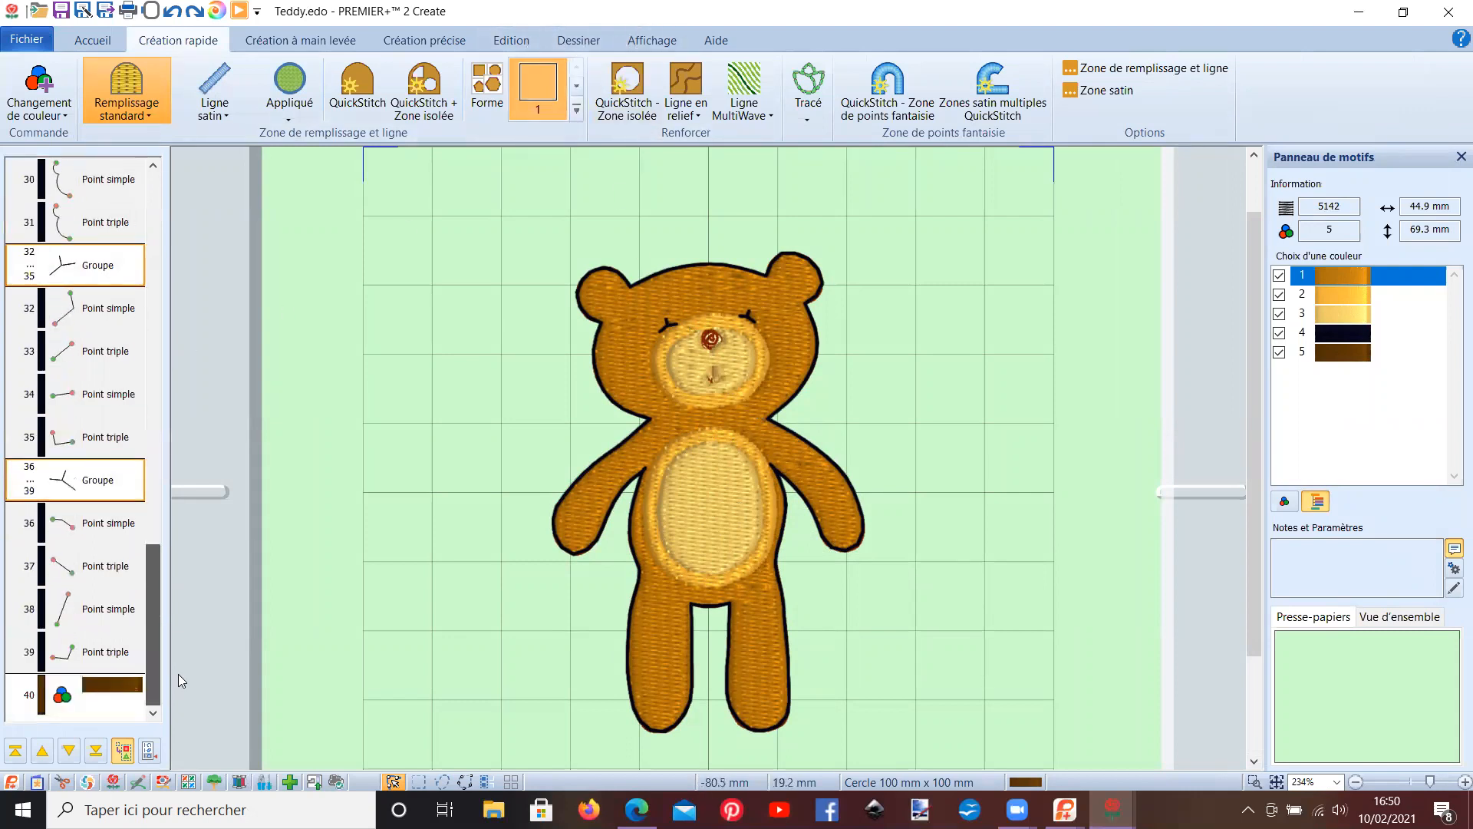
click(132, 693)
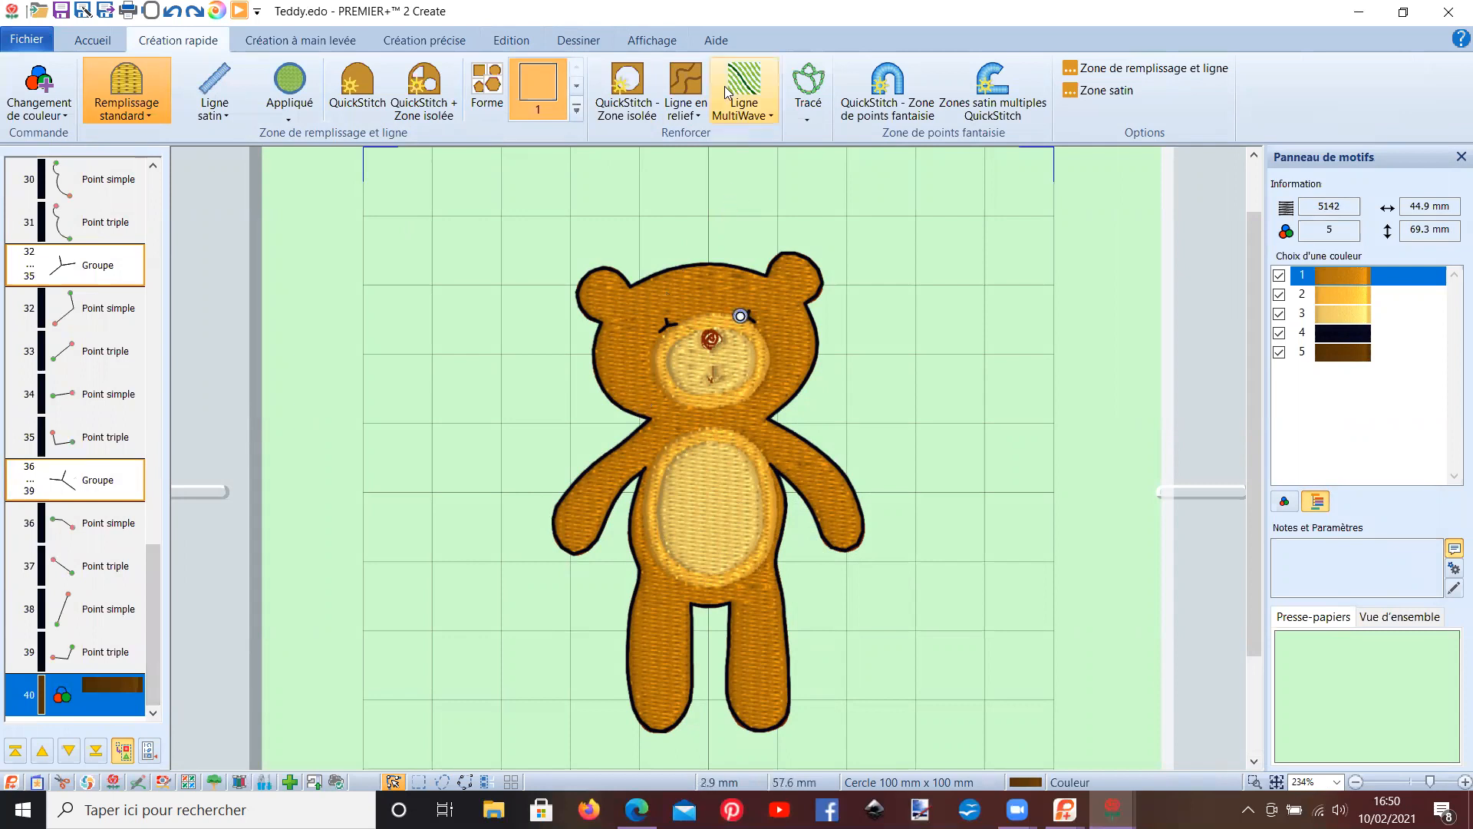
click(661, 46)
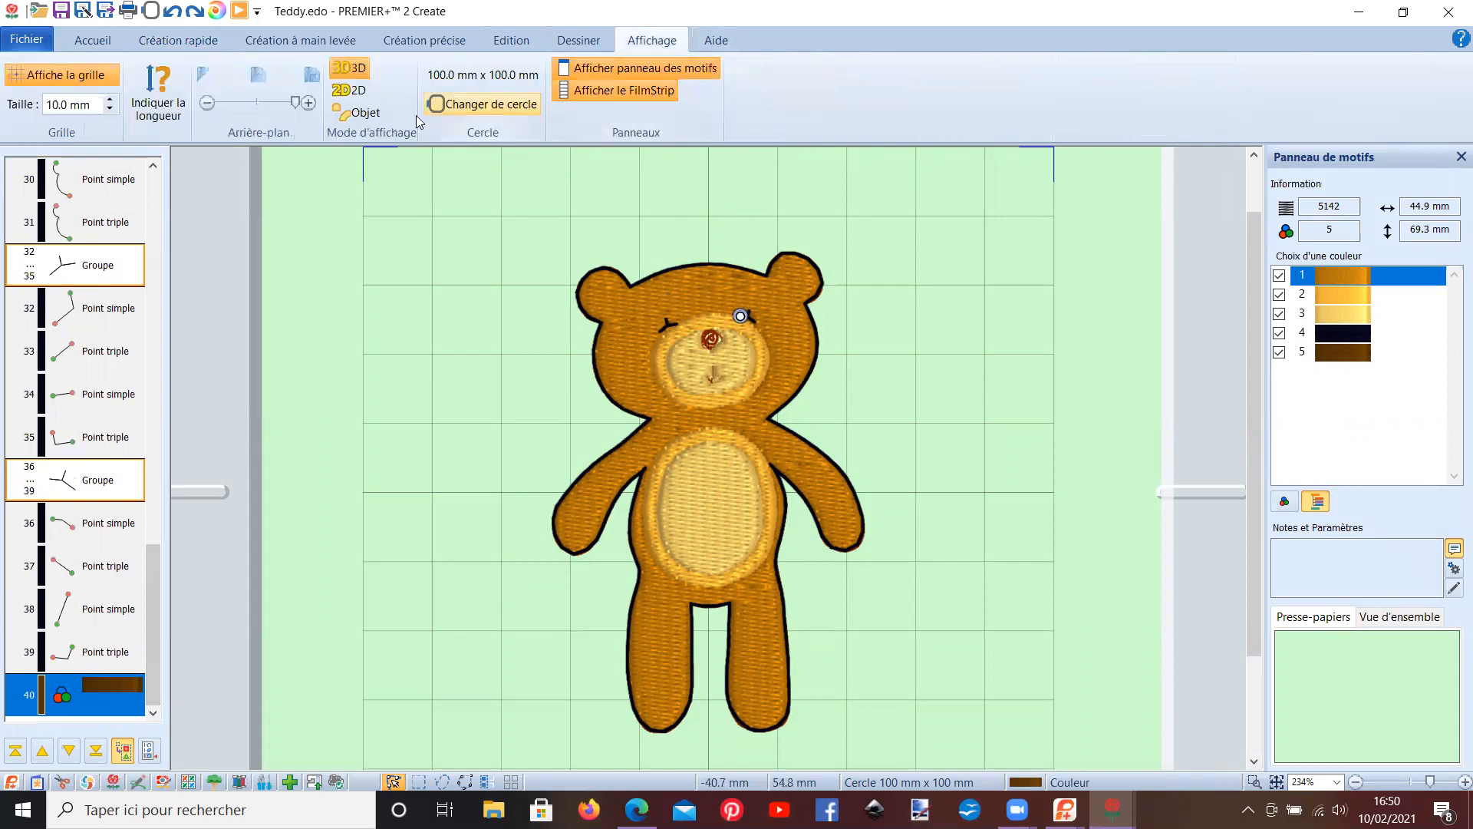
click(367, 113)
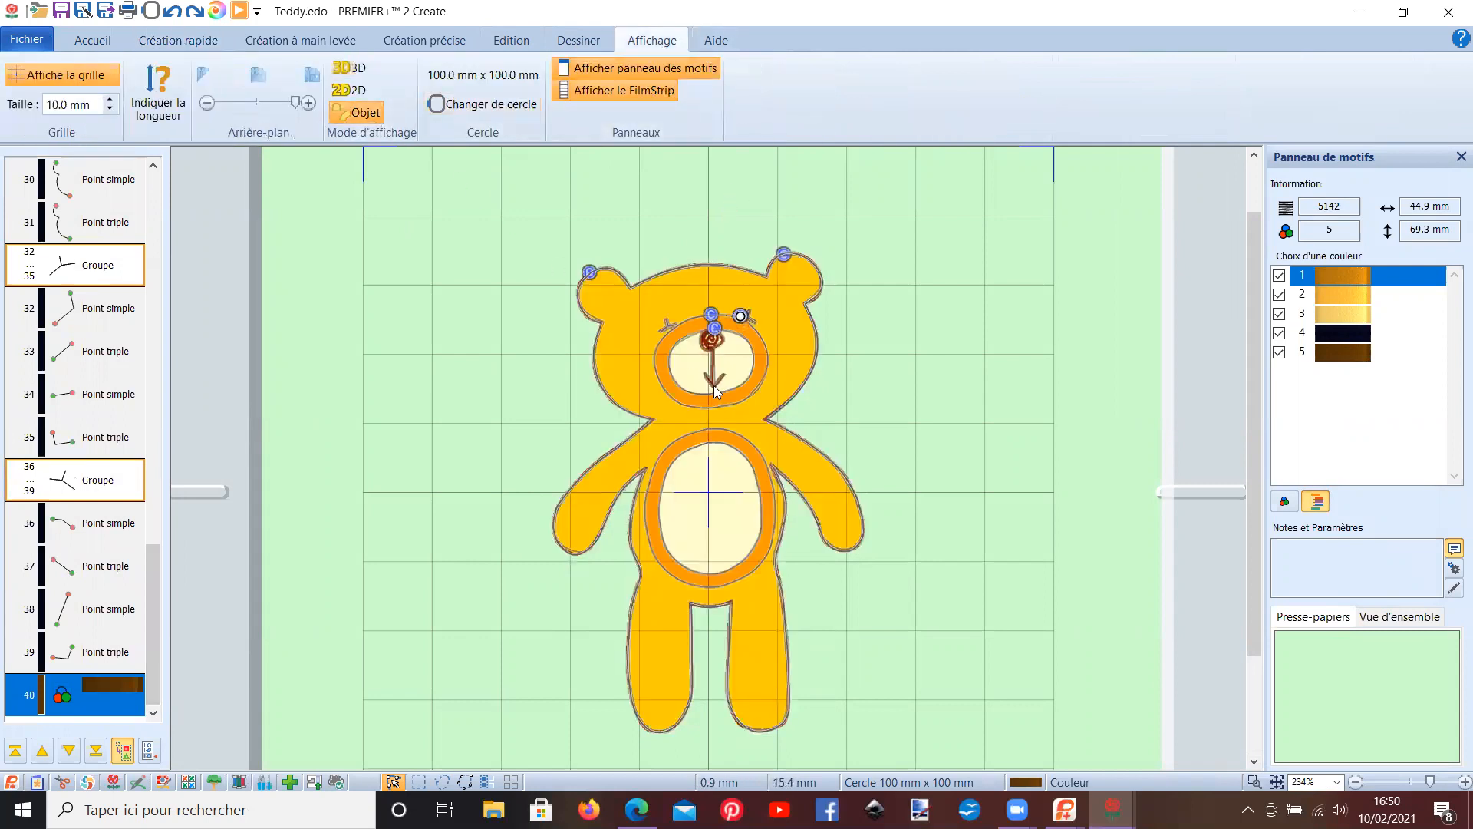
scroll(713, 385, up, 3)
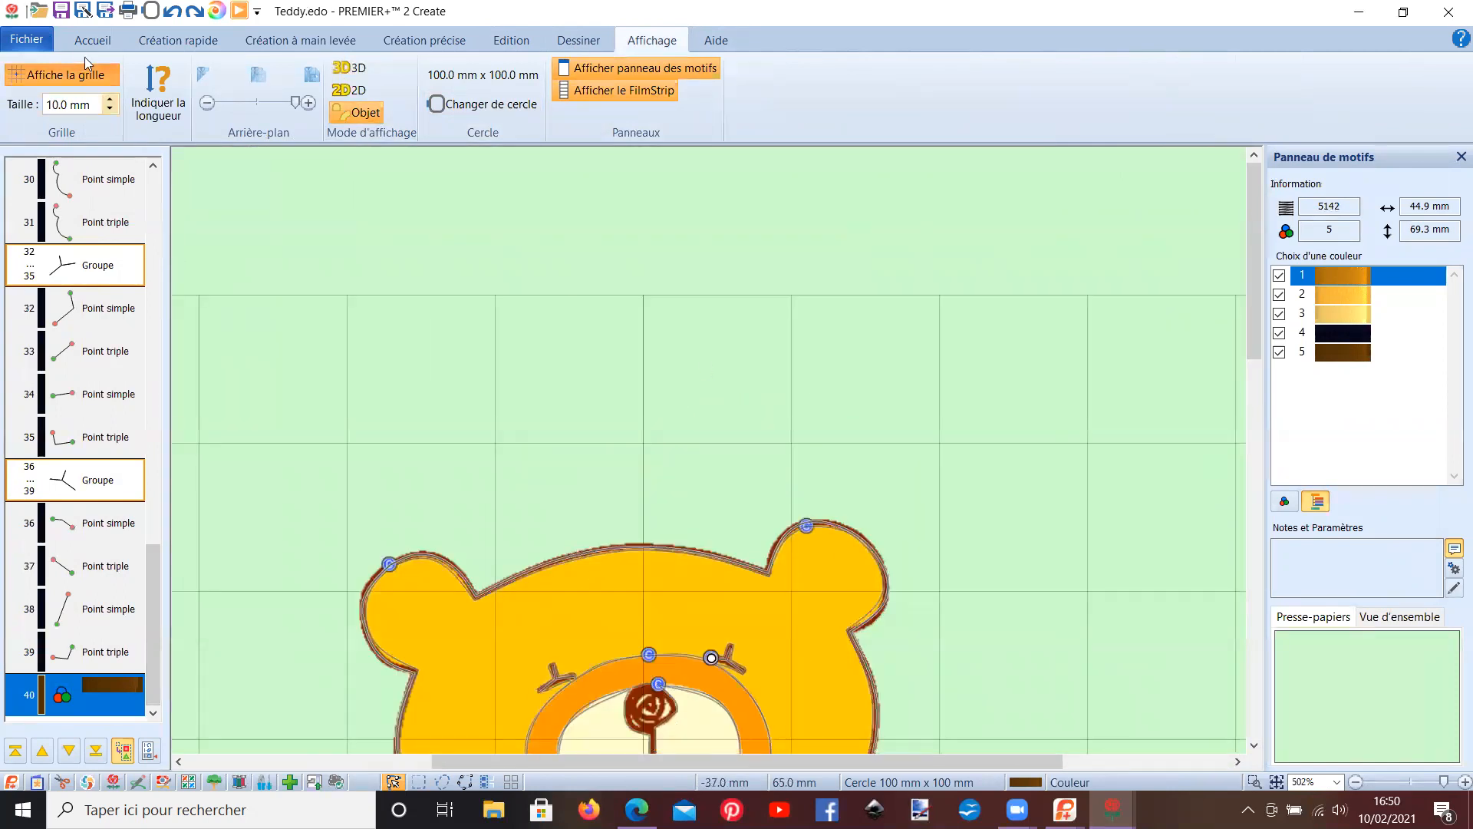
click(176, 43)
click(805, 116)
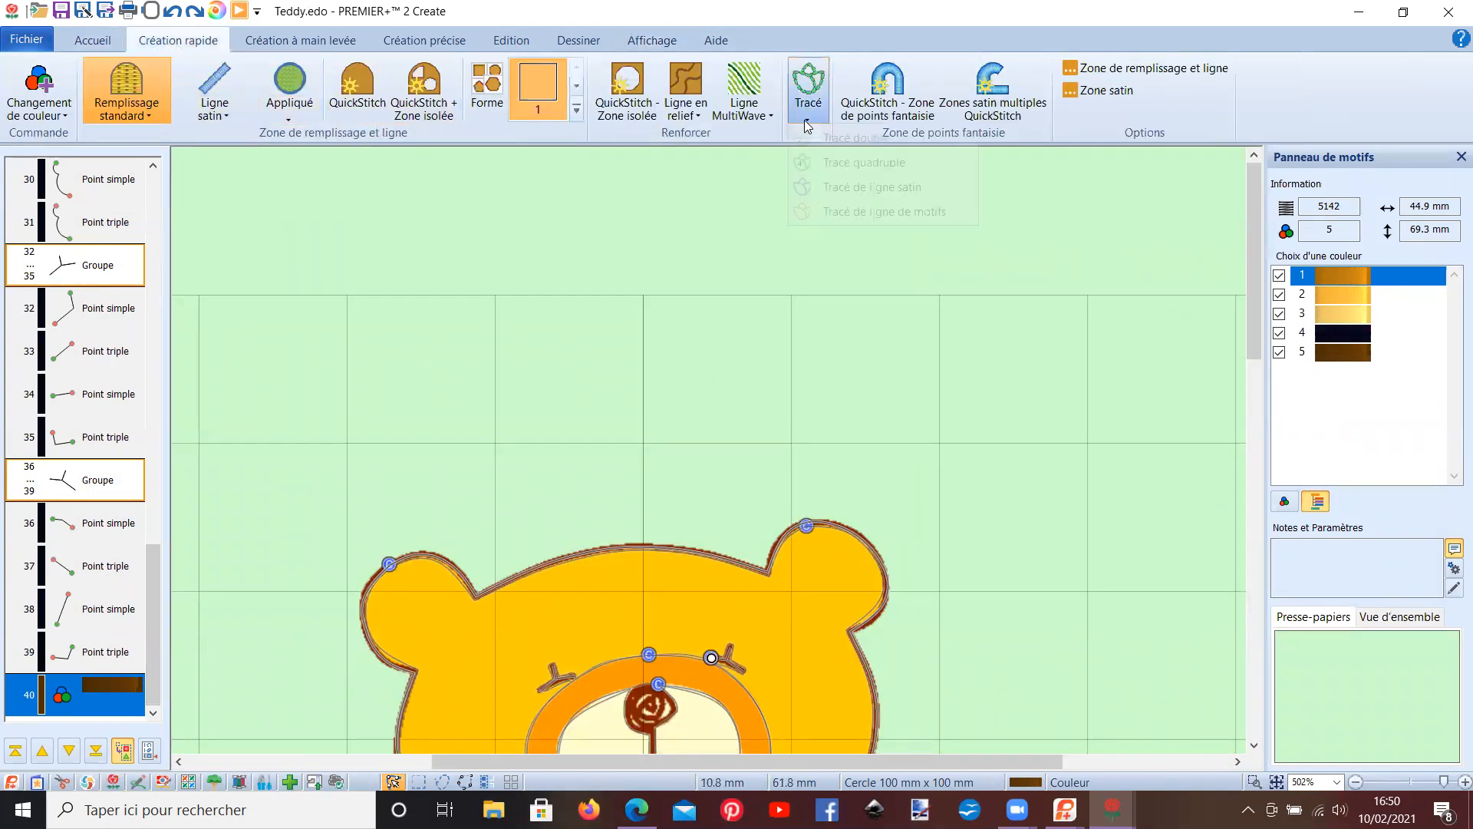
click(864, 140)
scroll(668, 402, down, 3)
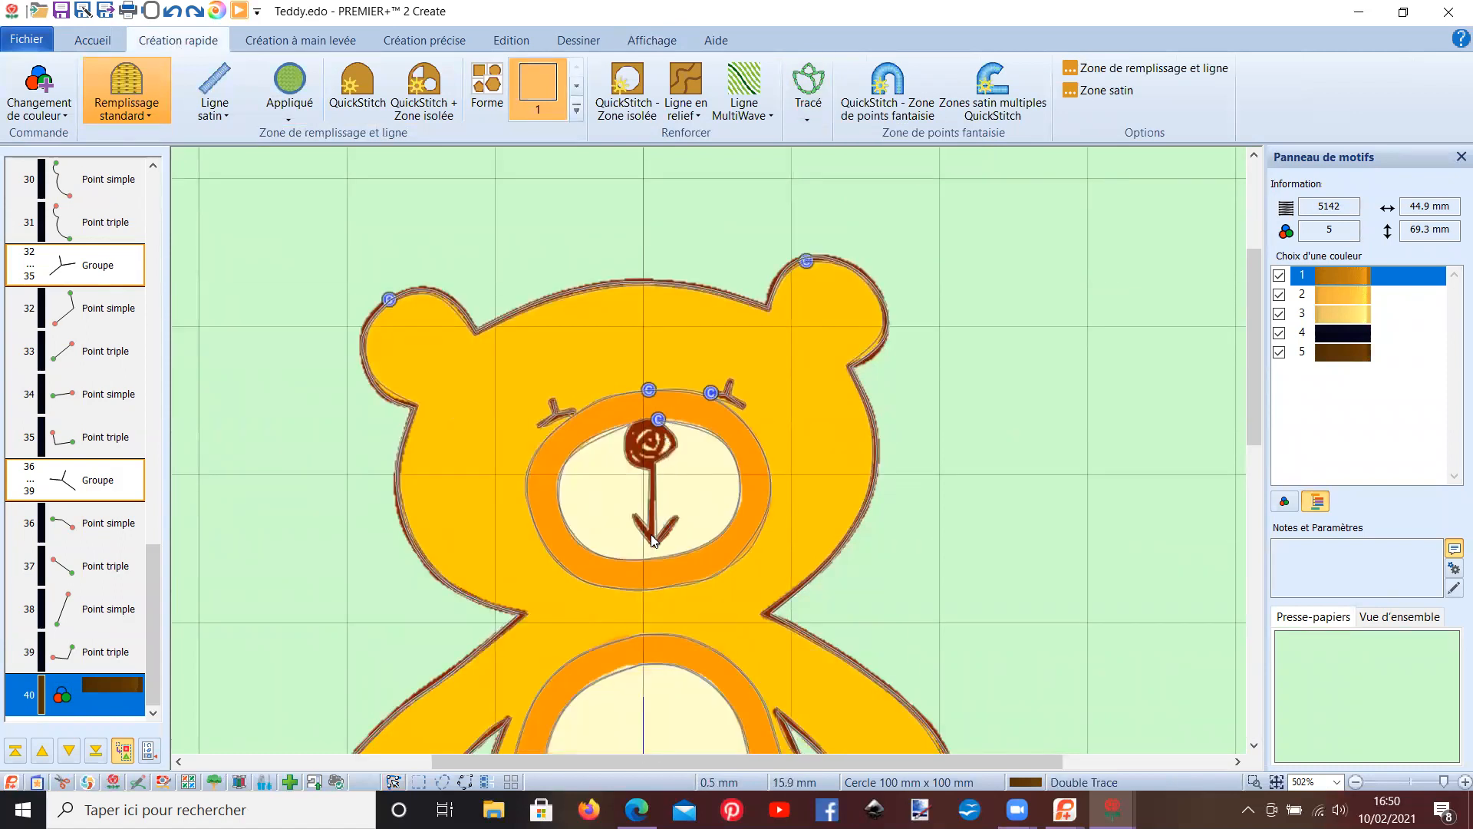
click(650, 534)
click(707, 436)
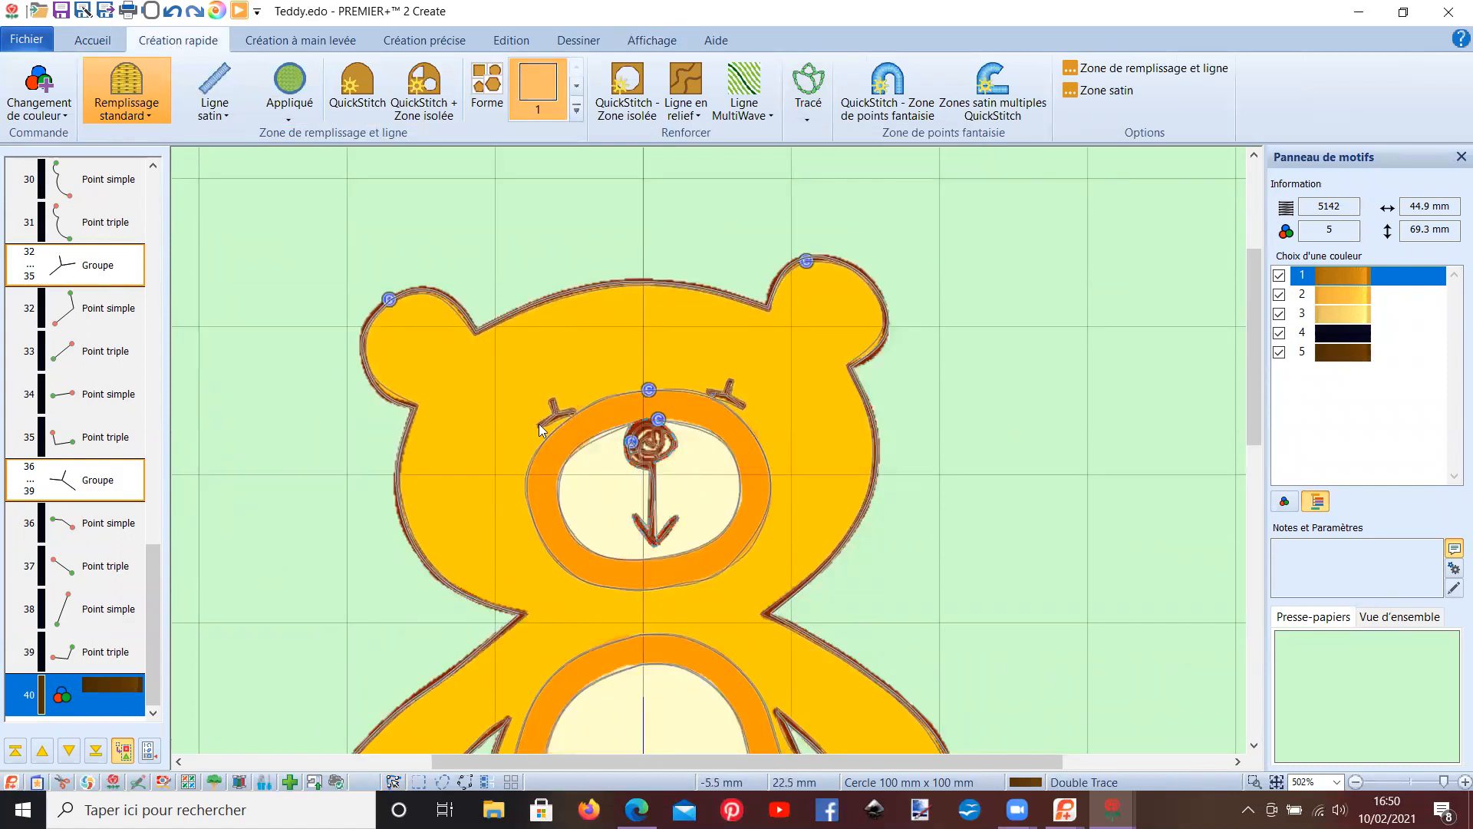
- Switch back to the 3D display mode and examine the whole teddy with its retraced nose and mouth
click(646, 42)
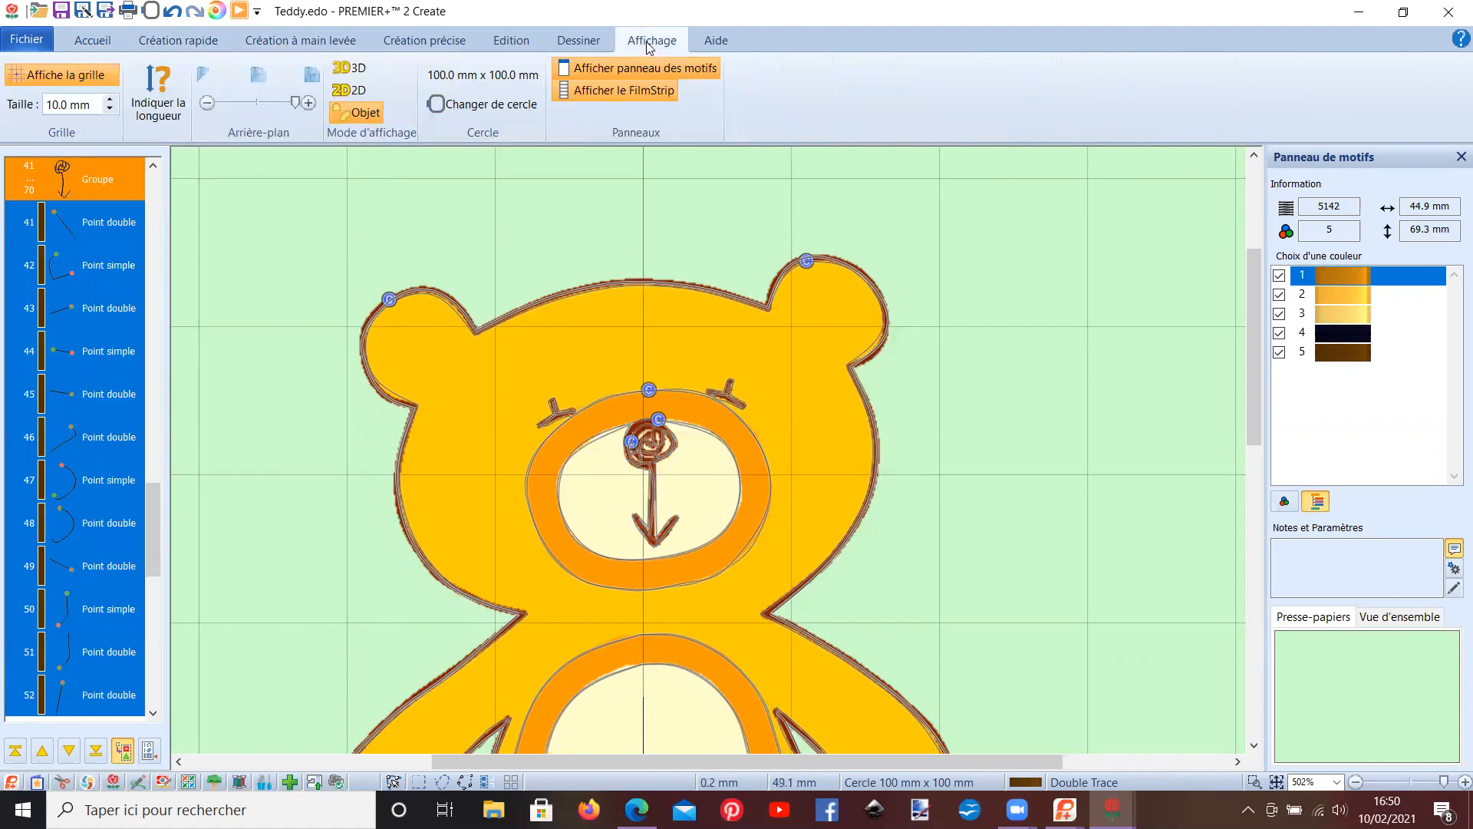
click(347, 68)
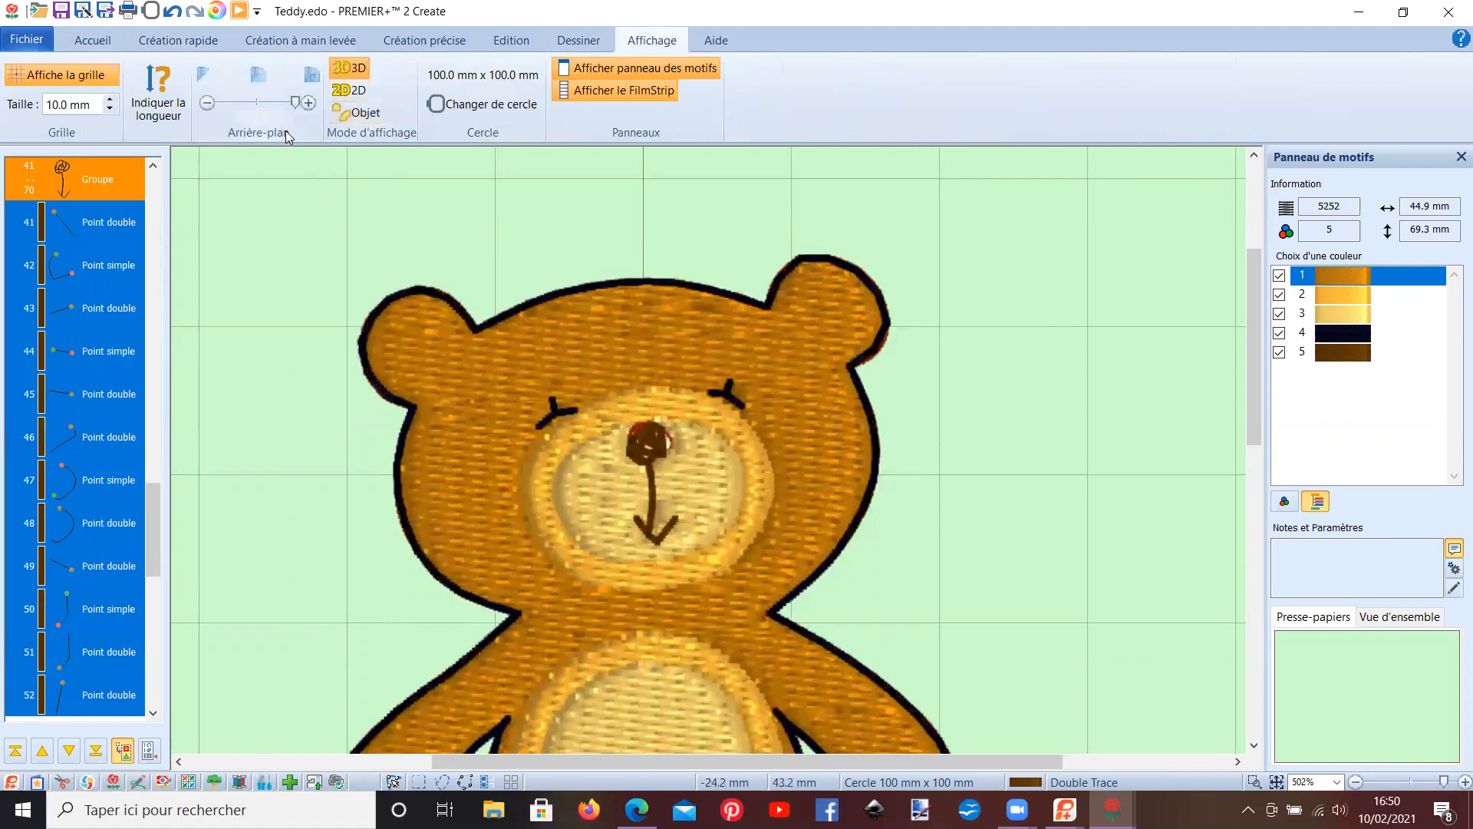
scroll(378, 225, down, 1)
scroll(378, 224, down, 1)
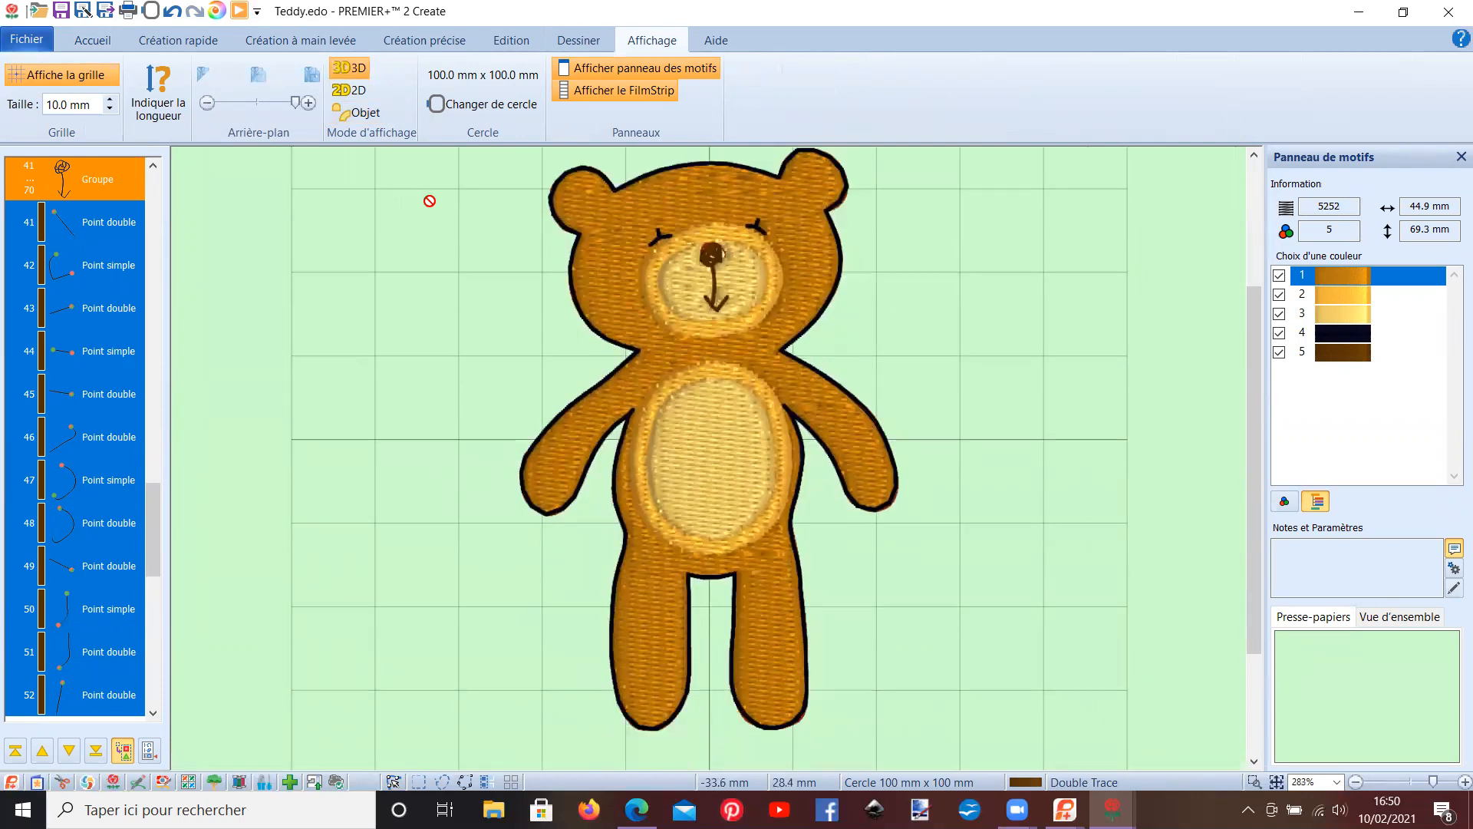
scroll(428, 195, up, 1)
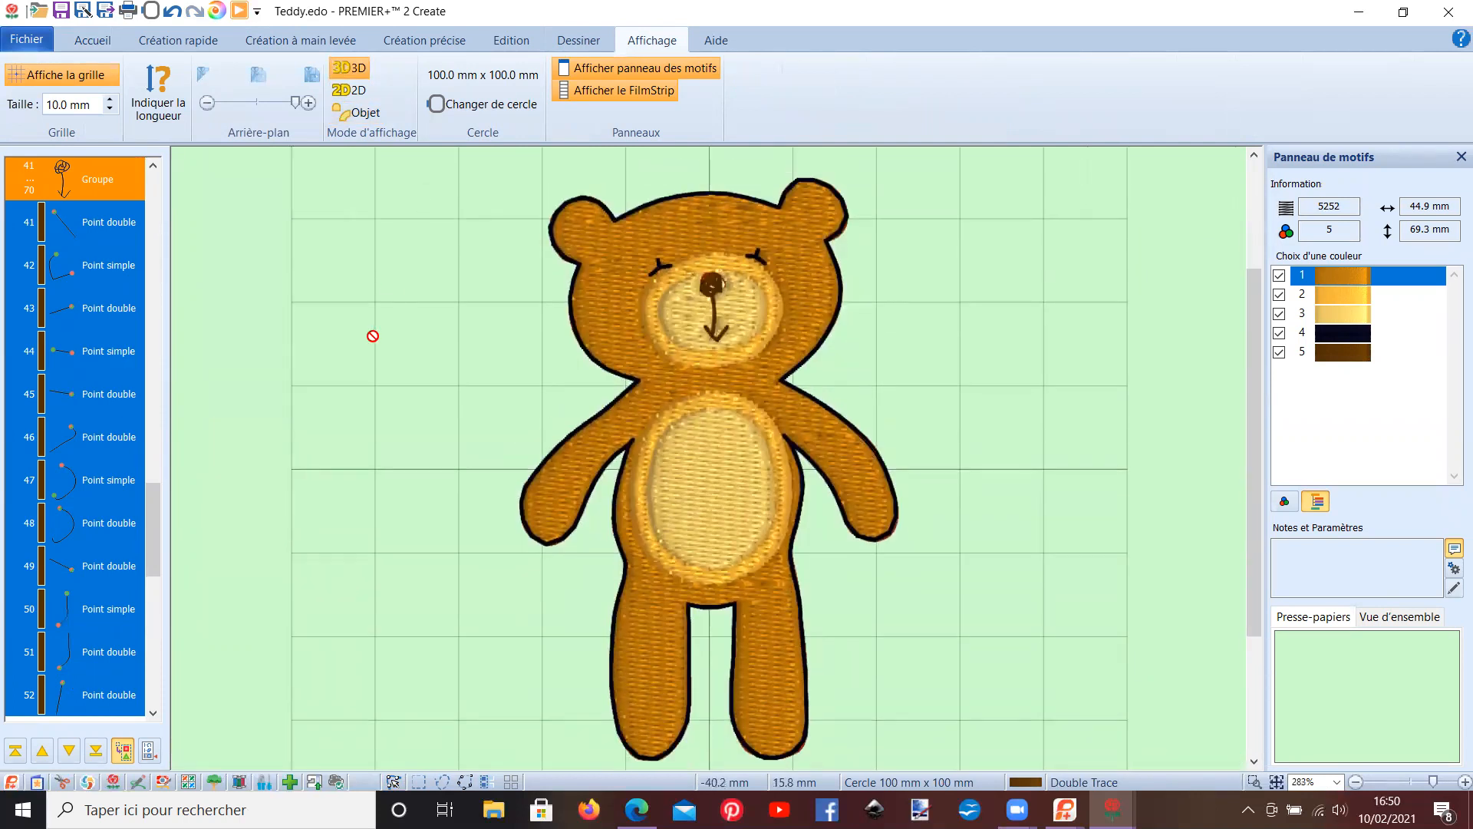
- Start exporting the teddy embroidery in Husqvarna Viking / Pfaff (.vp3) format, accepting ColorSort and stitch-length optimisation
click(33, 43)
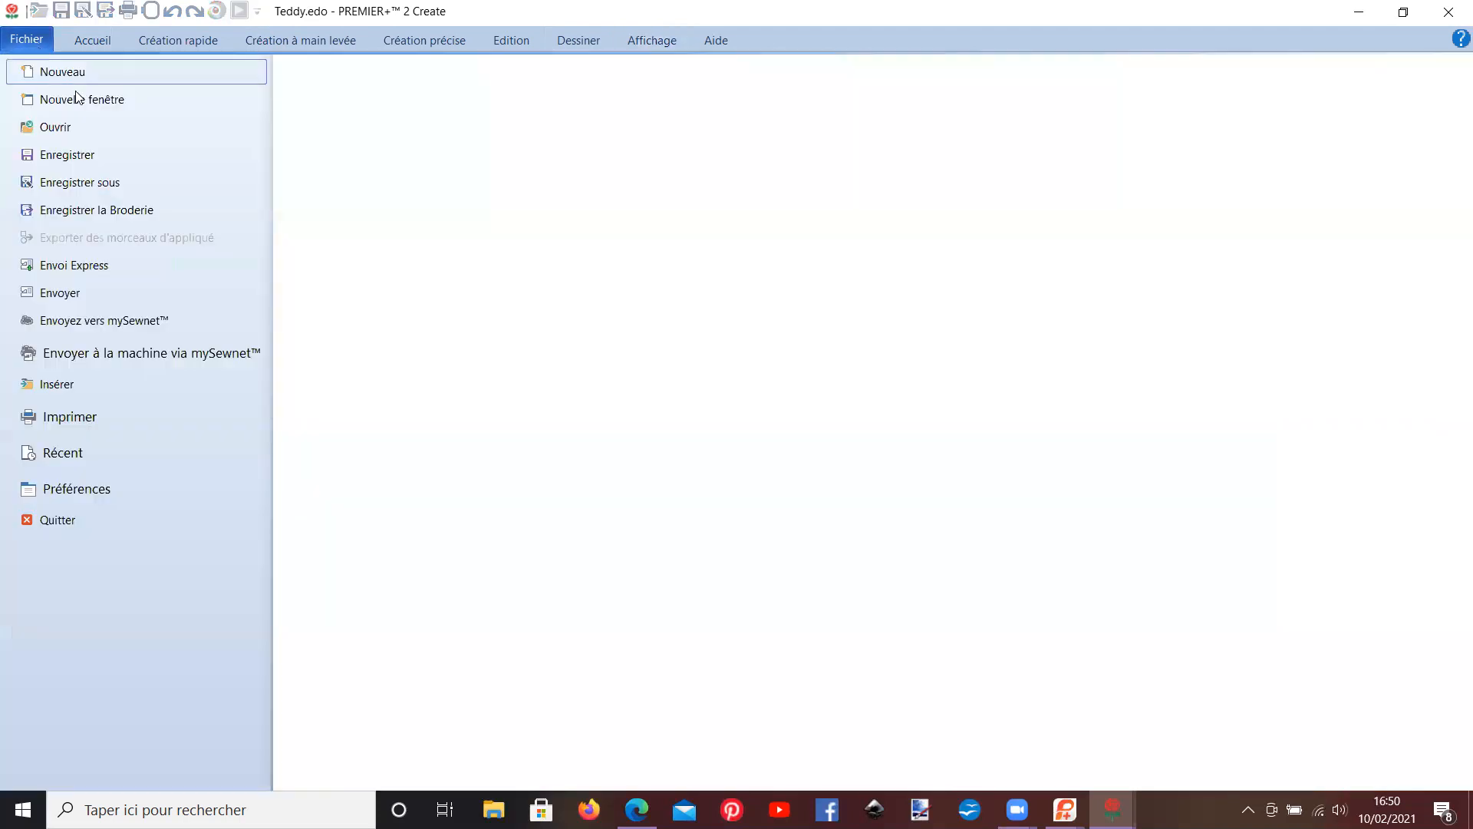
click(106, 39)
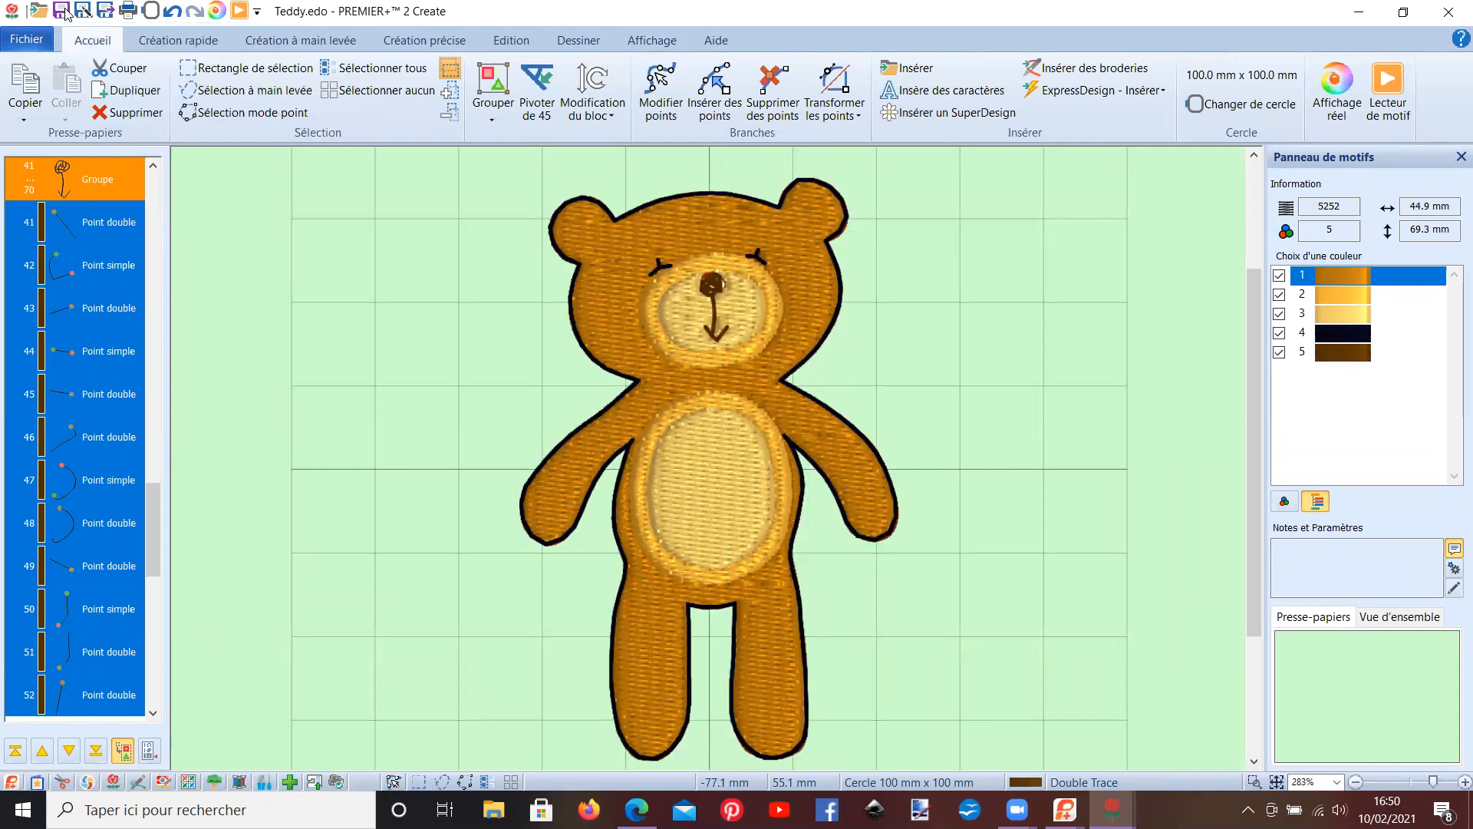
click(27, 39)
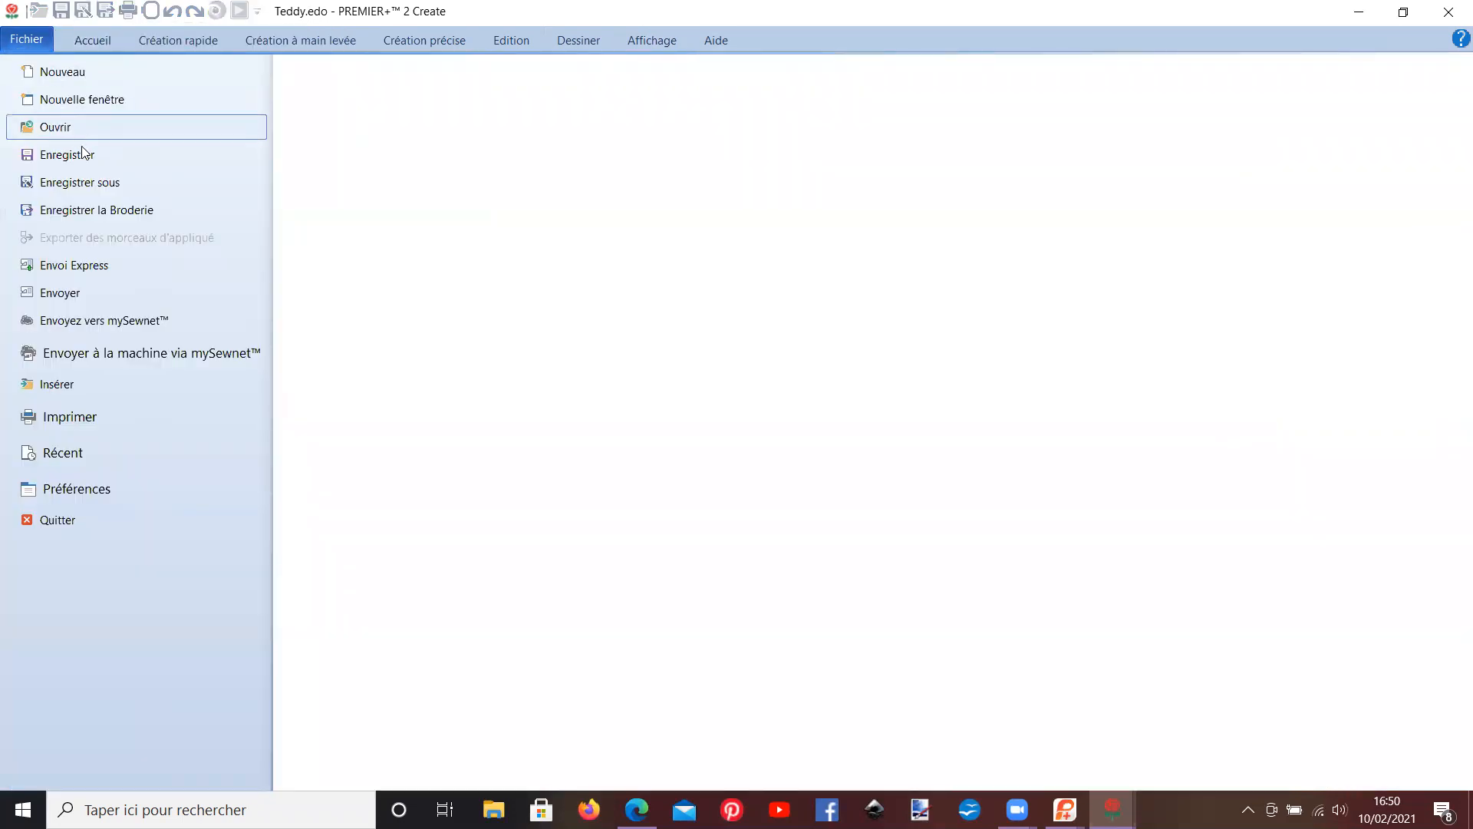
click(90, 209)
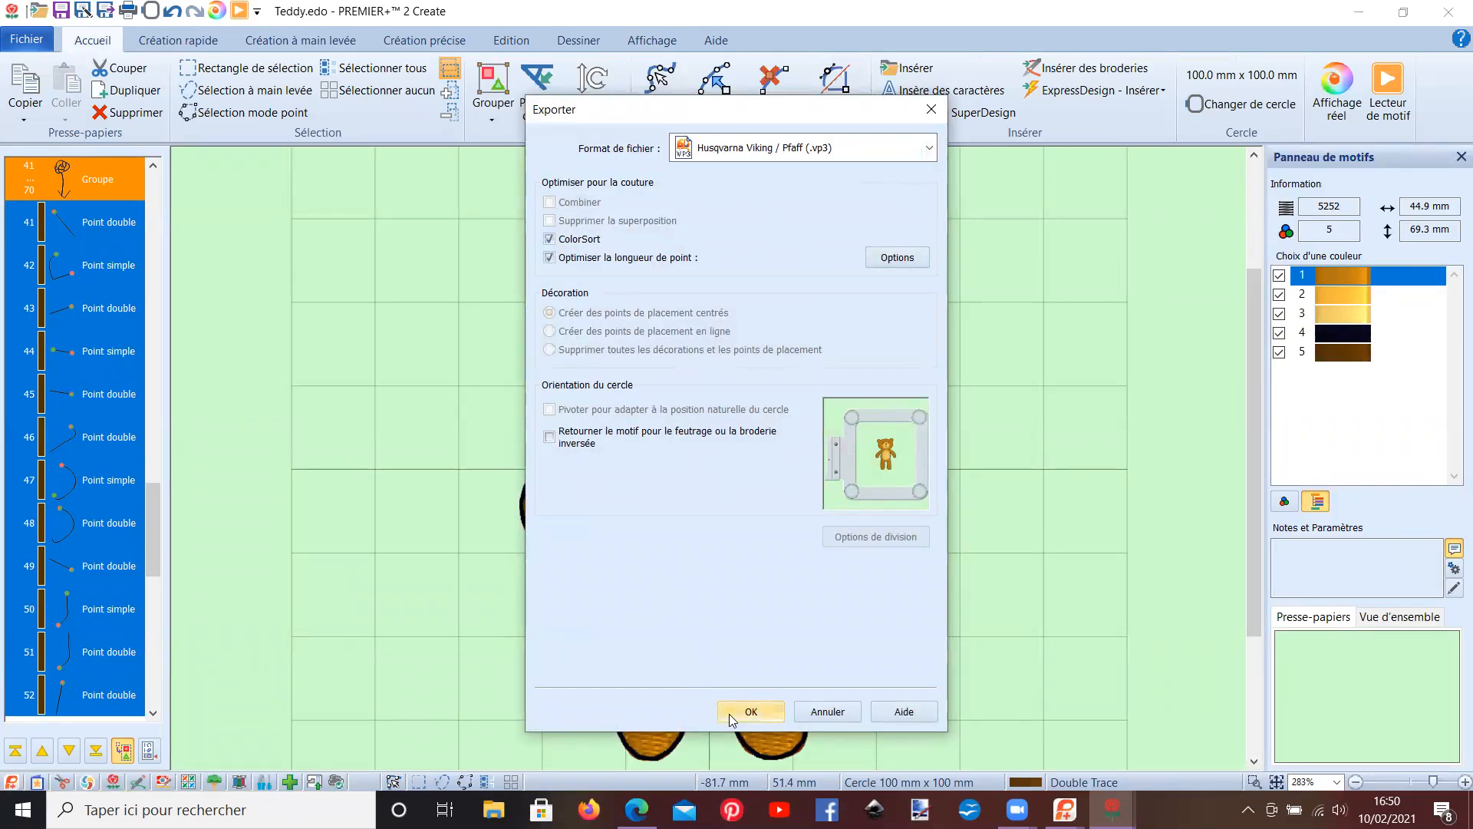
click(751, 712)
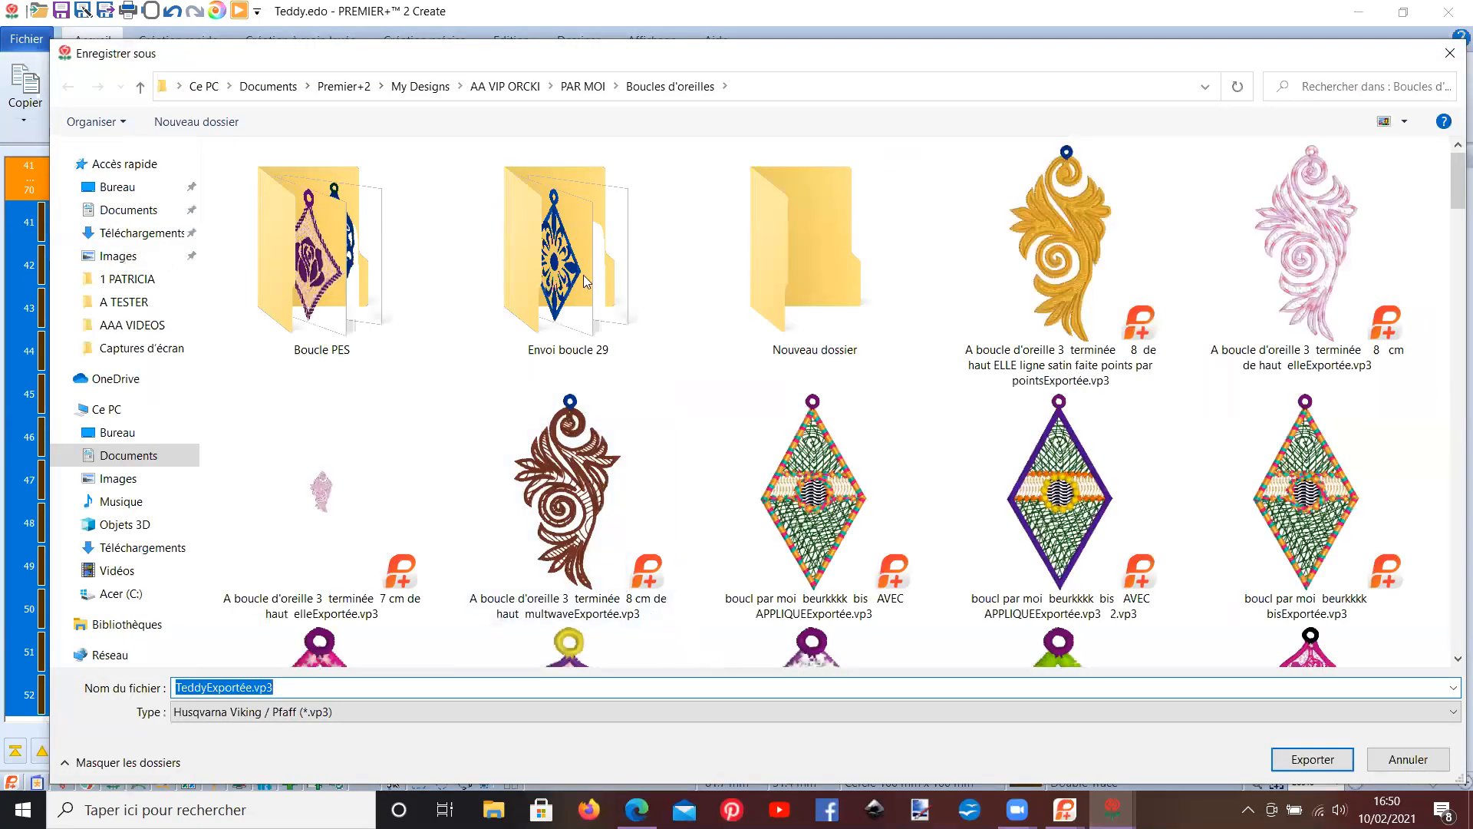
- Export the embroidery as TeddyExportée.vp3 into the 1 vidéo folder inside AA VIP ORCKI
click(504, 83)
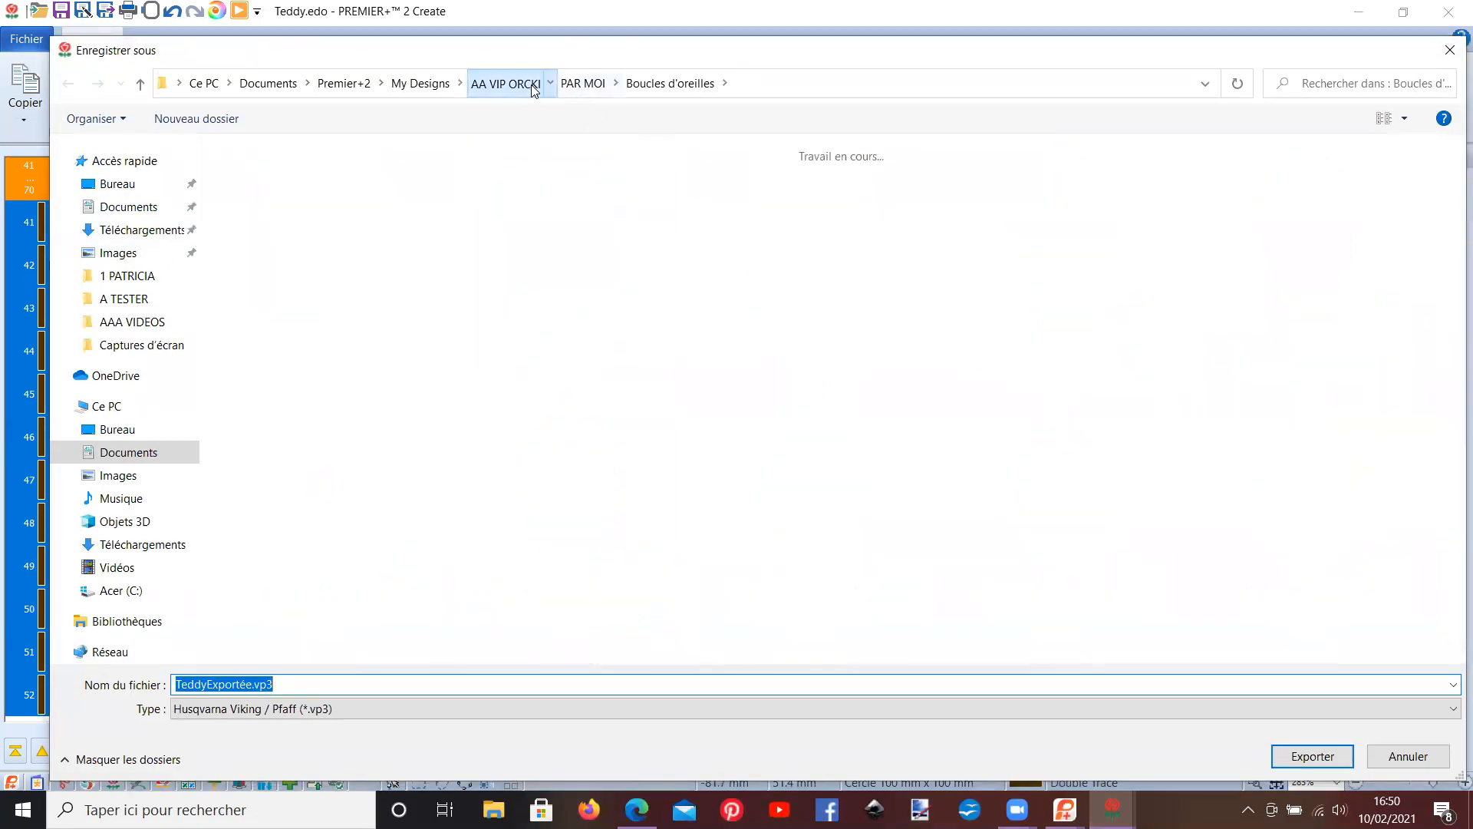
click(264, 156)
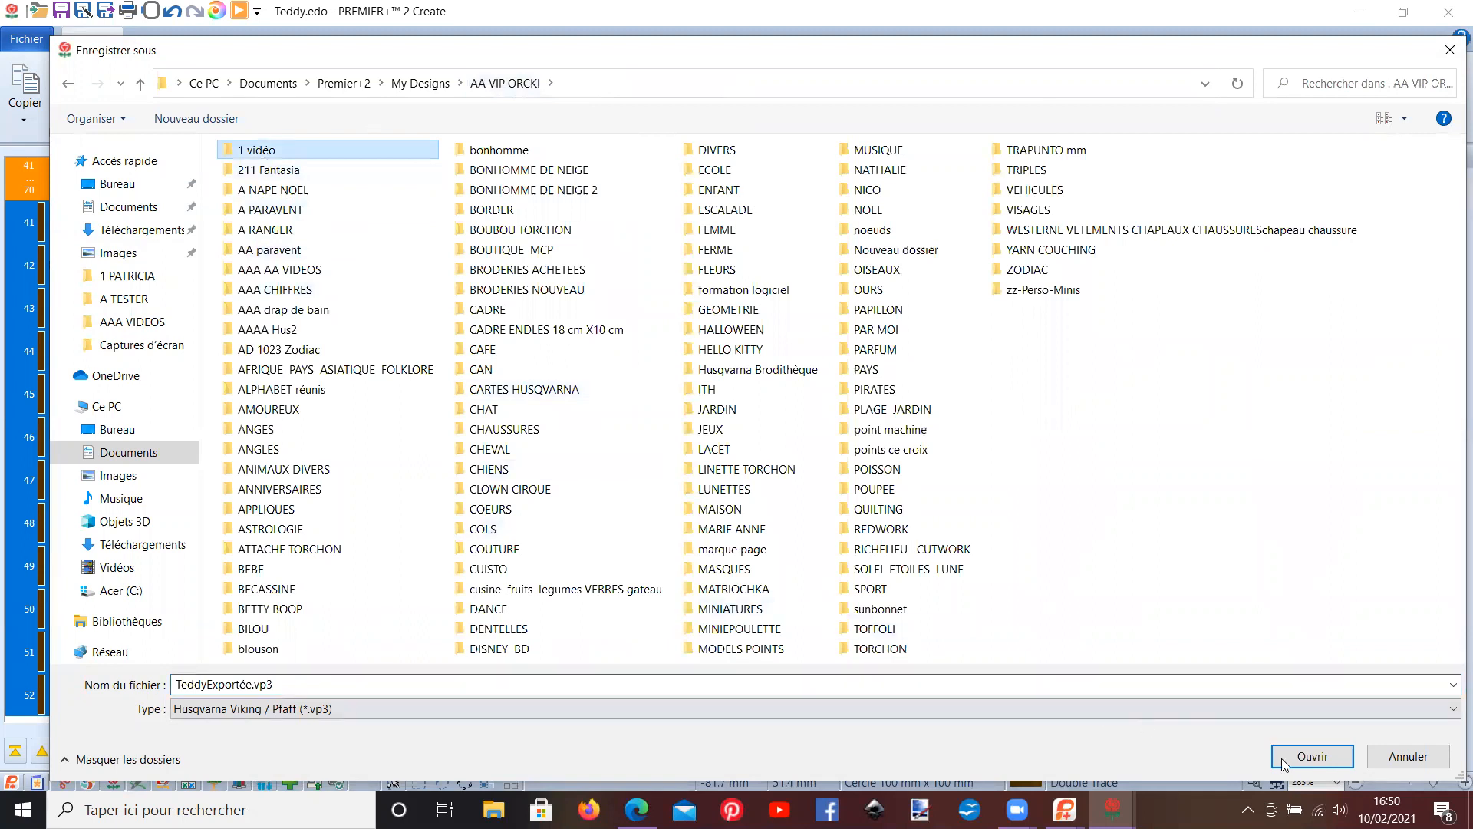
double_click(310, 147)
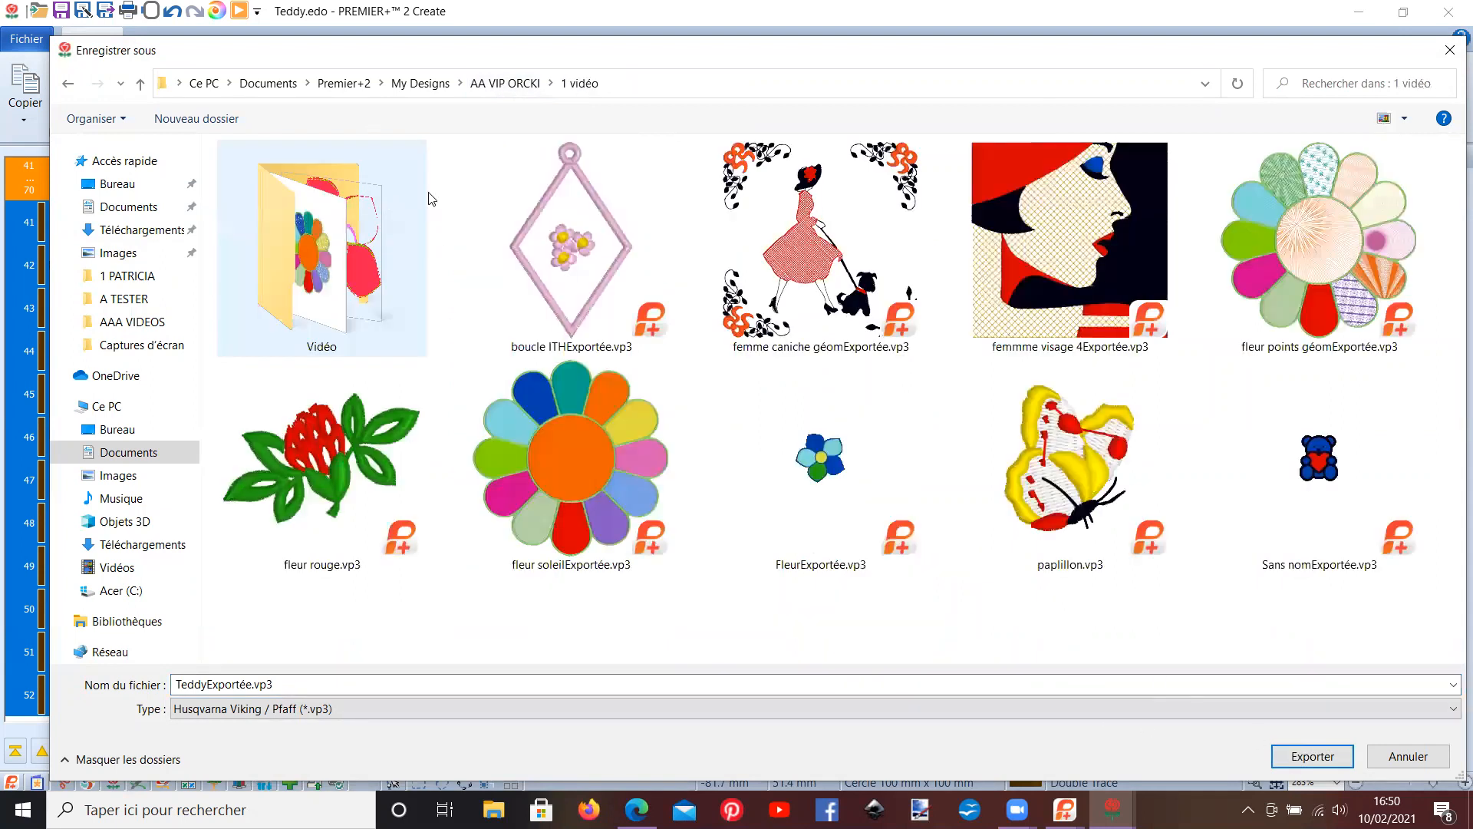
click(1297, 758)
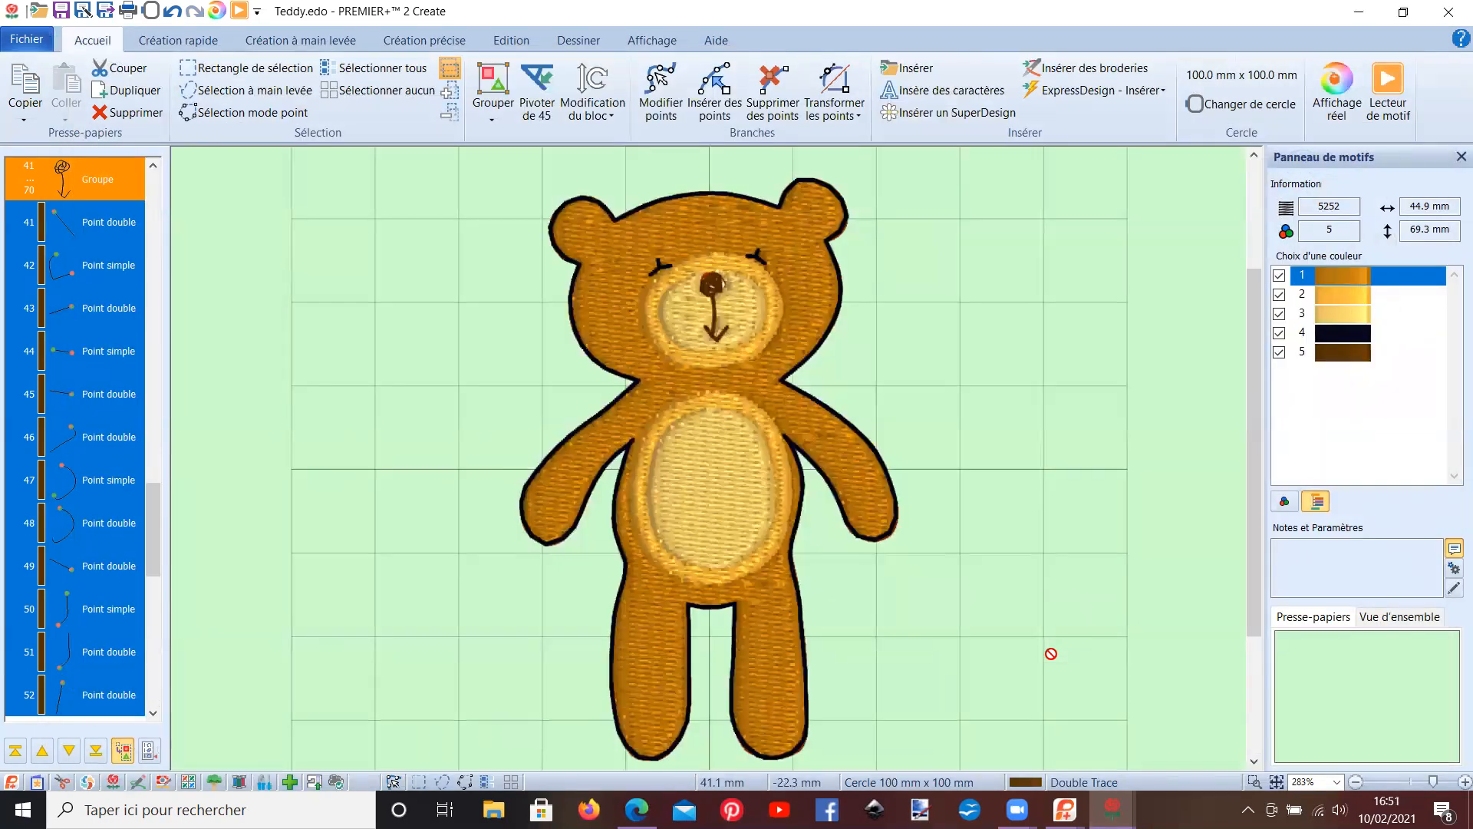